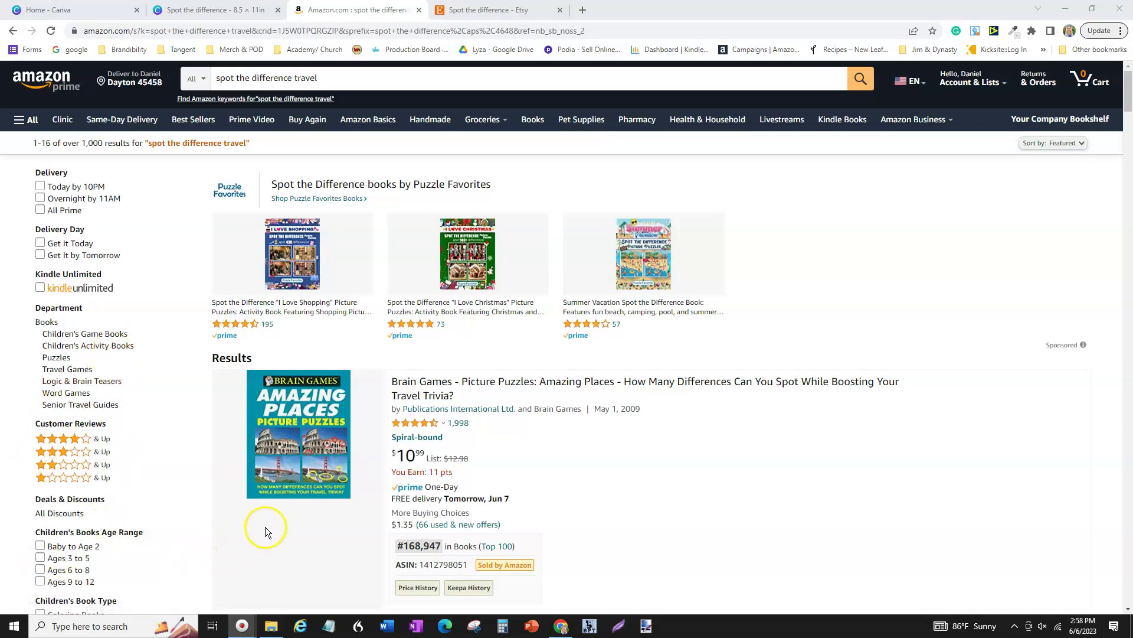
Step: Scroll down through the open page and back up to review its content
{"action": "mouse_move", "coordinate": [295, 479]}
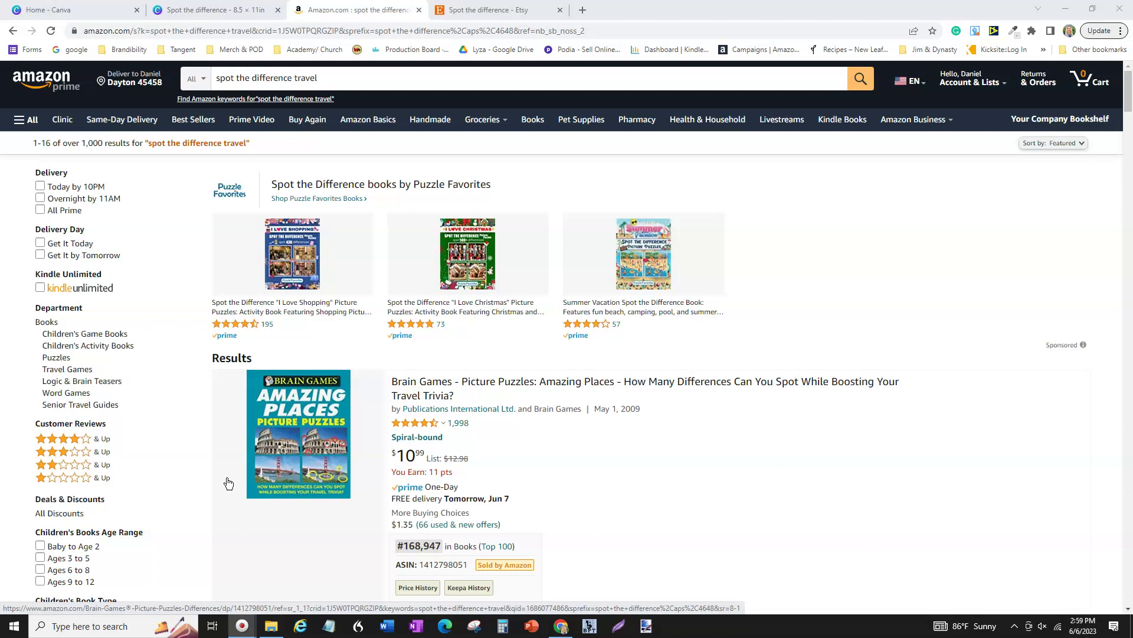
{"action": "left_click", "coordinate": [225, 487]}
{"action": "scroll", "coordinate": [224, 488], "scroll_direction": "down", "scroll_amount": 4}
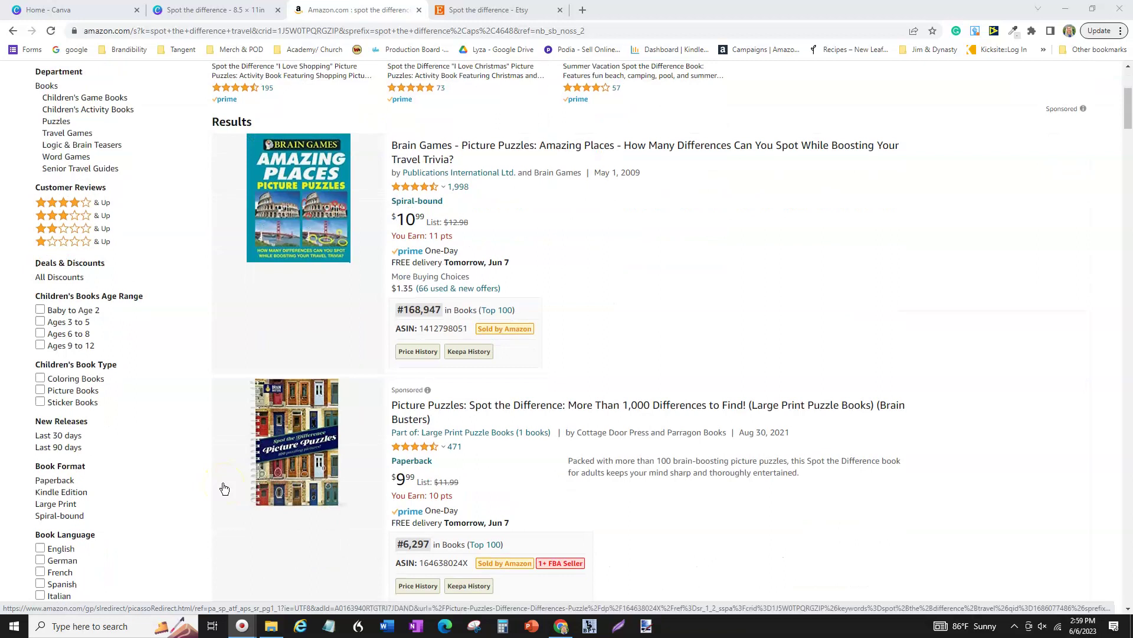
{"action": "scroll", "coordinate": [254, 552], "scroll_direction": "down", "scroll_amount": 2}
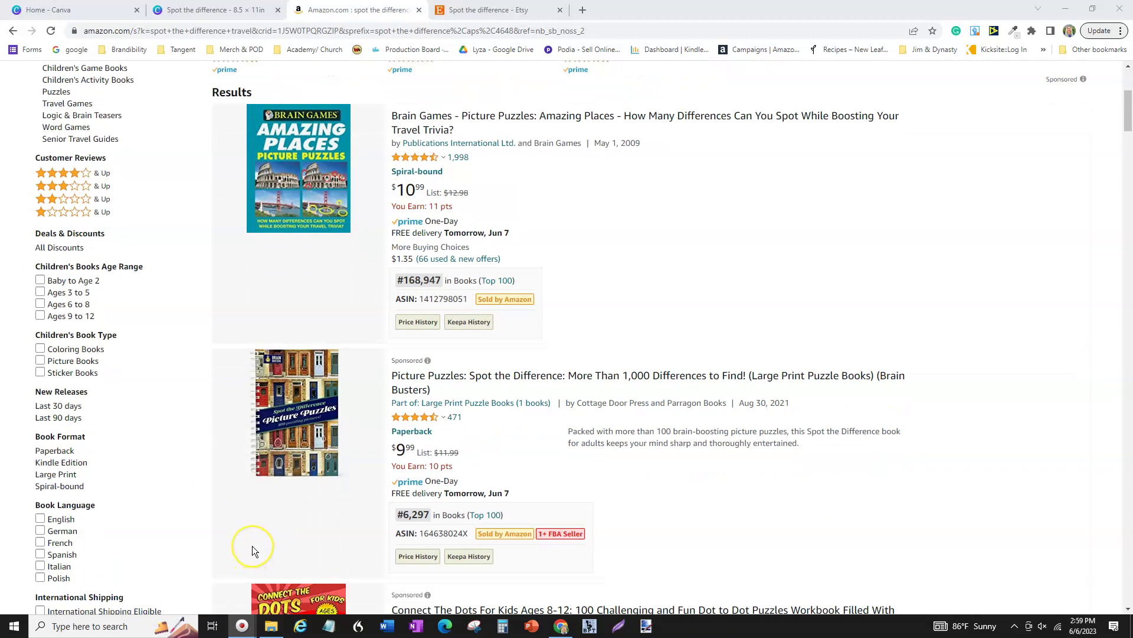
{"action": "scroll", "coordinate": [253, 549], "scroll_direction": "down", "scroll_amount": 3}
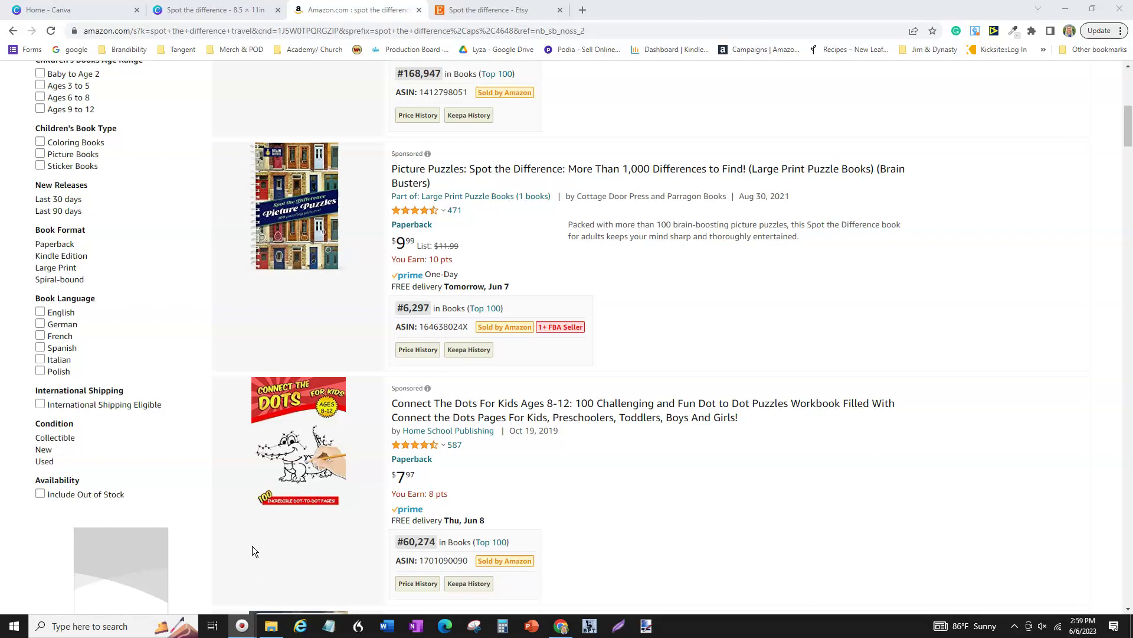
{"action": "scroll", "coordinate": [252, 546], "scroll_direction": "down", "scroll_amount": 4}
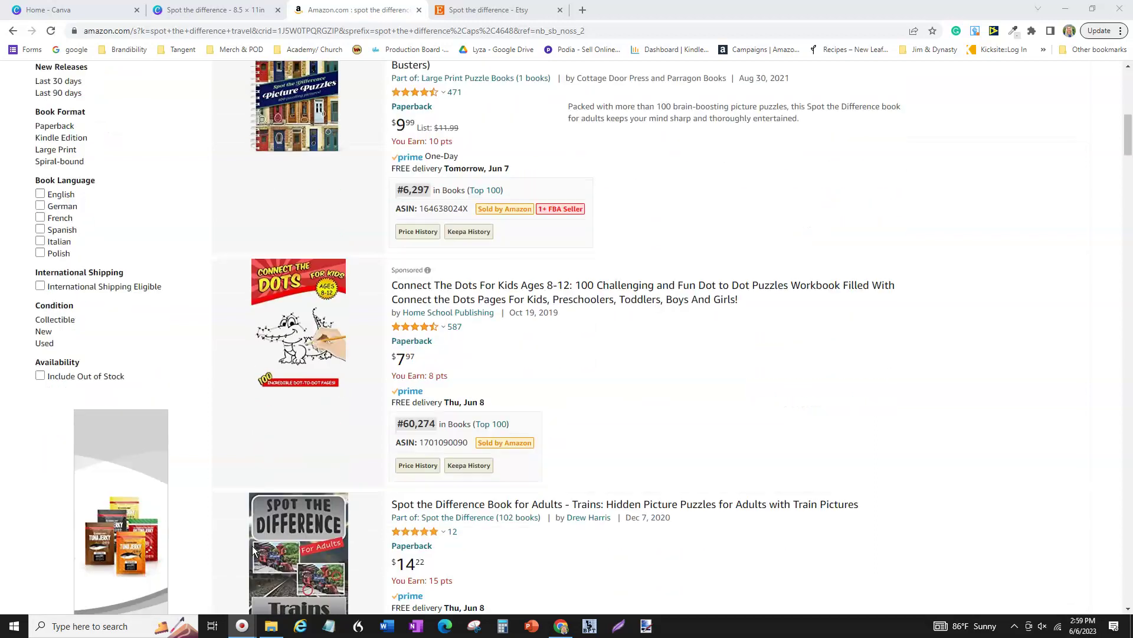
{"action": "scroll", "coordinate": [252, 546], "scroll_direction": "down", "scroll_amount": 3}
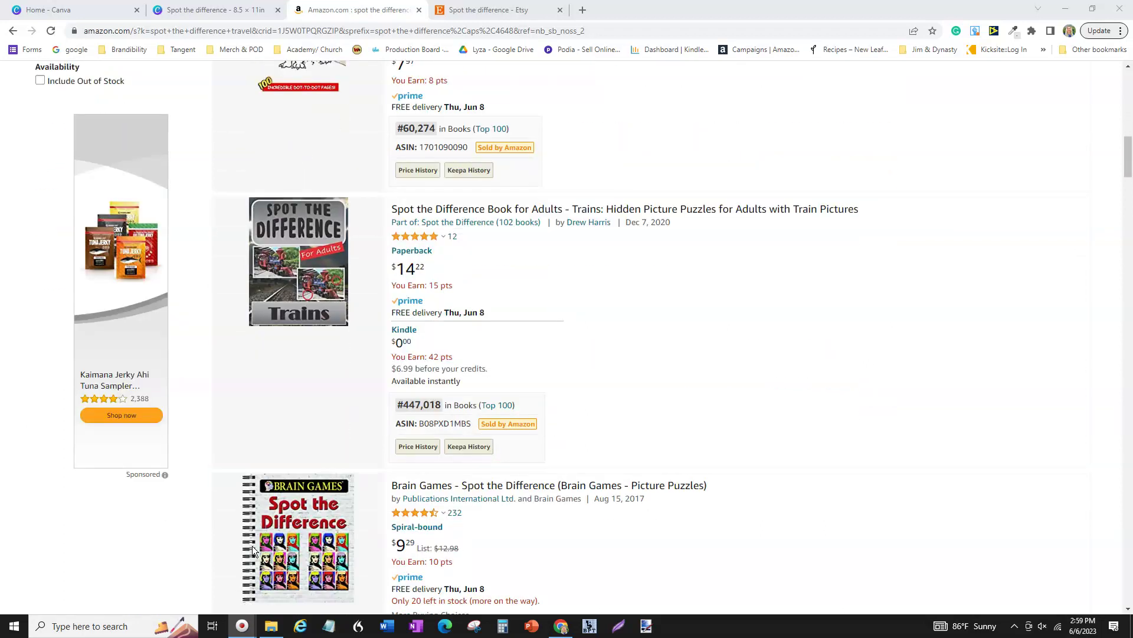
{"action": "scroll", "coordinate": [253, 549], "scroll_direction": "down", "scroll_amount": 4}
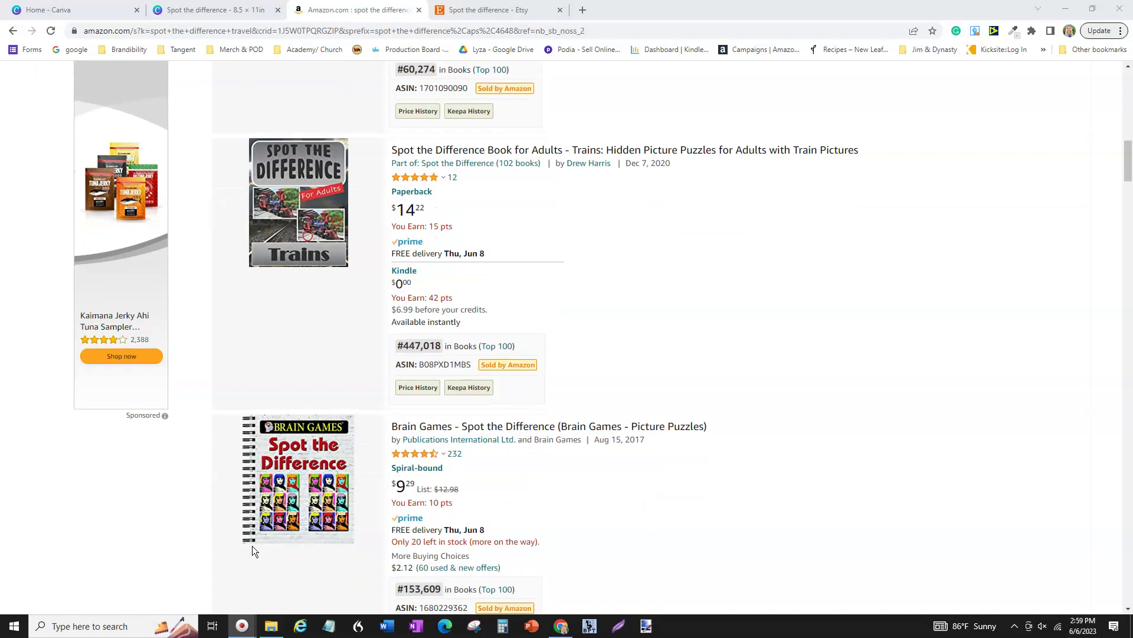
{"action": "scroll", "coordinate": [252, 546], "scroll_direction": "down", "scroll_amount": 6}
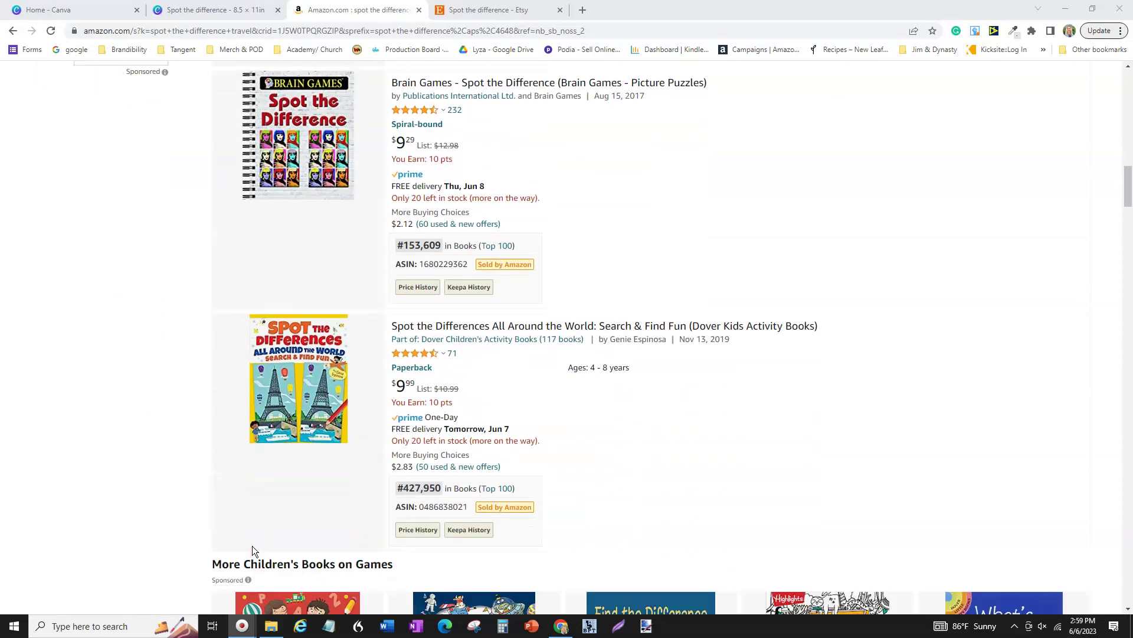
{"action": "scroll", "coordinate": [253, 549], "scroll_direction": "down", "scroll_amount": 1}
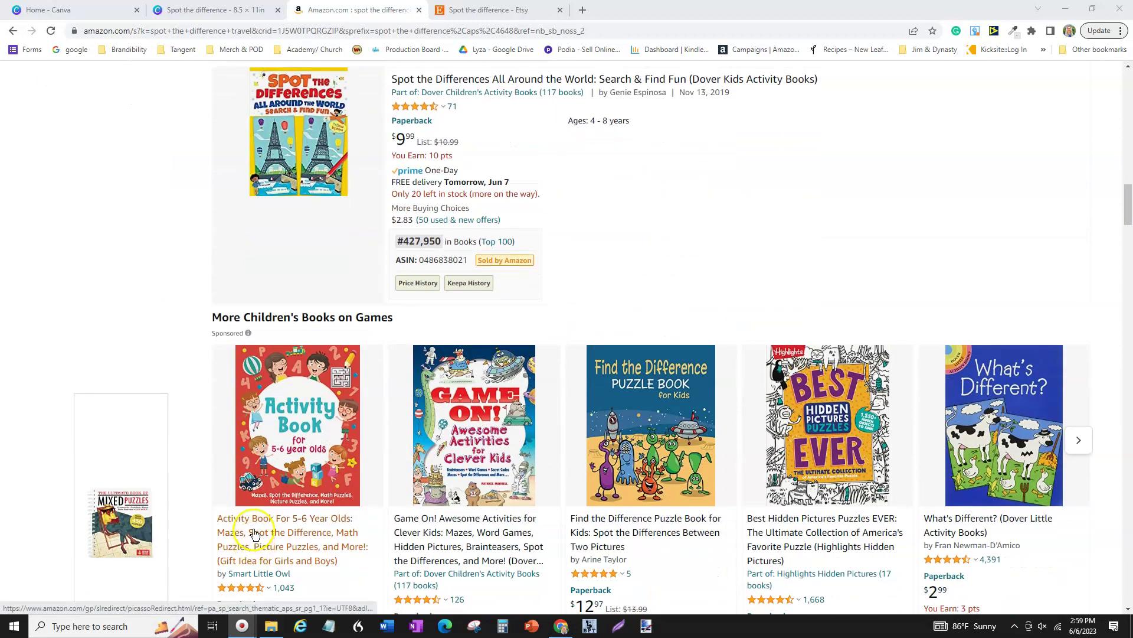
{"action": "scroll", "coordinate": [246, 512], "scroll_direction": "down", "scroll_amount": 4}
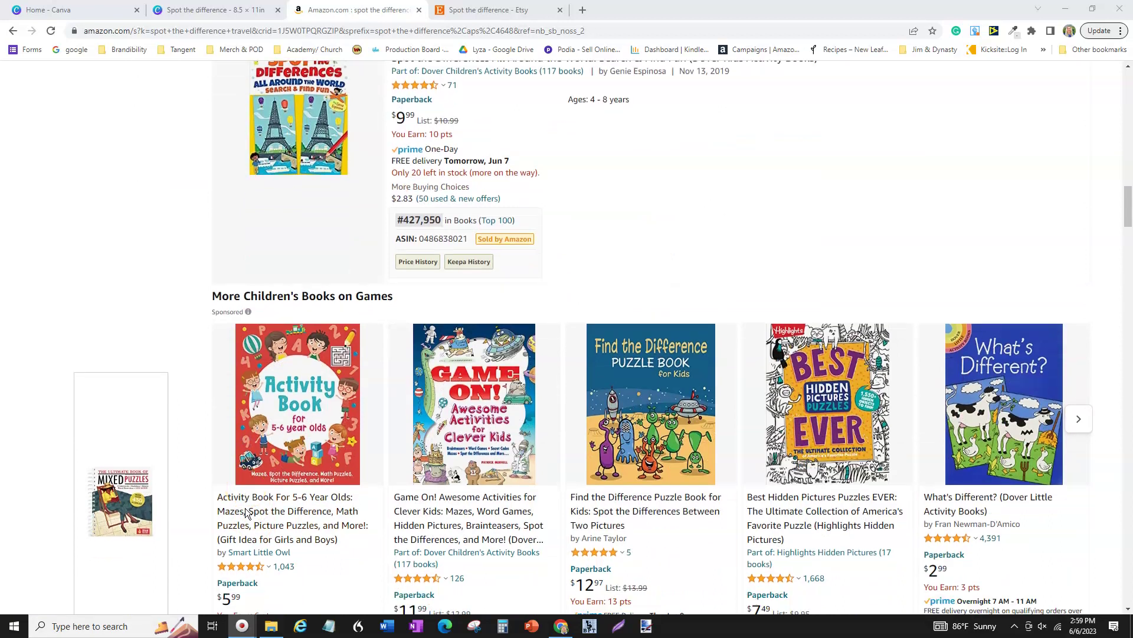
{"action": "scroll", "coordinate": [246, 508], "scroll_direction": "down", "scroll_amount": 3}
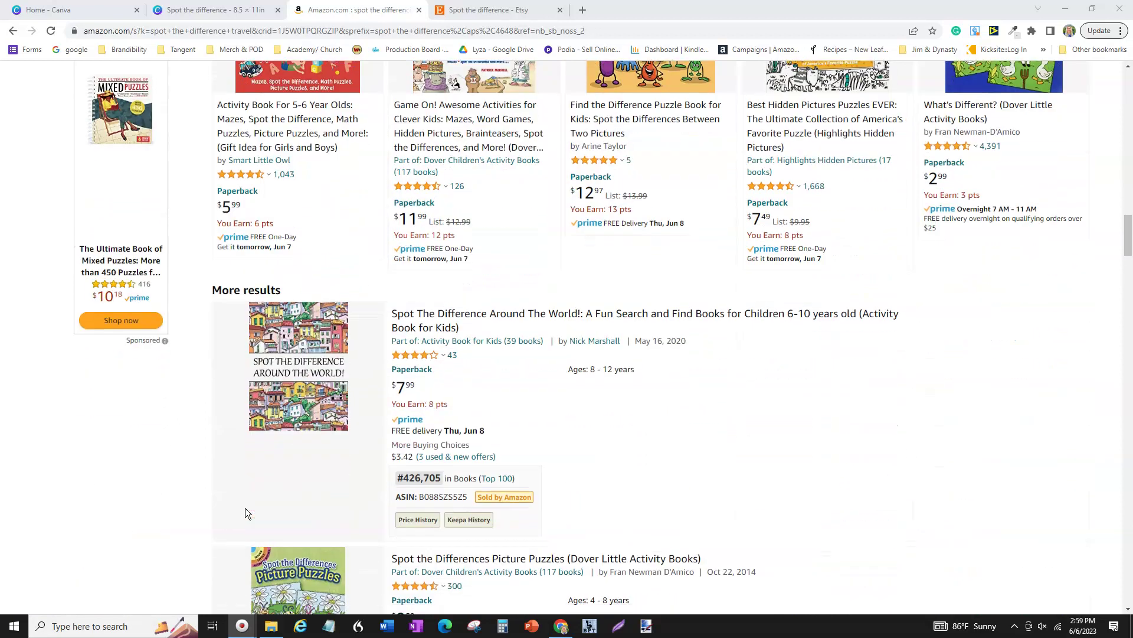
{"action": "scroll", "coordinate": [246, 507], "scroll_direction": "down", "scroll_amount": 8}
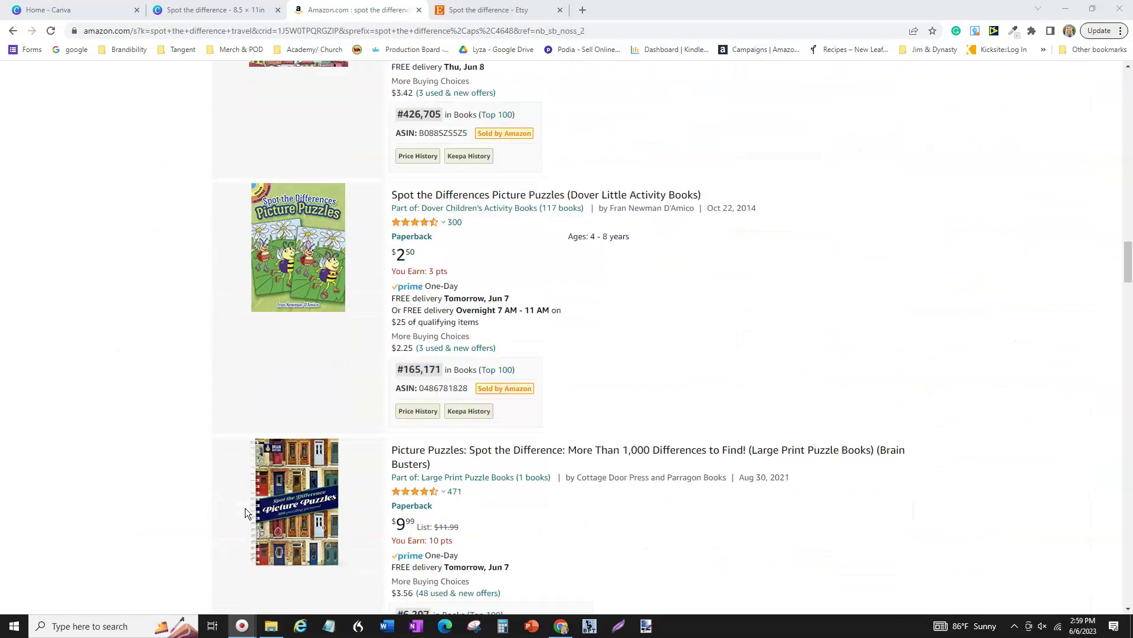
{"action": "scroll", "coordinate": [245, 507], "scroll_direction": "down", "scroll_amount": 5}
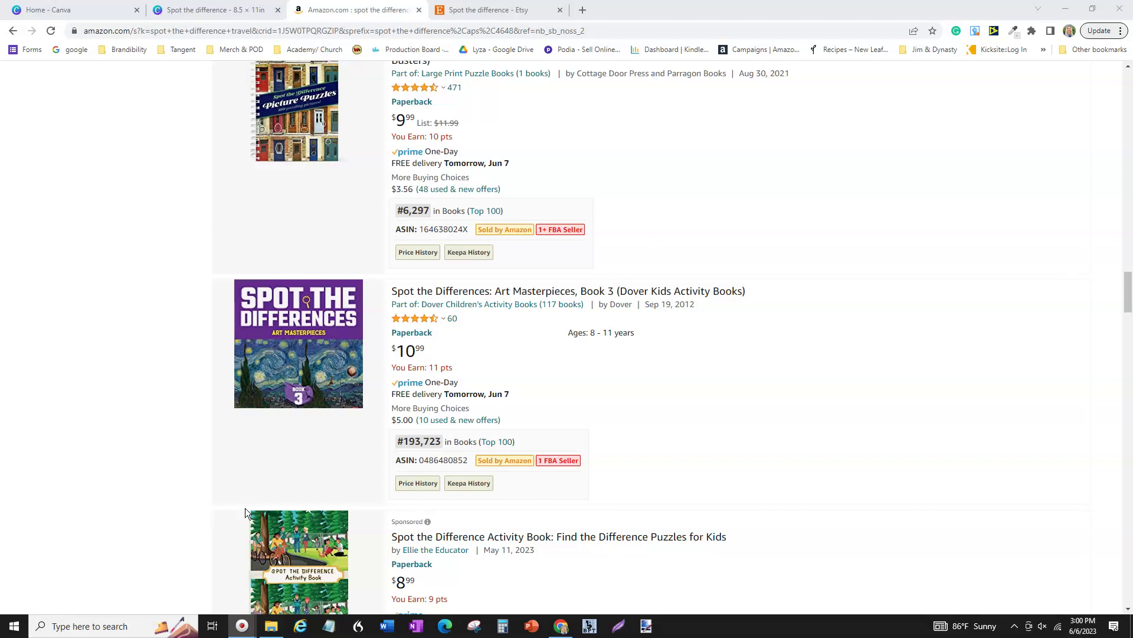
{"action": "scroll", "coordinate": [245, 508], "scroll_direction": "down", "scroll_amount": 2}
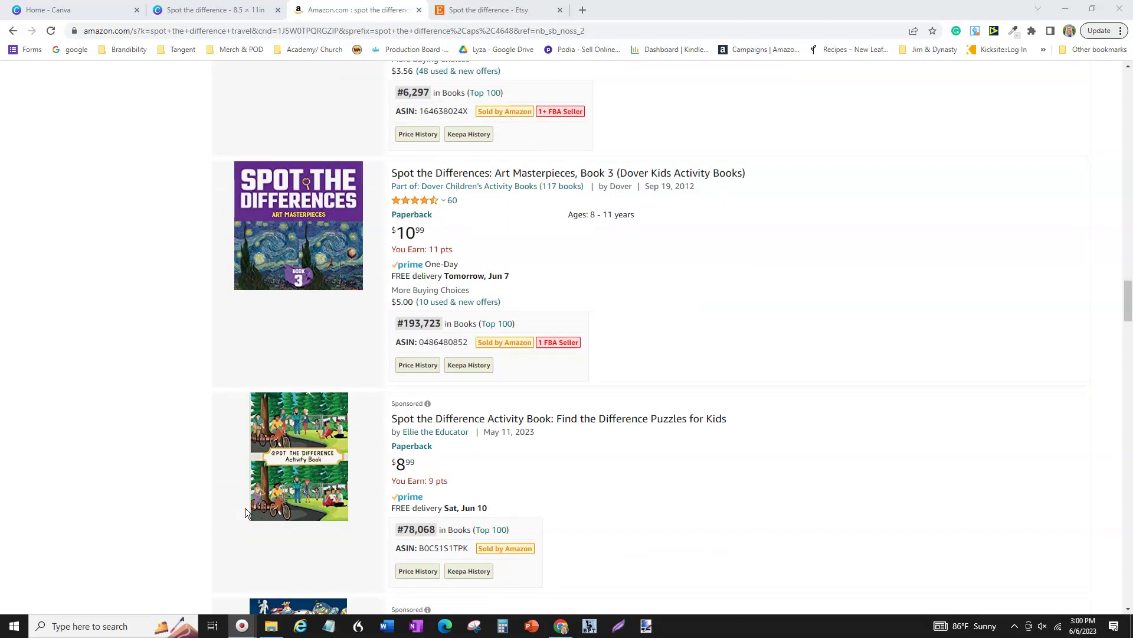
{"action": "scroll", "coordinate": [246, 511], "scroll_direction": "down", "scroll_amount": 2}
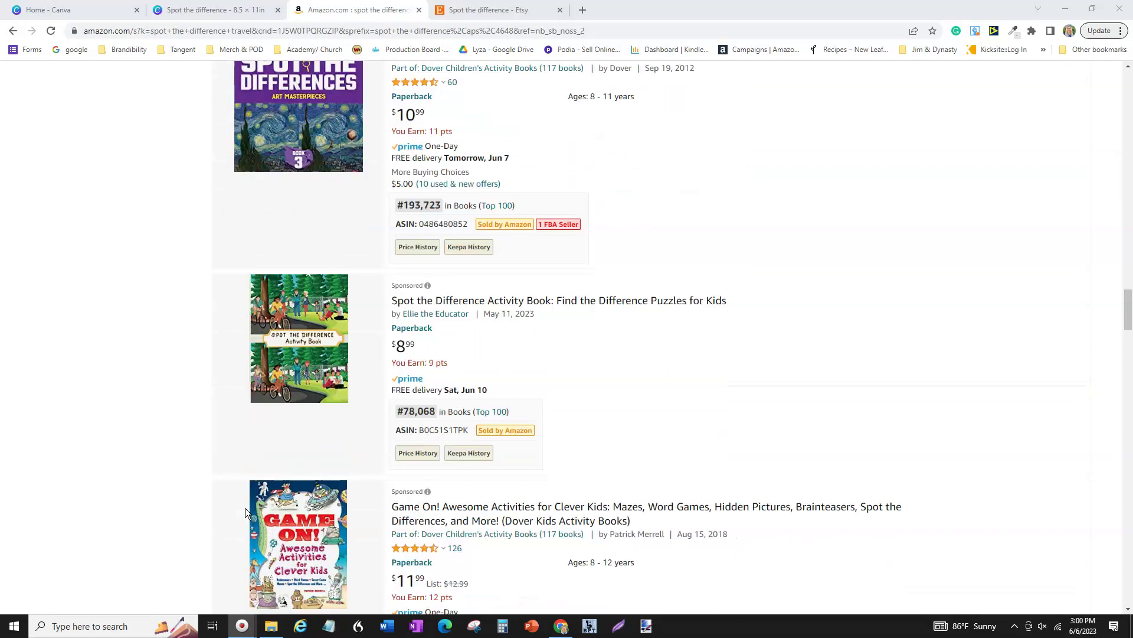
{"action": "scroll", "coordinate": [245, 507], "scroll_direction": "down", "scroll_amount": 5}
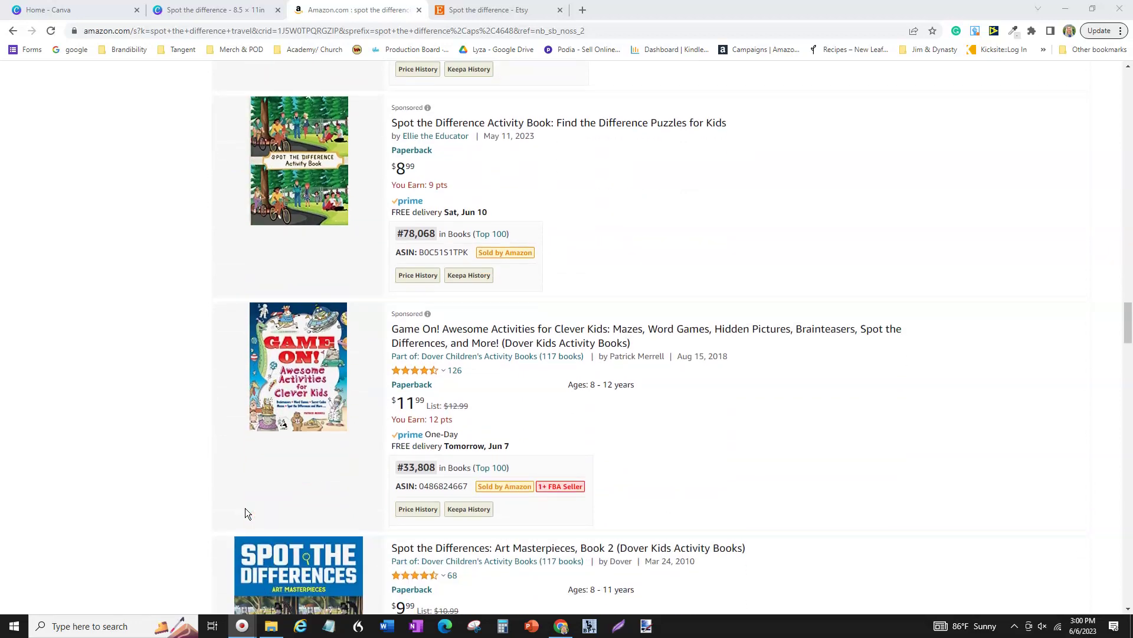
{"action": "scroll", "coordinate": [245, 508], "scroll_direction": "down", "scroll_amount": 2}
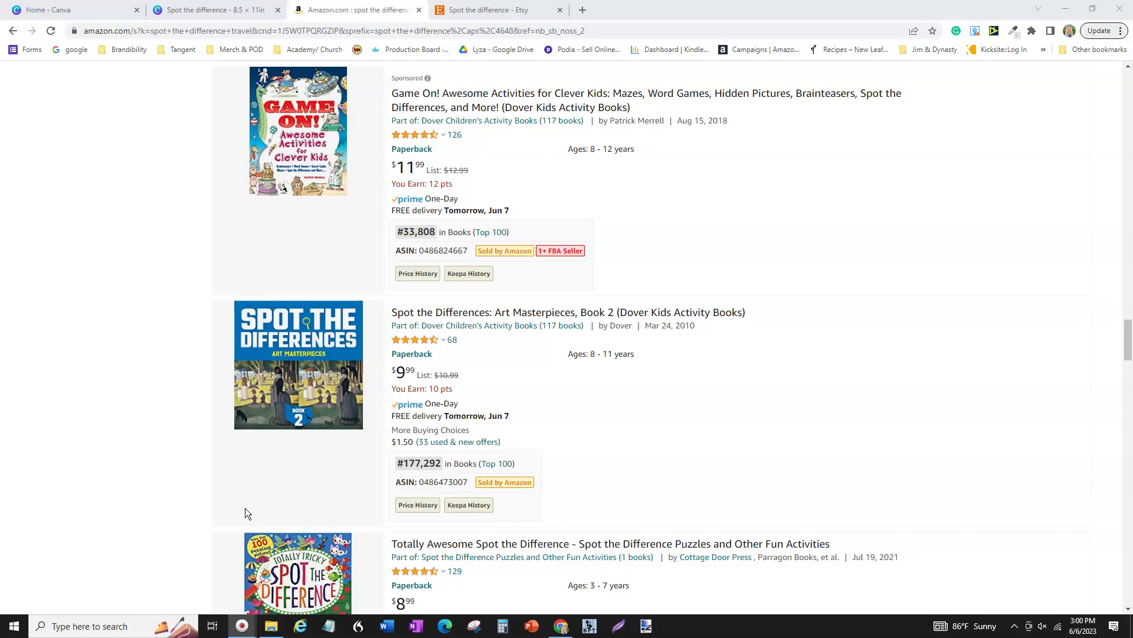
{"action": "scroll", "coordinate": [245, 509], "scroll_direction": "down", "scroll_amount": 3}
{"action": "scroll", "coordinate": [246, 508], "scroll_direction": "down", "scroll_amount": 3}
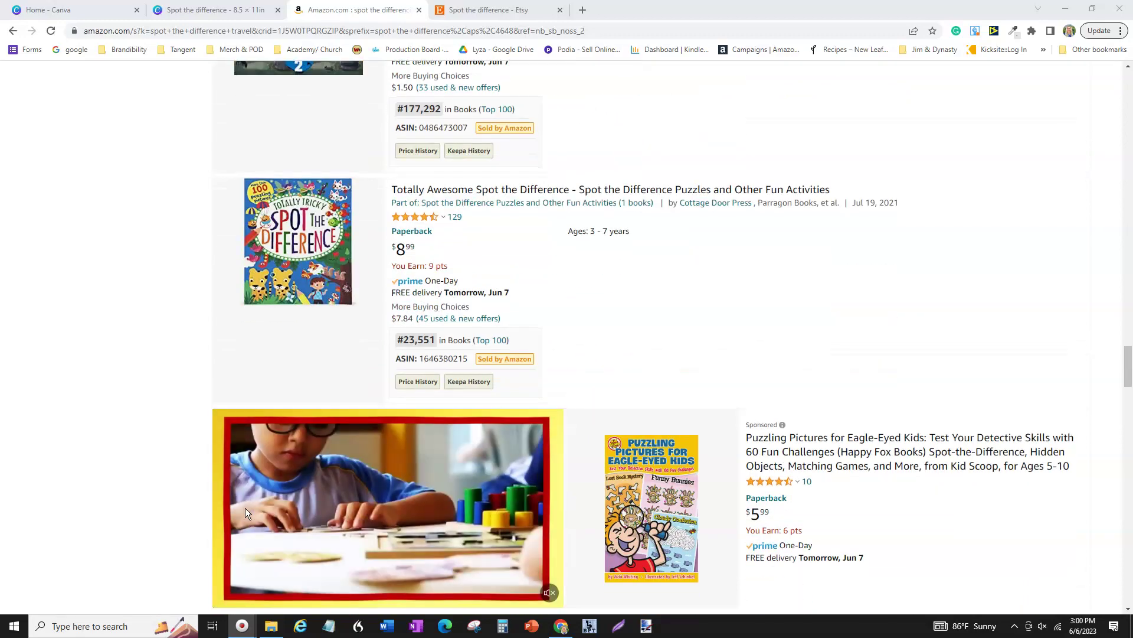
{"action": "scroll", "coordinate": [246, 507], "scroll_direction": "up", "scroll_amount": 5}
{"action": "scroll", "coordinate": [245, 507], "scroll_direction": "up", "scroll_amount": 6}
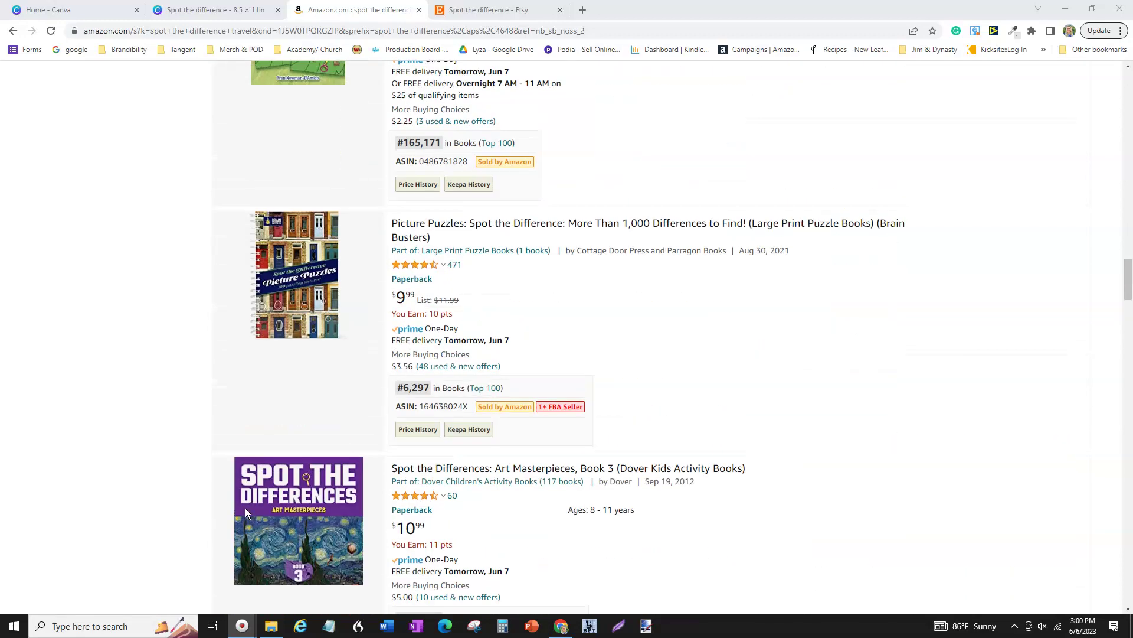
{"action": "scroll", "coordinate": [246, 507], "scroll_direction": "up", "scroll_amount": 2}
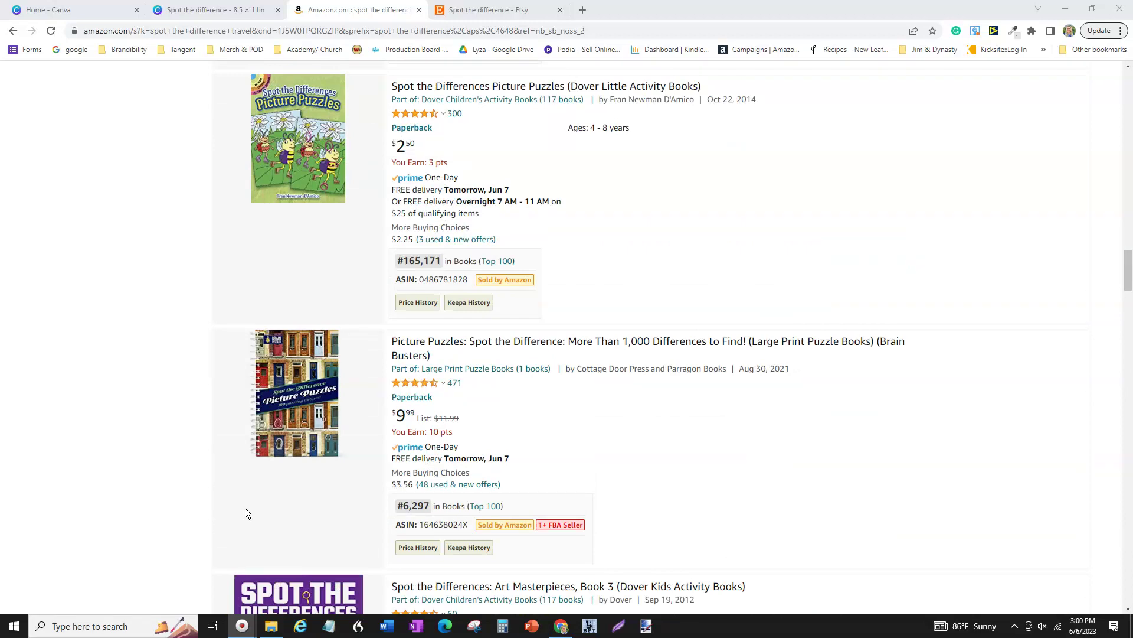
{"action": "scroll", "coordinate": [246, 507], "scroll_direction": "up", "scroll_amount": 10}
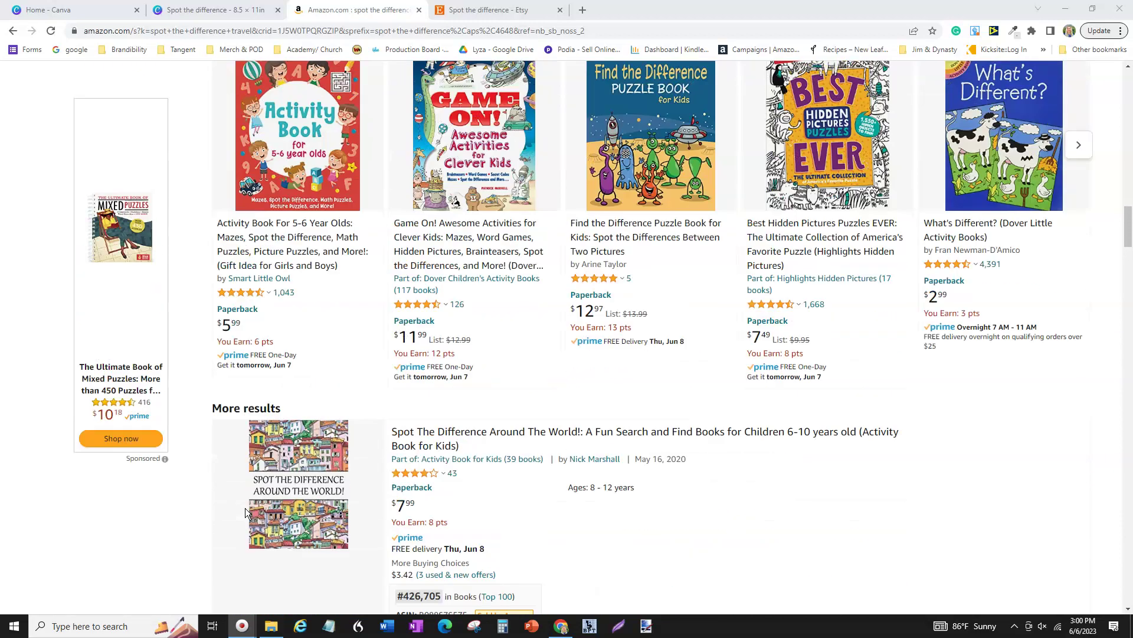
{"action": "scroll", "coordinate": [246, 511], "scroll_direction": "up", "scroll_amount": 1}
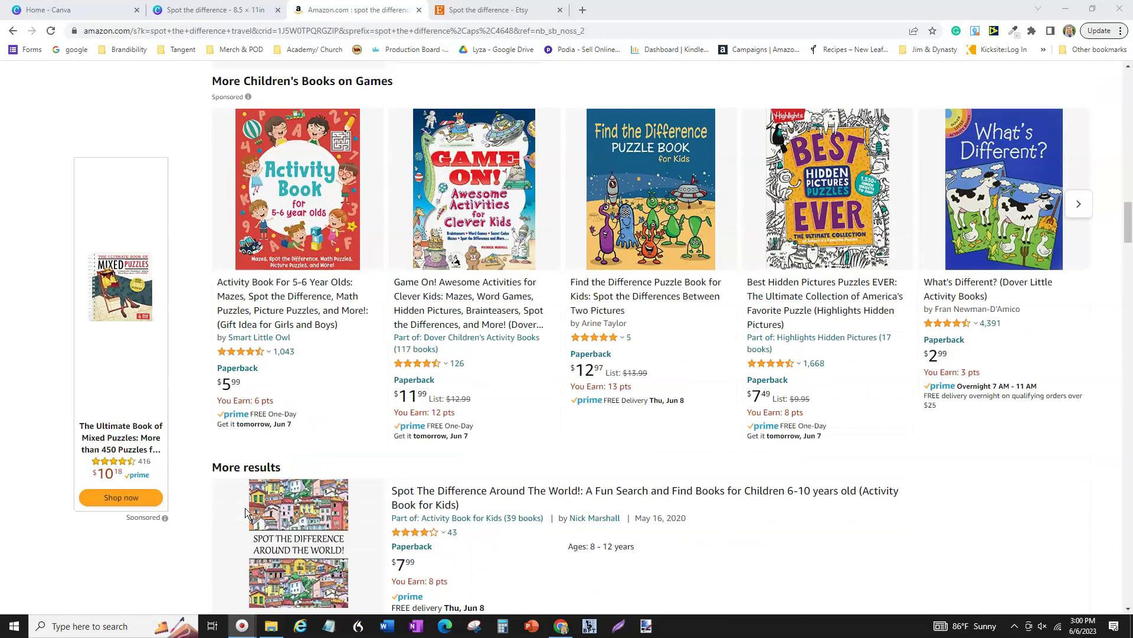
{"action": "scroll", "coordinate": [246, 511], "scroll_direction": "up", "scroll_amount": 5}
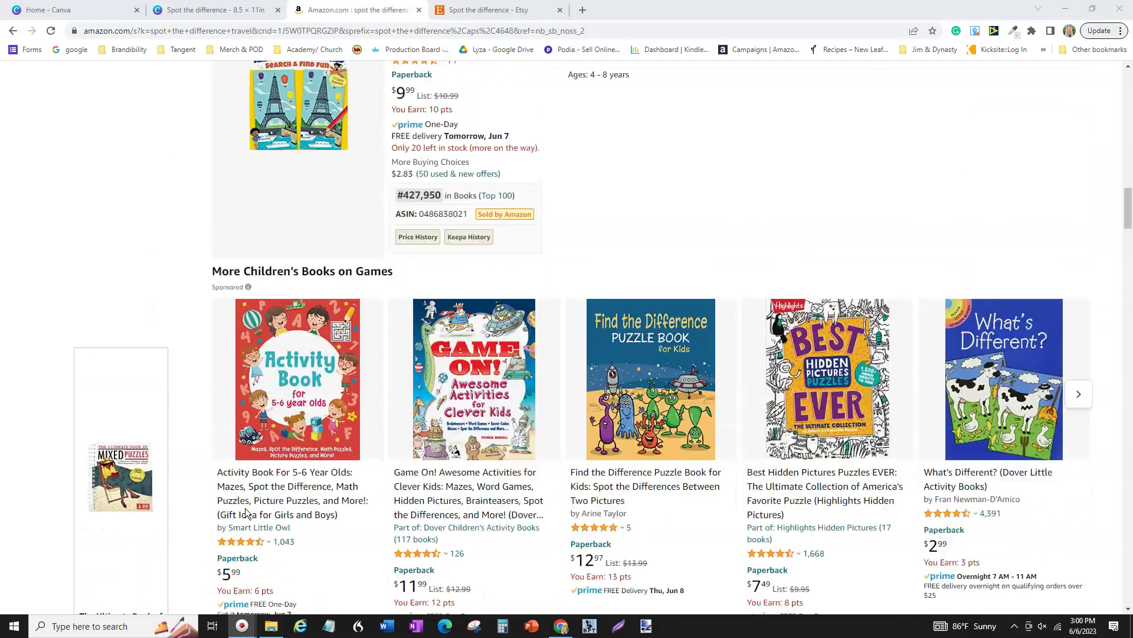
{"action": "scroll", "coordinate": [245, 511], "scroll_direction": "up", "scroll_amount": 3}
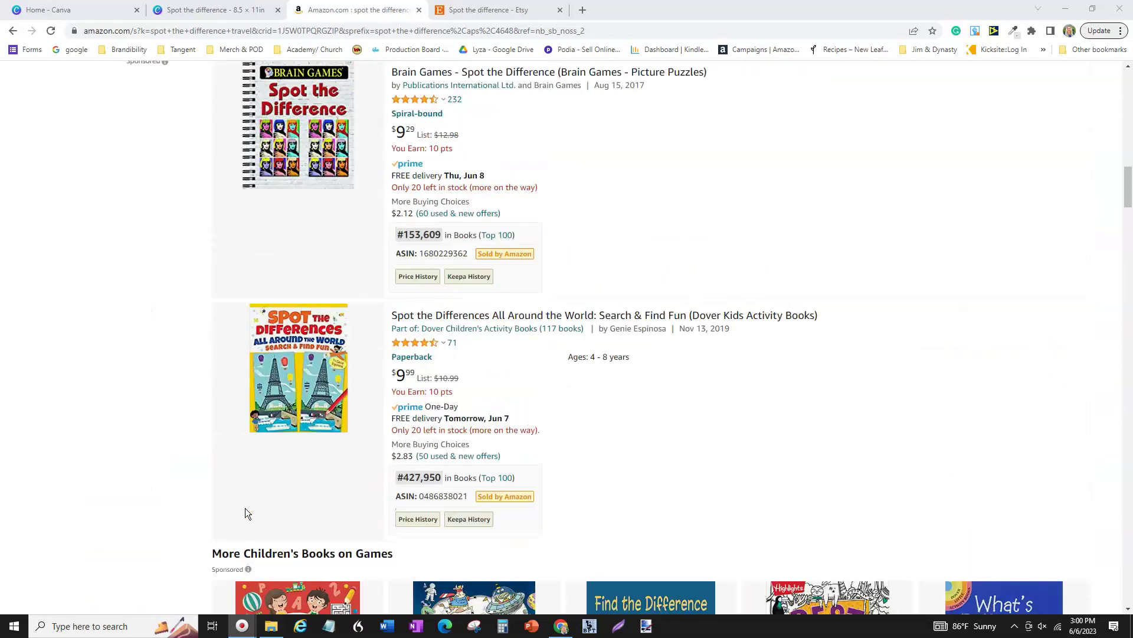
{"action": "scroll", "coordinate": [245, 511], "scroll_direction": "up", "scroll_amount": 12}
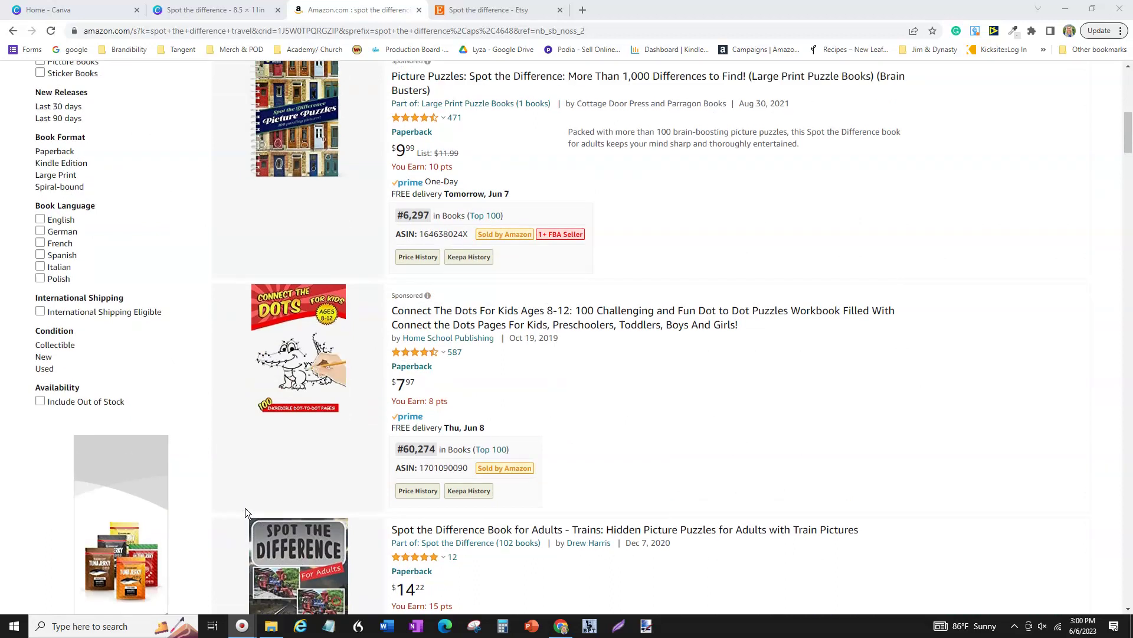
{"action": "scroll", "coordinate": [245, 508], "scroll_direction": "up", "scroll_amount": 8}
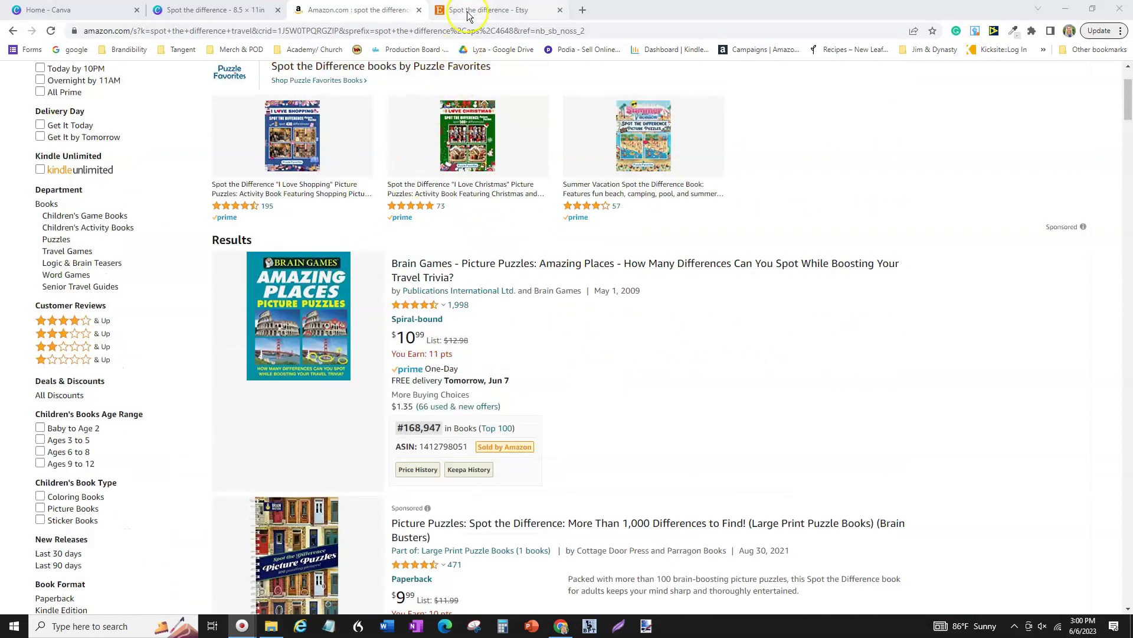
Step: Browse the Etsy spot-the-difference search results for reference
{"action": "left_click", "coordinate": [468, 12]}
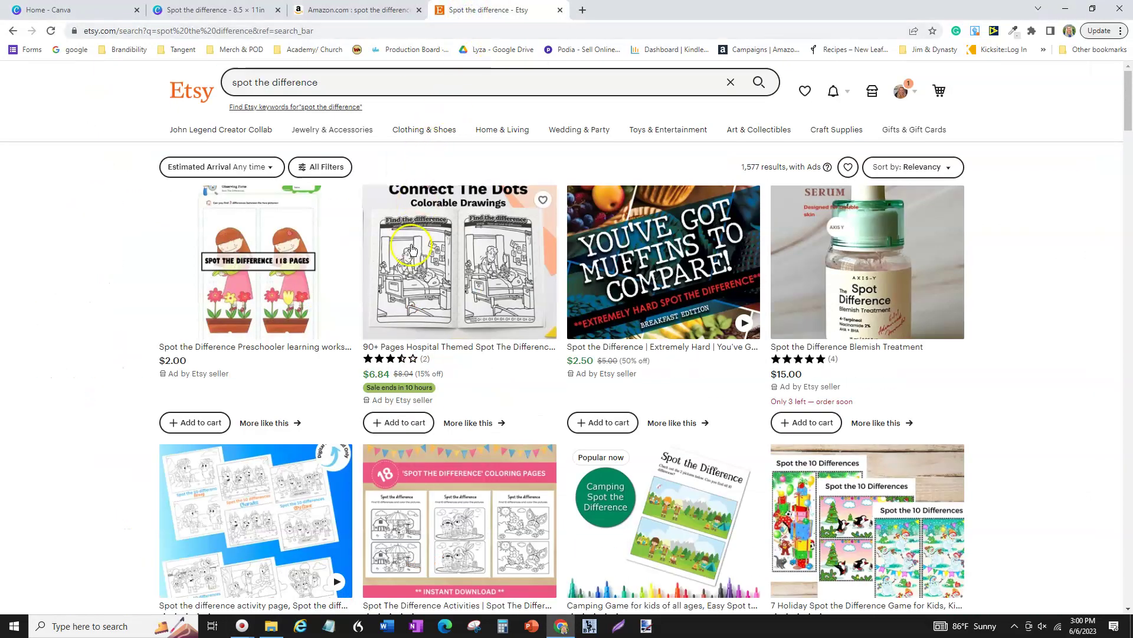
{"action": "scroll", "coordinate": [412, 249], "scroll_direction": "down", "scroll_amount": 4}
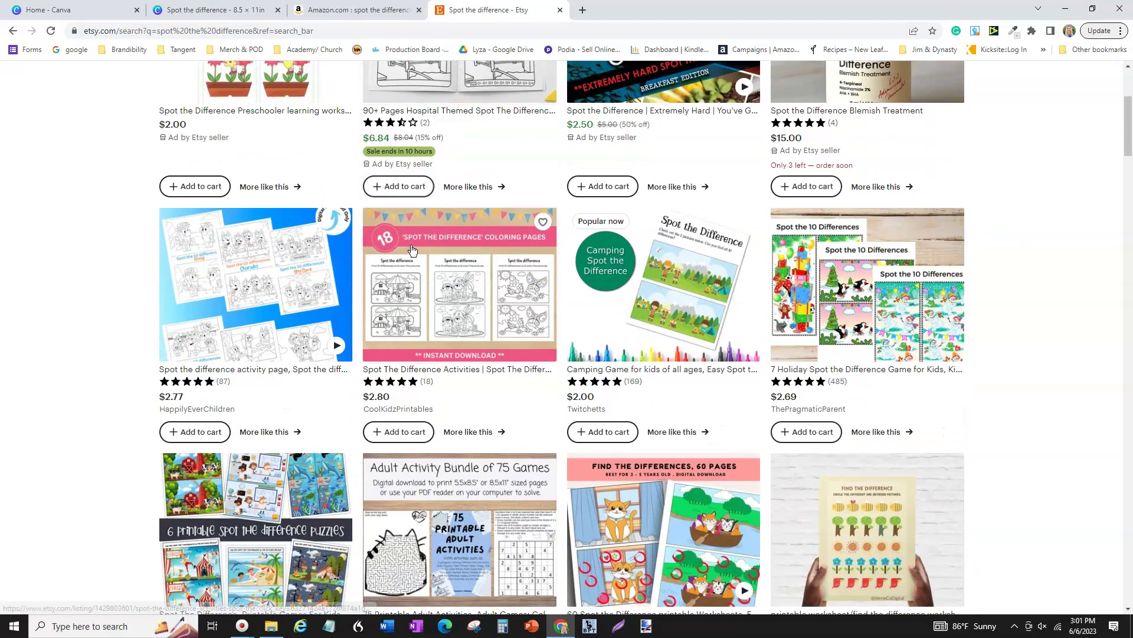
{"action": "scroll", "coordinate": [412, 248], "scroll_direction": "down", "scroll_amount": 6}
{"action": "scroll", "coordinate": [407, 250], "scroll_direction": "down", "scroll_amount": 3}
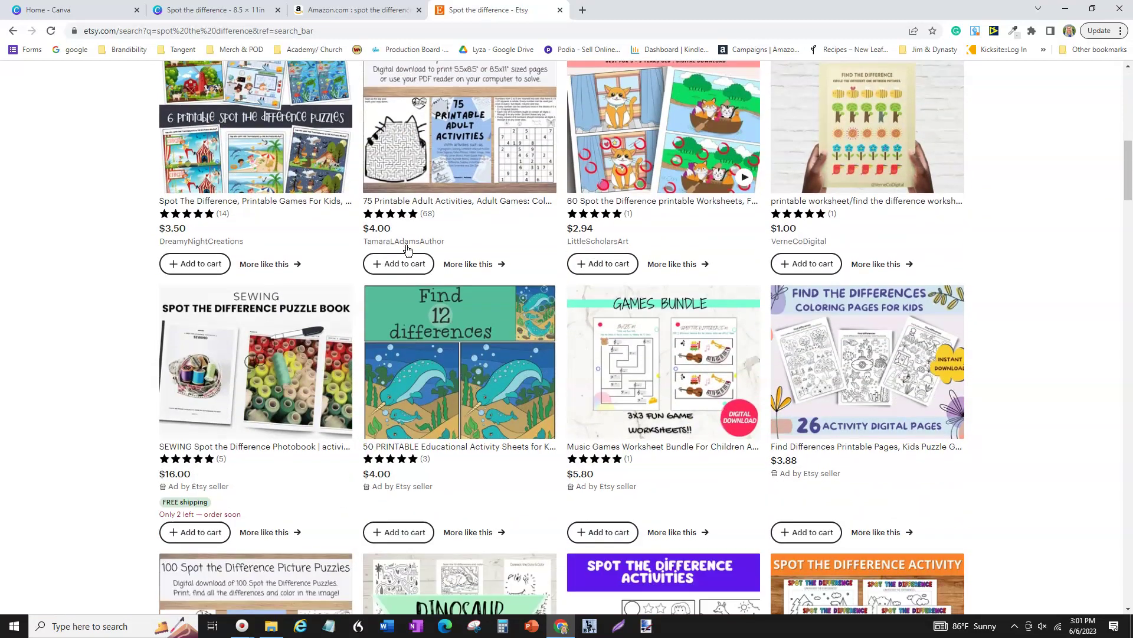
{"action": "scroll", "coordinate": [407, 250], "scroll_direction": "down", "scroll_amount": 3}
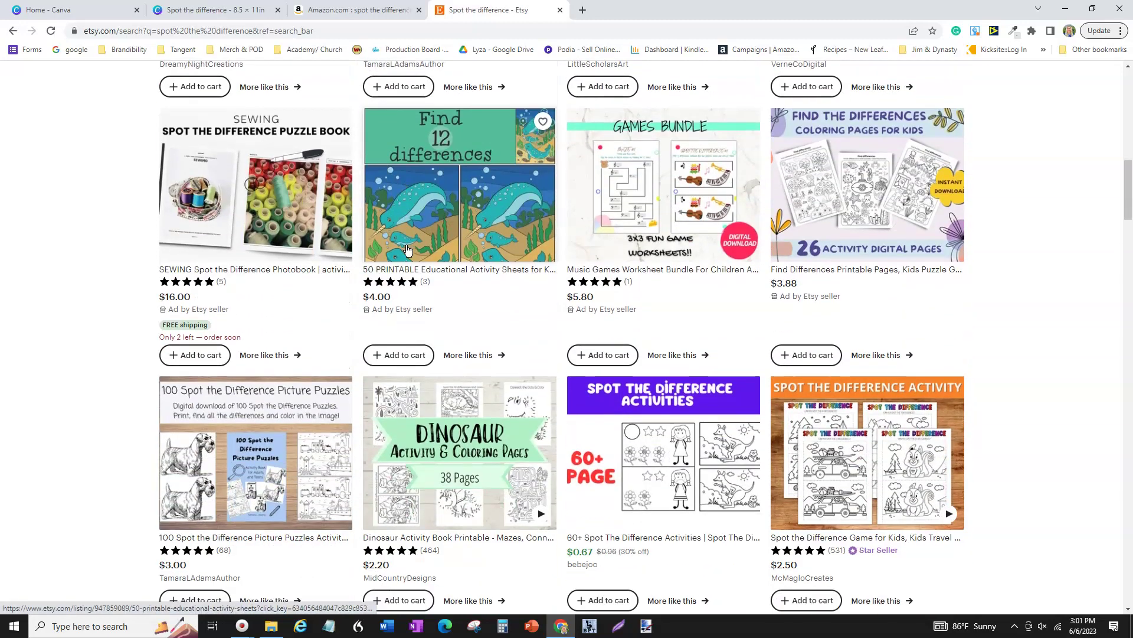
{"action": "scroll", "coordinate": [407, 249], "scroll_direction": "down", "scroll_amount": 3}
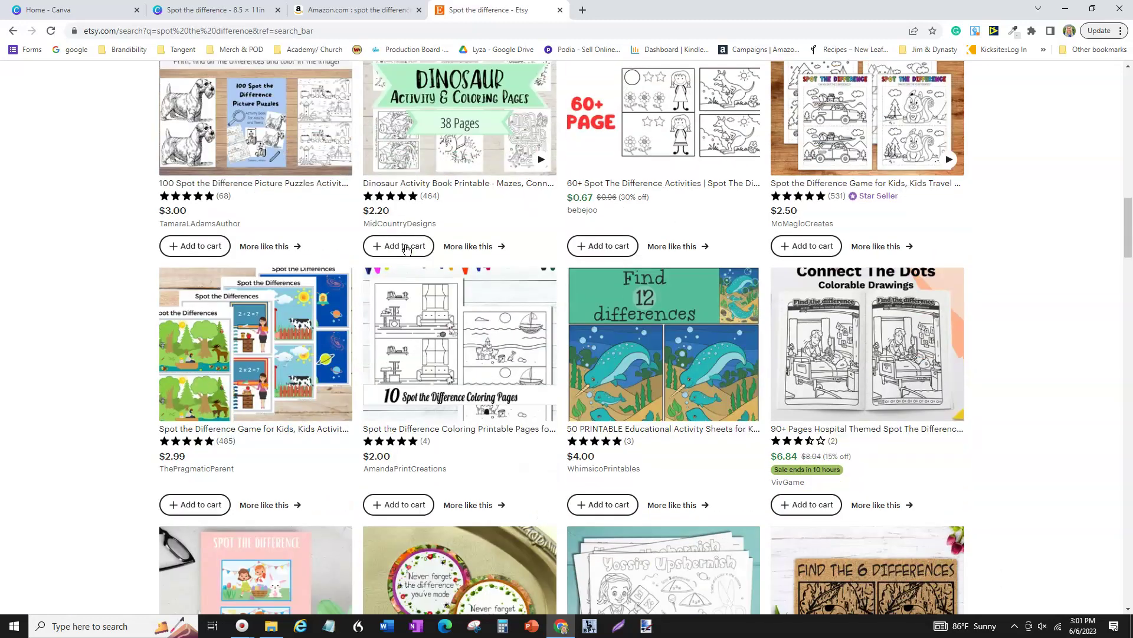
{"action": "scroll", "coordinate": [407, 250], "scroll_direction": "up", "scroll_amount": 9}
{"action": "scroll", "coordinate": [406, 249], "scroll_direction": "up", "scroll_amount": 10}
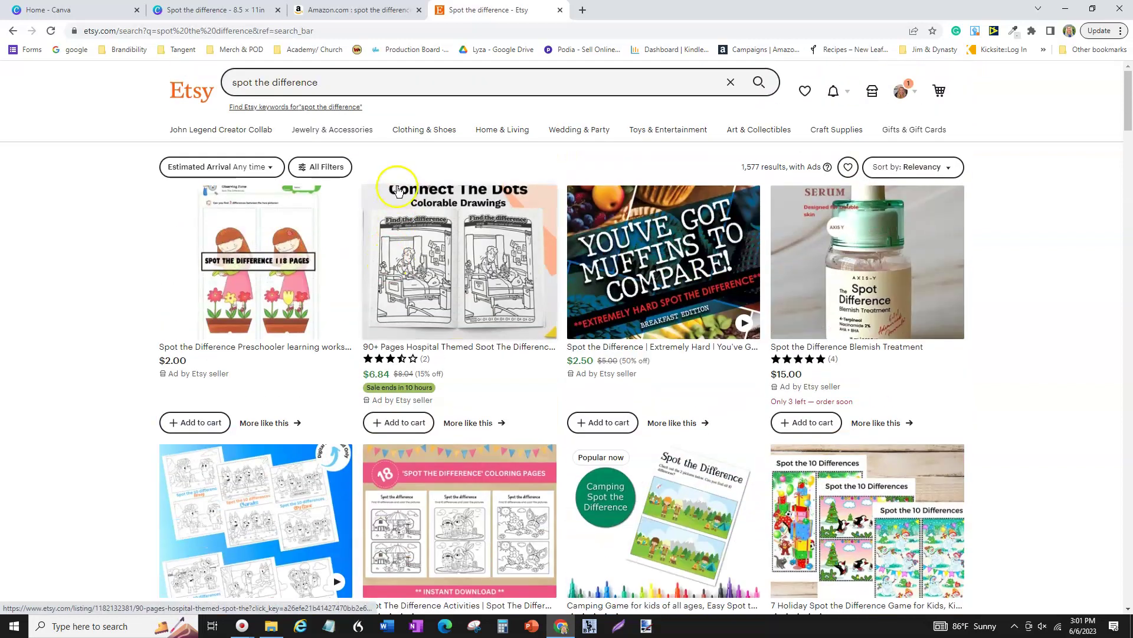
{"action": "left_click", "coordinate": [363, 30]}
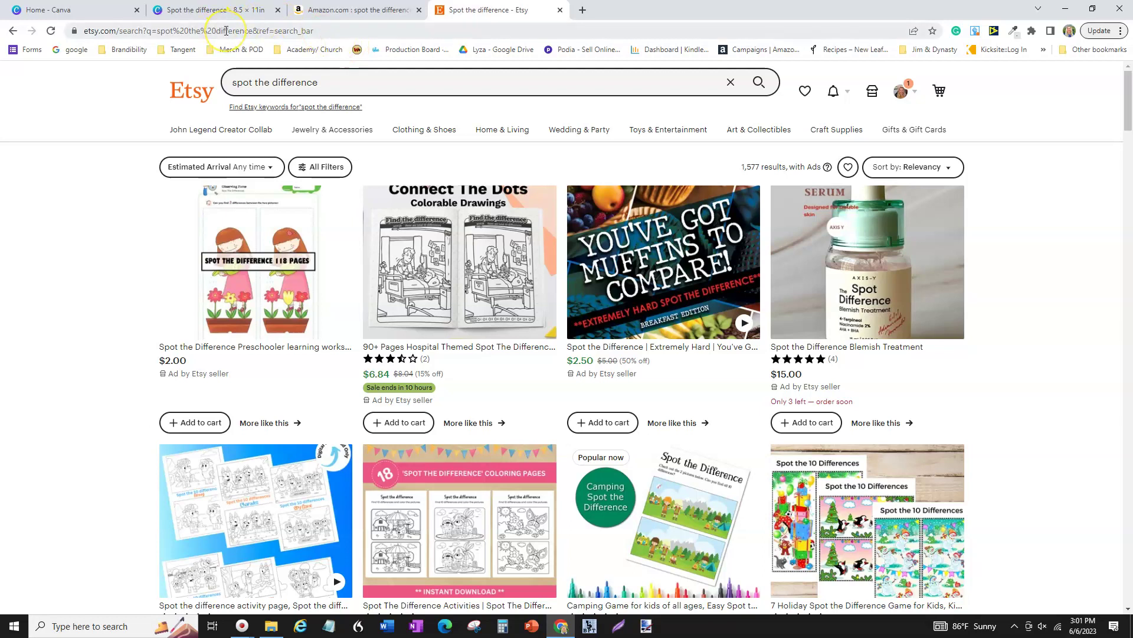
Step: Return to the Spot the difference design and review the frames on Pages 1 and 2
{"action": "left_click", "coordinate": [201, 13]}
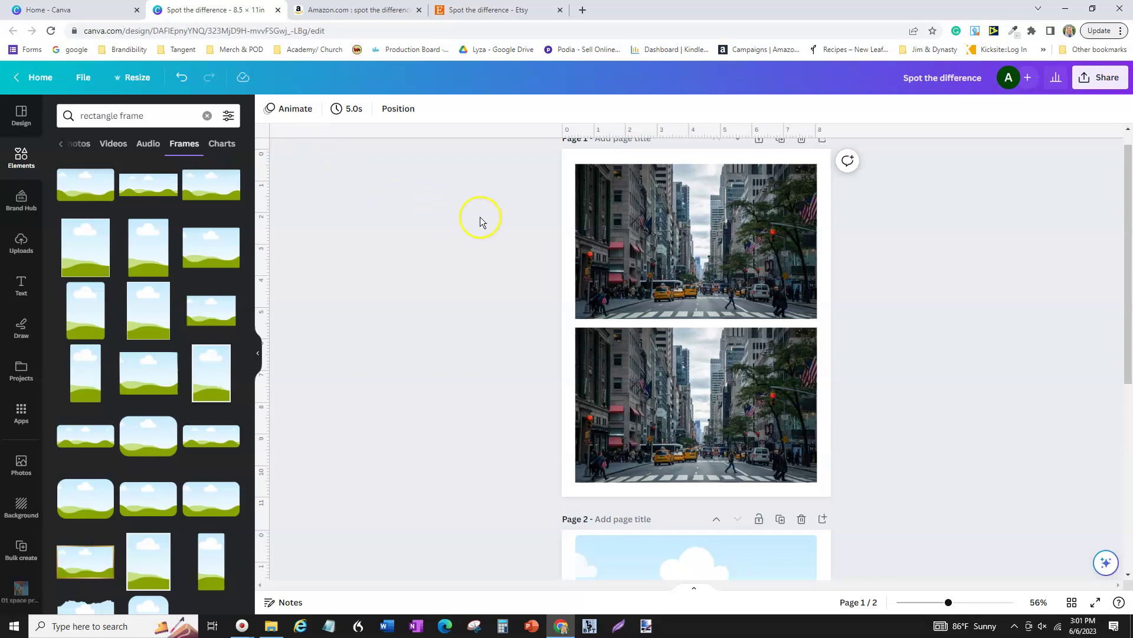
{"action": "scroll", "coordinate": [650, 254], "scroll_direction": "down", "scroll_amount": 1}
{"action": "scroll", "coordinate": [653, 273], "scroll_direction": "up", "scroll_amount": 1}
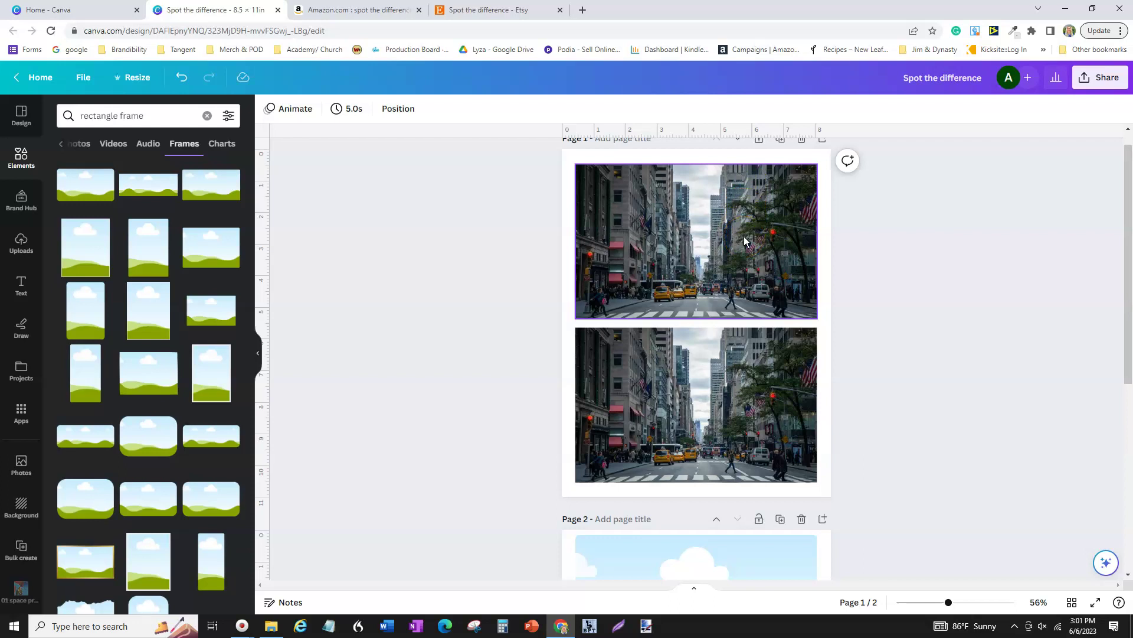
{"action": "scroll", "coordinate": [763, 278], "scroll_direction": "down", "scroll_amount": 3}
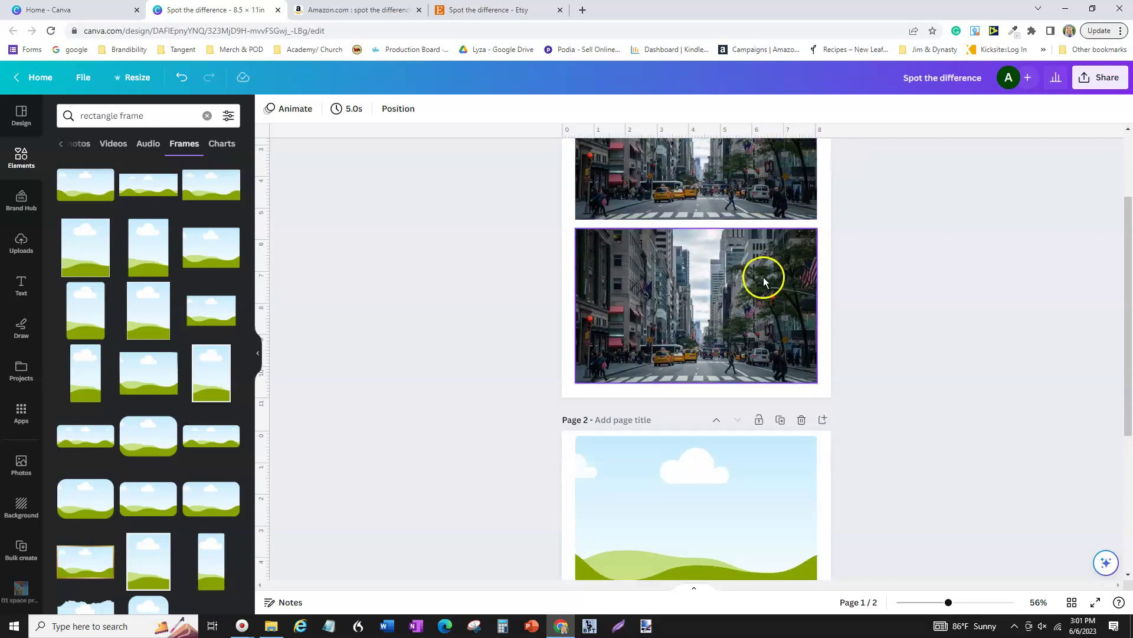
{"action": "scroll", "coordinate": [764, 278], "scroll_direction": "up", "scroll_amount": 4}
{"action": "scroll", "coordinate": [763, 278], "scroll_direction": "down", "scroll_amount": 4}
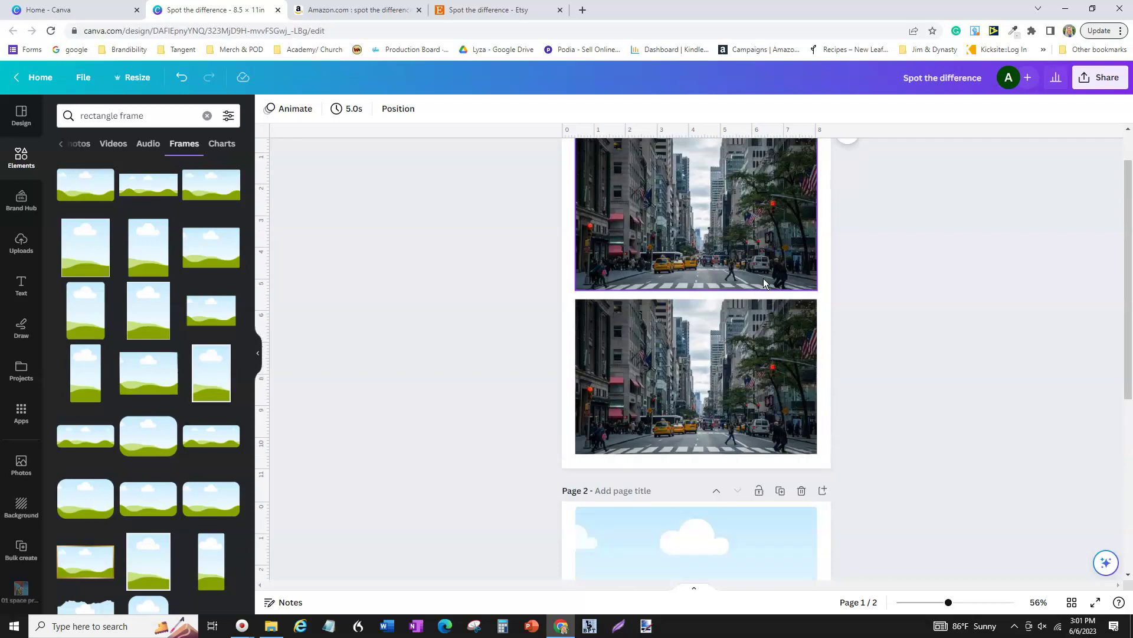
{"action": "scroll", "coordinate": [764, 278], "scroll_direction": "up", "scroll_amount": 3}
{"action": "scroll", "coordinate": [763, 278], "scroll_direction": "up", "scroll_amount": 1}
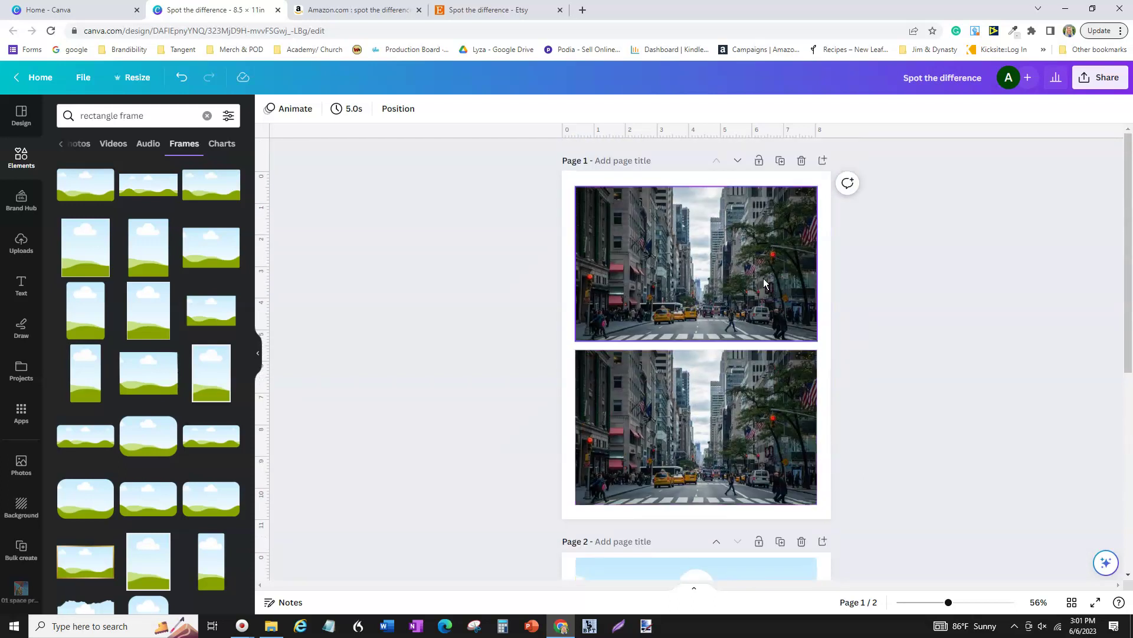
{"action": "scroll", "coordinate": [764, 278], "scroll_direction": "down", "scroll_amount": 5}
{"action": "scroll", "coordinate": [764, 278], "scroll_direction": "down", "scroll_amount": 1}
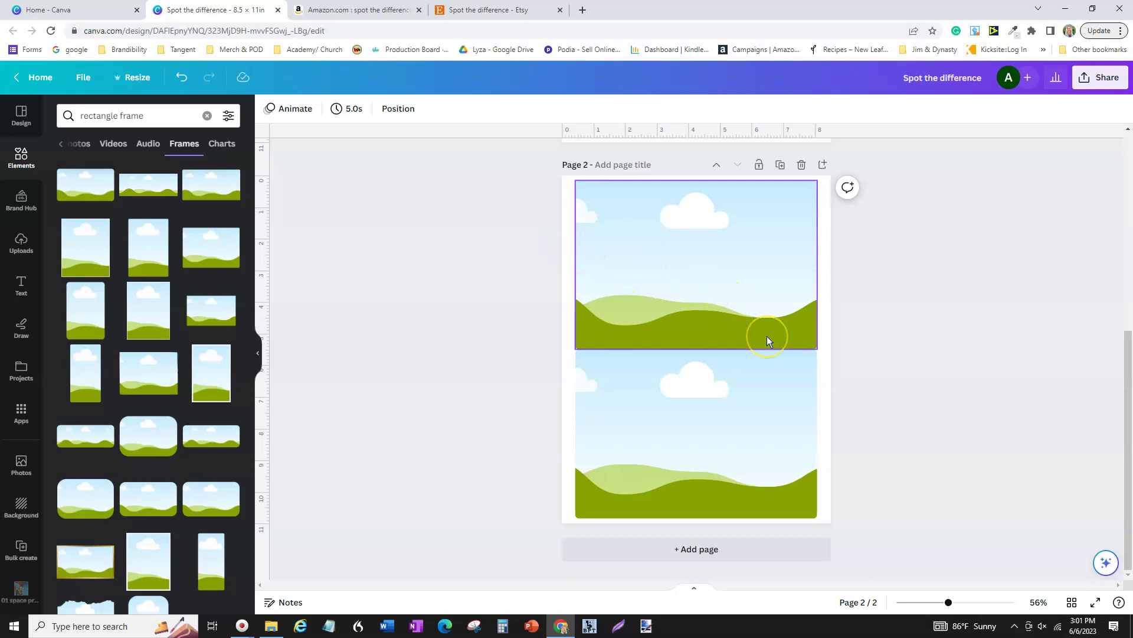
{"action": "scroll", "coordinate": [767, 341], "scroll_direction": "up", "scroll_amount": 5}
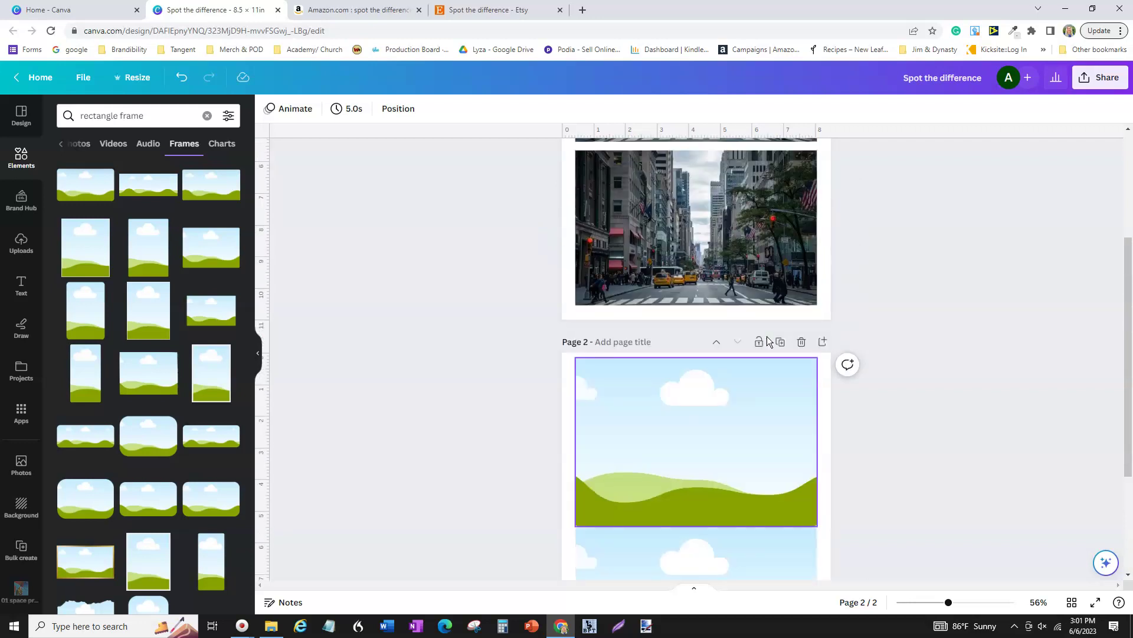
{"action": "scroll", "coordinate": [767, 342], "scroll_direction": "up", "scroll_amount": 2}
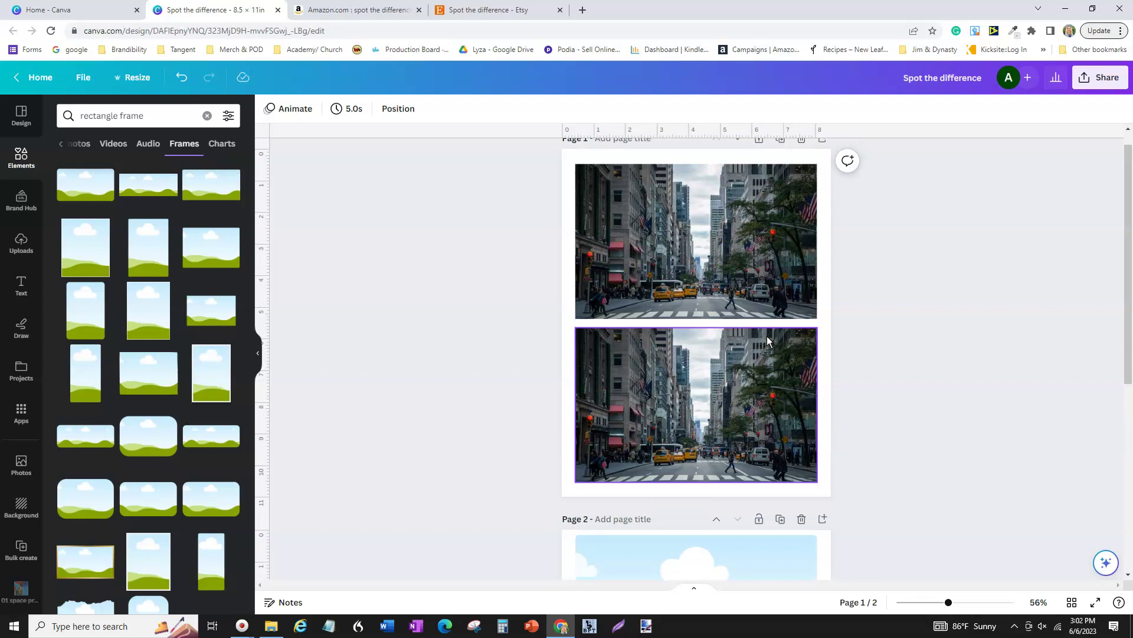
{"action": "left_click_drag", "start_coordinate": [764, 339], "coordinate": [795, 366]}
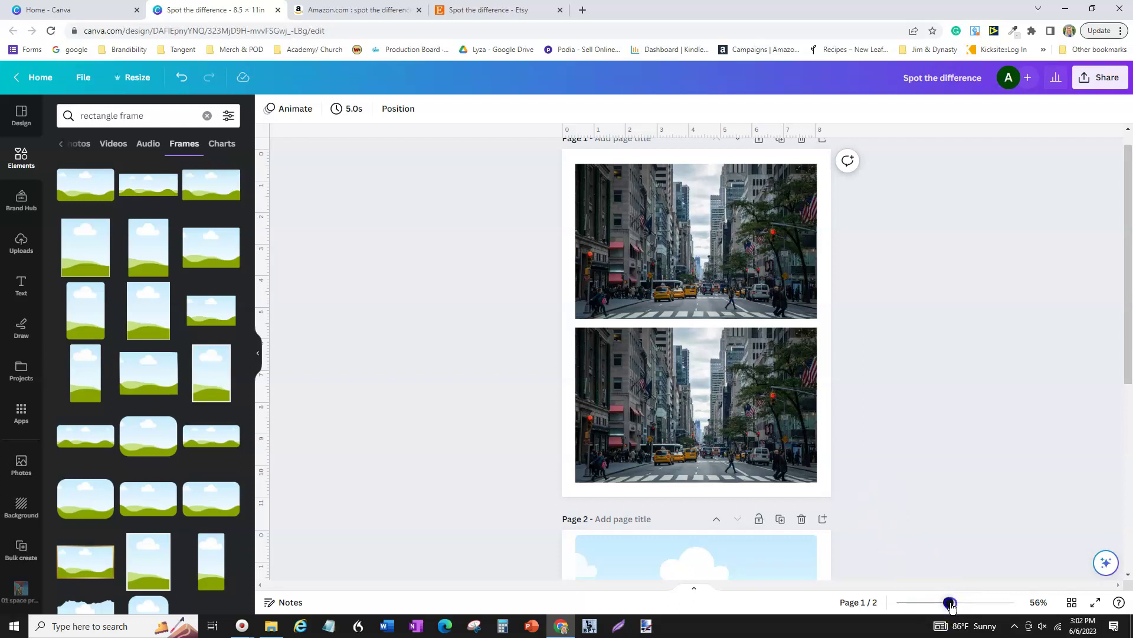
Step: Zoom the canvas from 56% to 167% and bring the top street photo into view
{"action": "left_click_drag", "start_coordinate": [950, 607], "coordinate": [983, 617]}
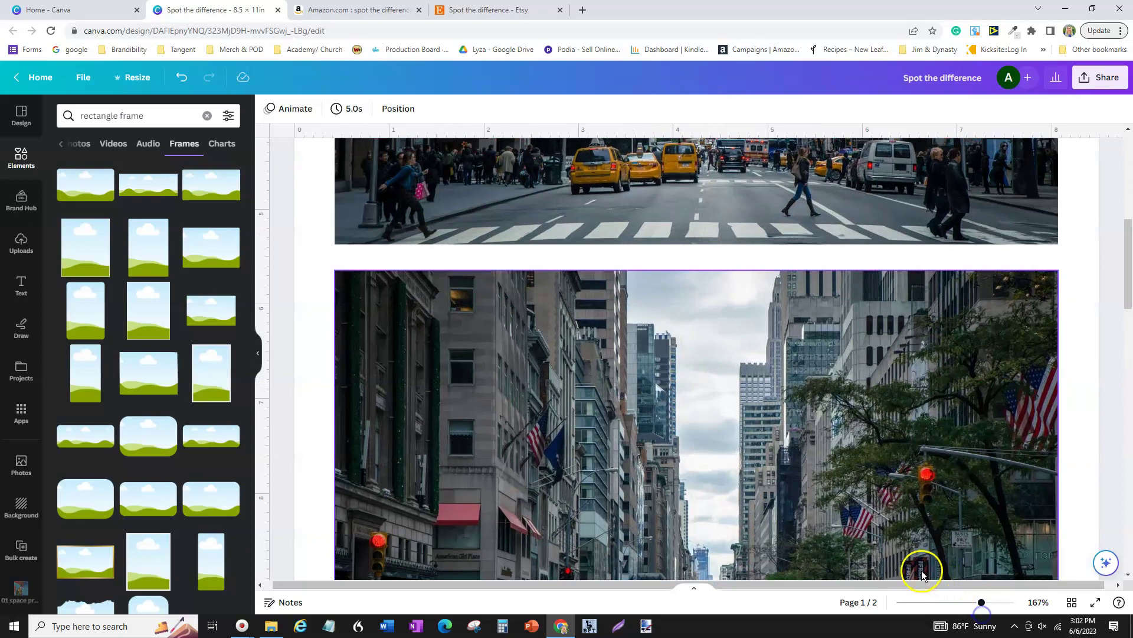
{"action": "scroll", "coordinate": [915, 558], "scroll_direction": "up", "scroll_amount": 4}
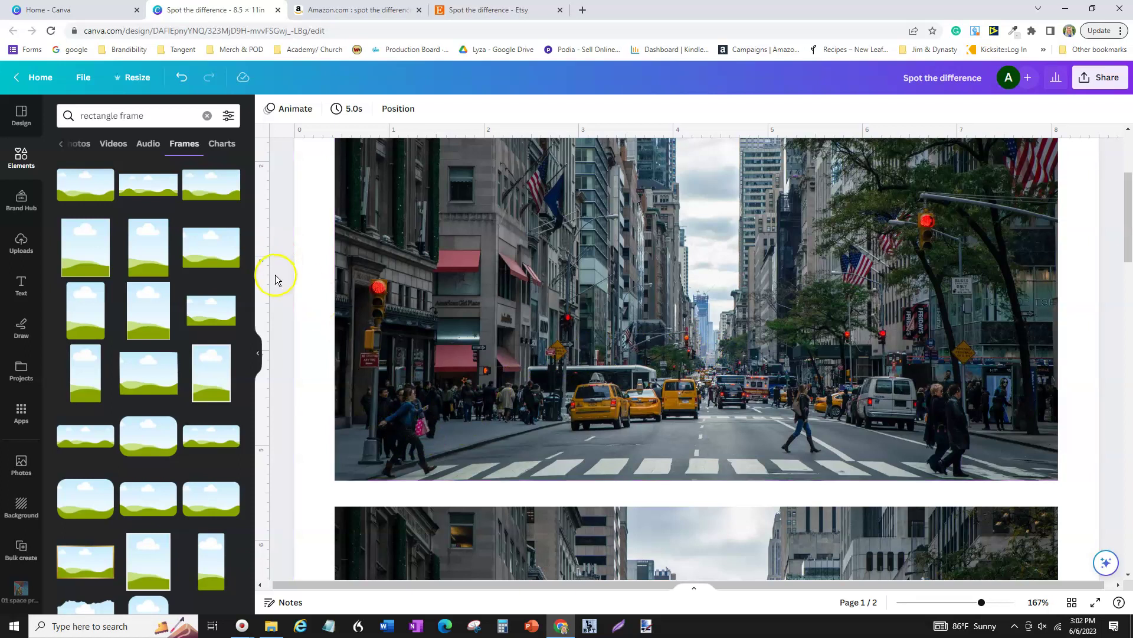
Step: Select the street photo and launch Magic Eraser from the Edit photo tools
{"action": "left_click", "coordinate": [492, 320]}
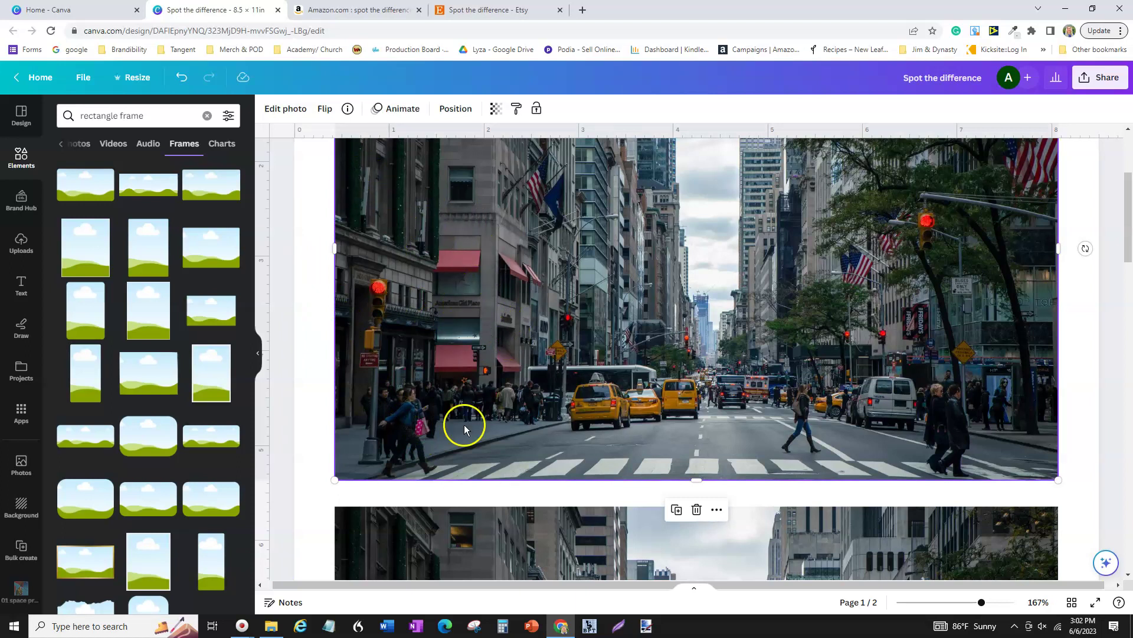
{"action": "scroll", "coordinate": [464, 424], "scroll_direction": "down", "scroll_amount": 8}
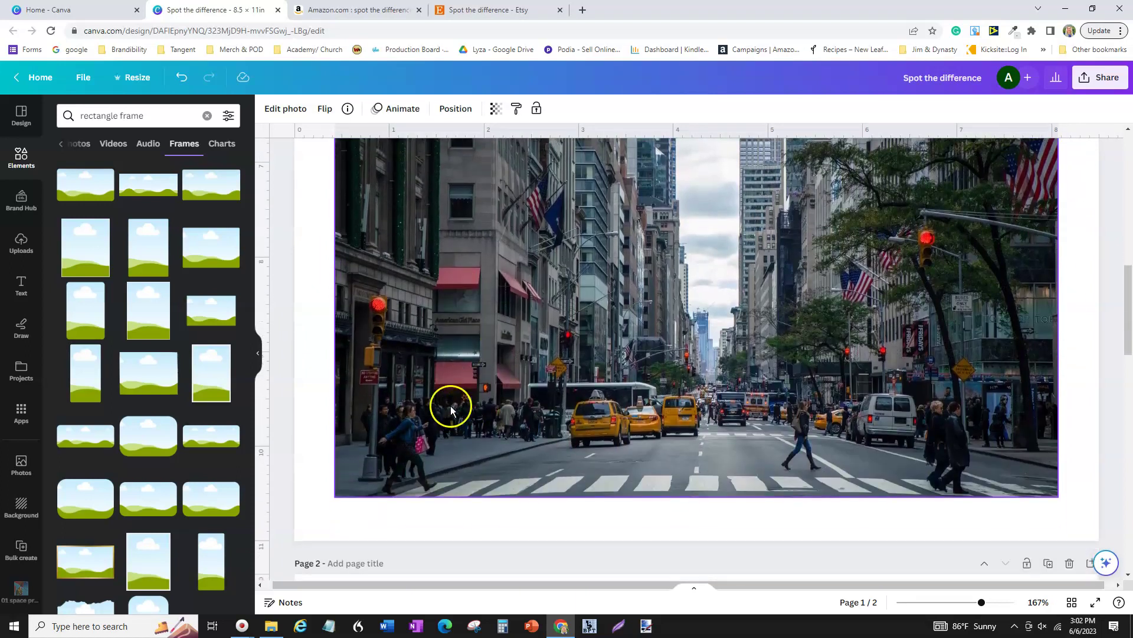
{"action": "left_click", "coordinate": [451, 408]}
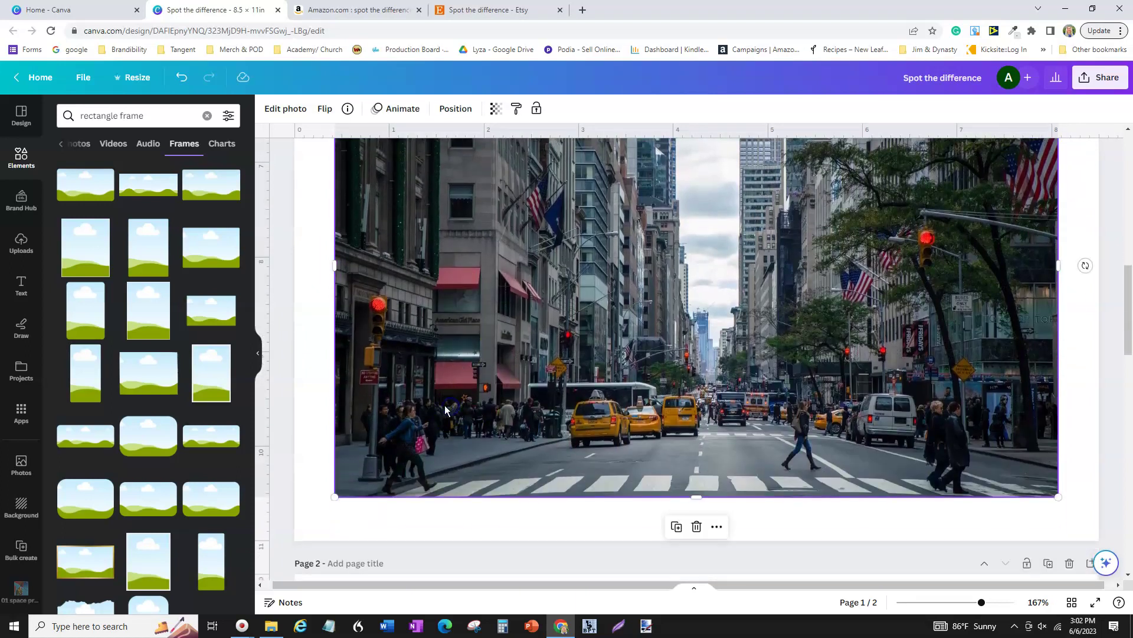
{"action": "left_click", "coordinate": [292, 114]}
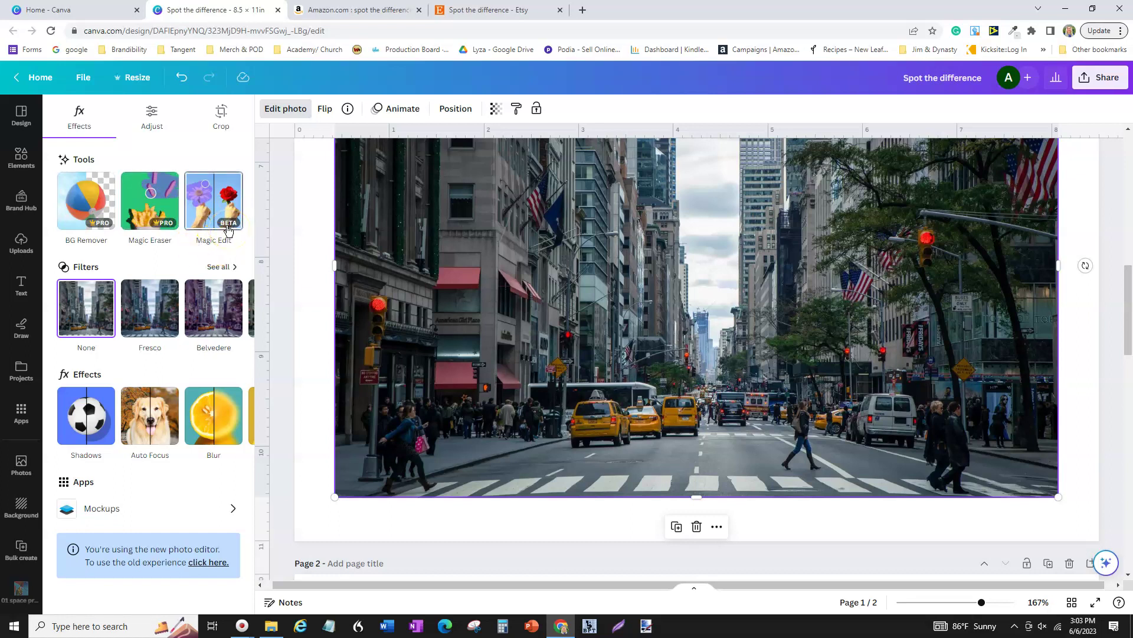
{"action": "left_click", "coordinate": [225, 225]}
{"action": "left_click", "coordinate": [157, 216]}
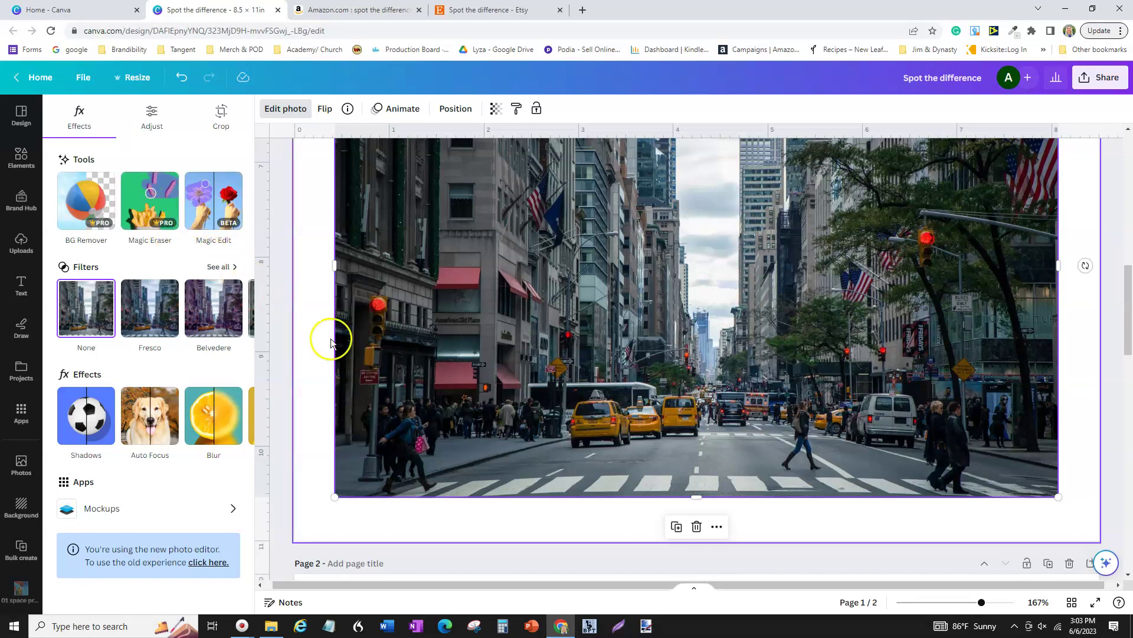
{"action": "scroll", "coordinate": [412, 389], "scroll_direction": "down", "scroll_amount": 2}
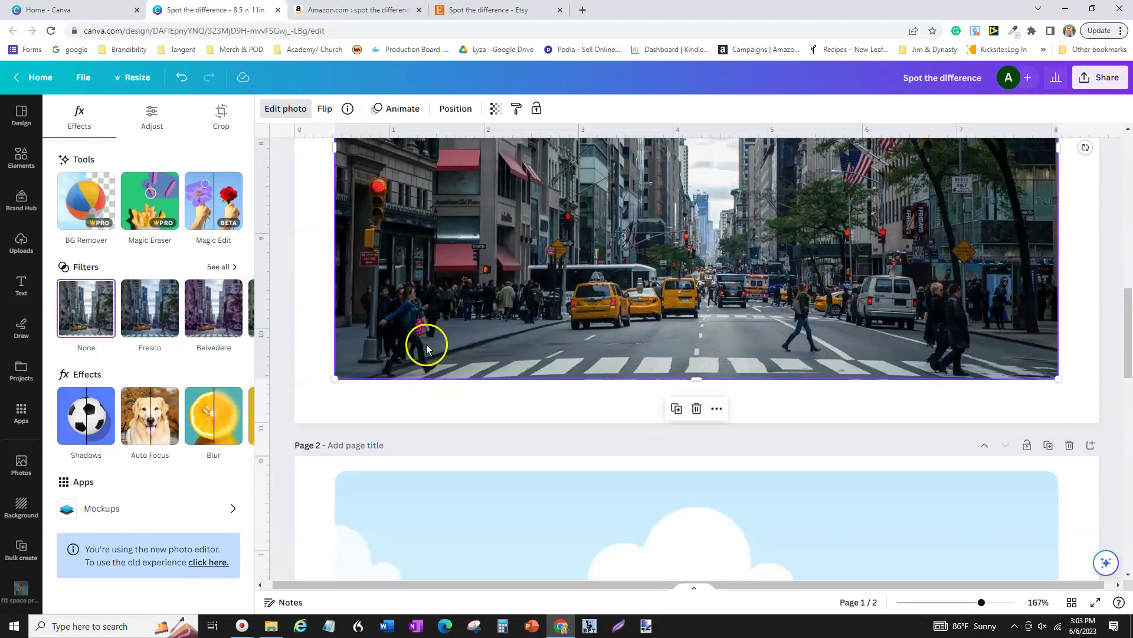
{"action": "left_click_drag", "start_coordinate": [424, 330], "coordinate": [426, 325]}
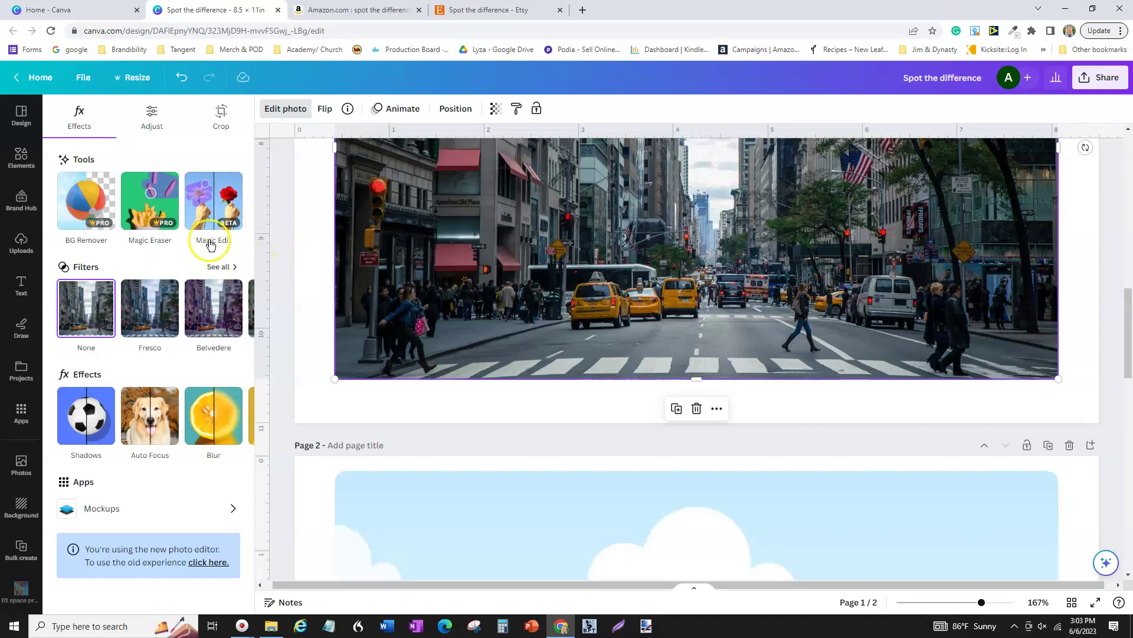
{"action": "left_click", "coordinate": [154, 209]}
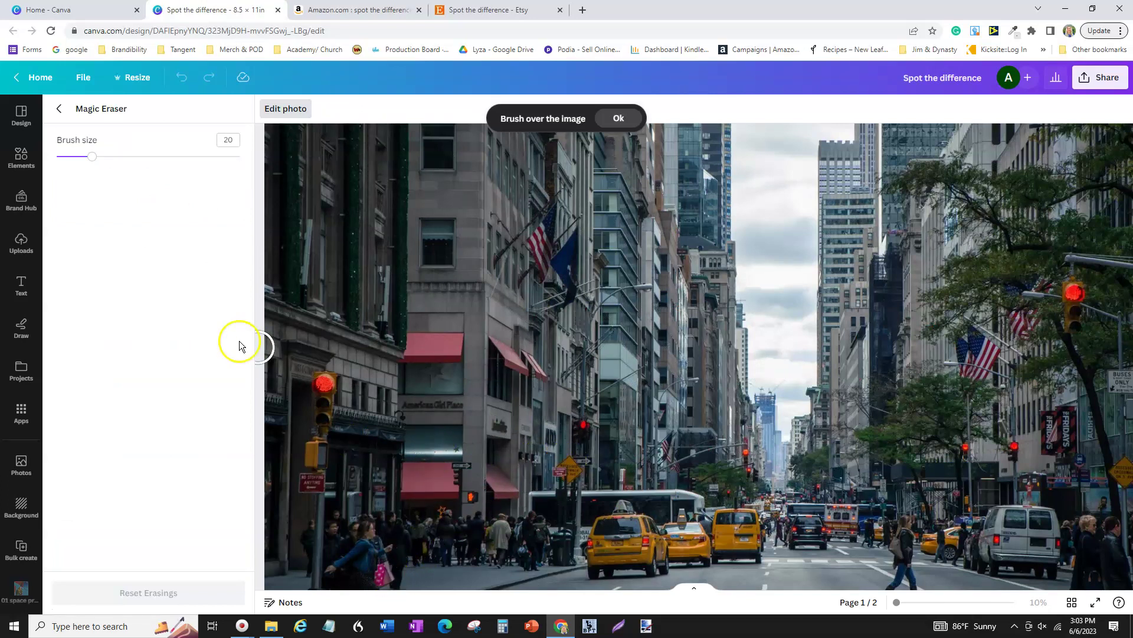
Step: Reduce the brush size to 12 and brush over the woman's pink bag and the walking woman
{"action": "mouse_move", "coordinate": [92, 157]}
{"action": "left_mouse_down"}
{"action": "mouse_move", "coordinate": [61, 157]}
{"action": "mouse_move", "coordinate": [77, 157]}
{"action": "left_mouse_up"}
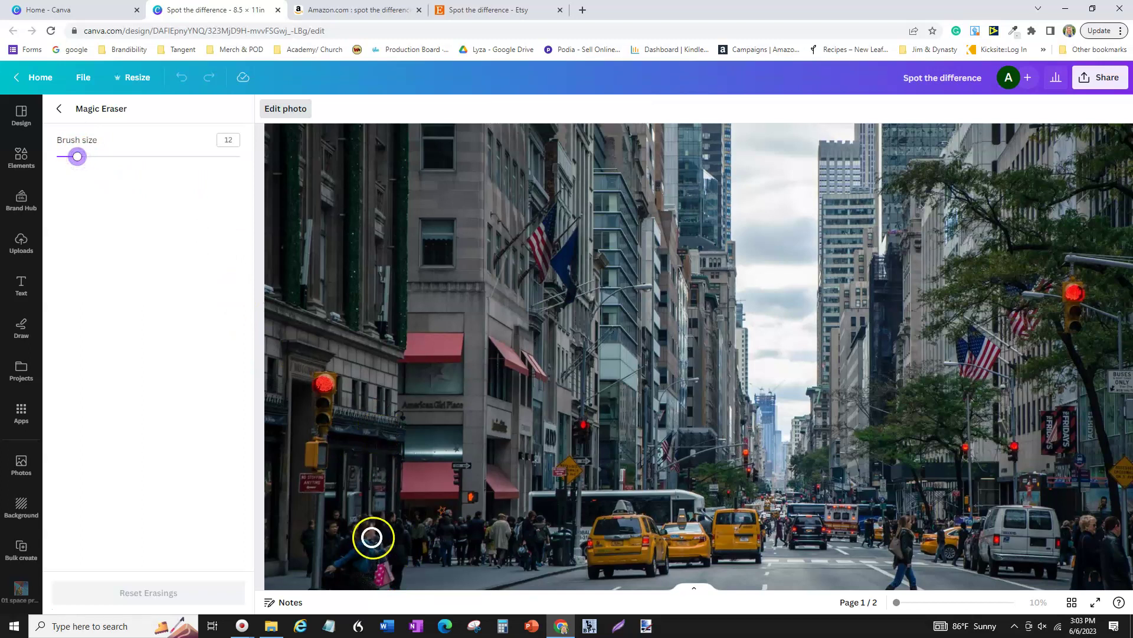
{"action": "left_click", "coordinate": [385, 568]}
{"action": "left_click_drag", "start_coordinate": [384, 571], "coordinate": [385, 578]}
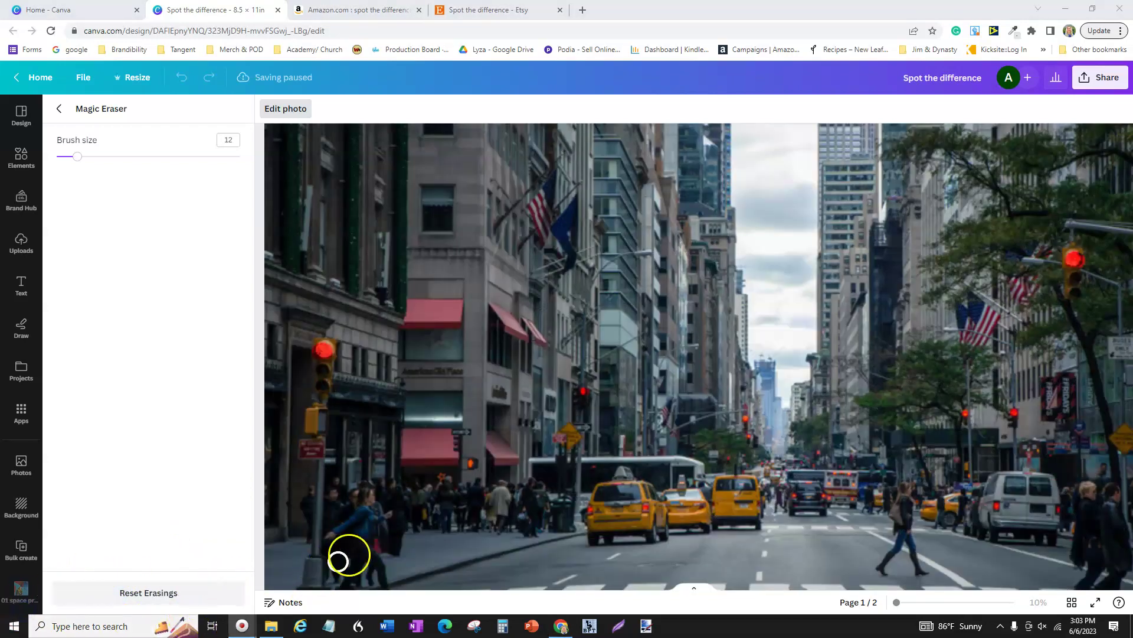
{"action": "mouse_move", "coordinate": [377, 540]}
{"action": "left_mouse_down"}
{"action": "mouse_move", "coordinate": [374, 574]}
{"action": "mouse_move", "coordinate": [375, 540]}
{"action": "left_mouse_up"}
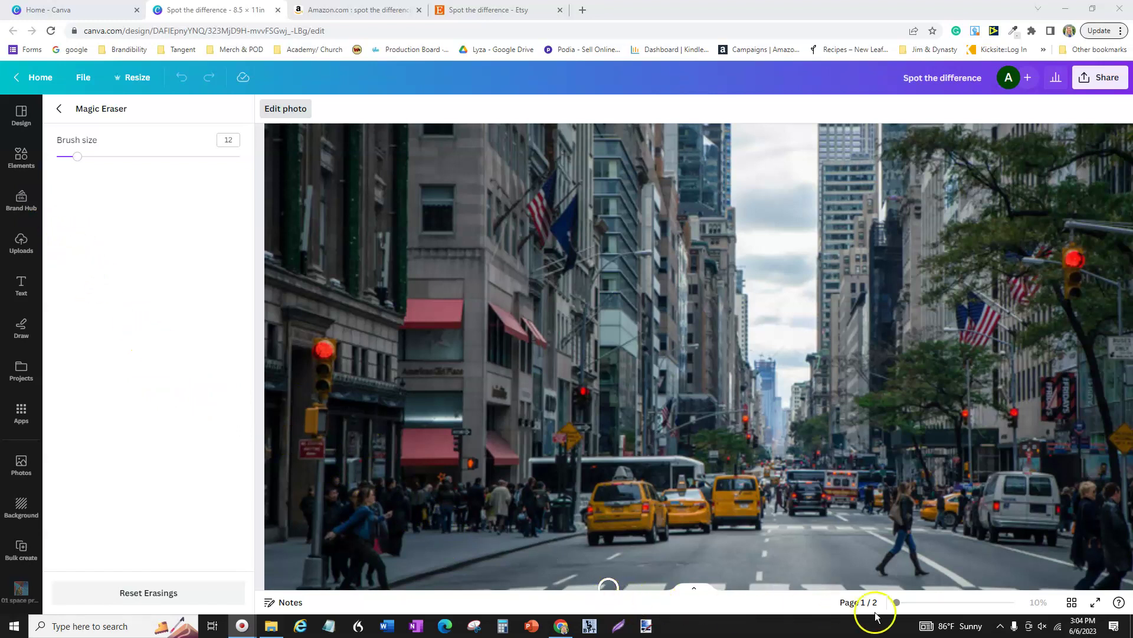
{"action": "left_click", "coordinate": [894, 603]}
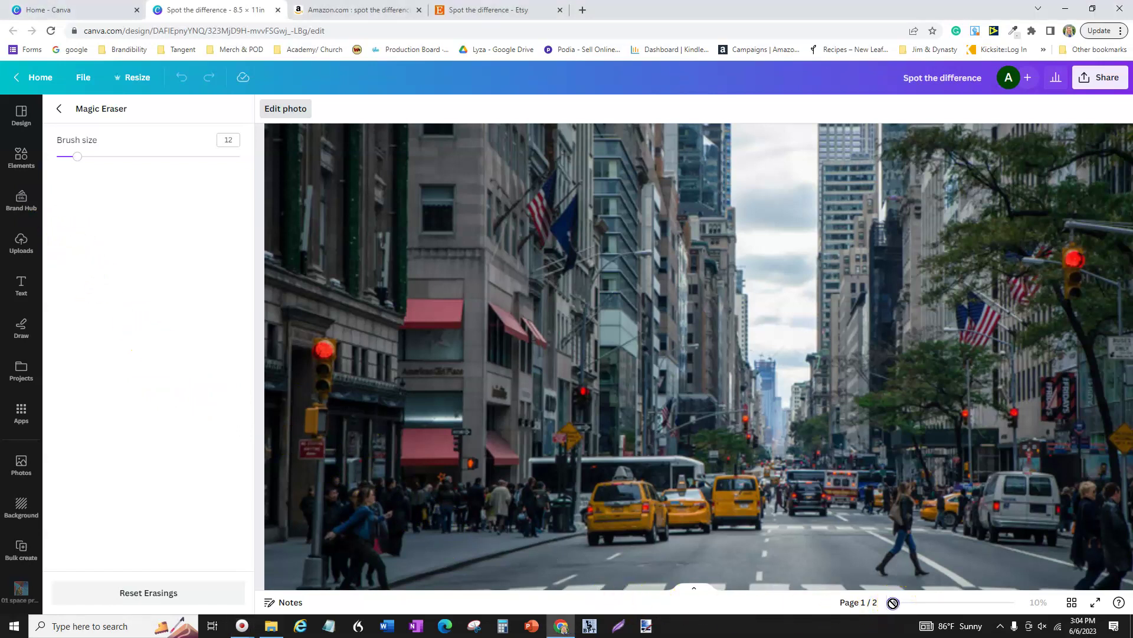
{"action": "left_click", "coordinate": [608, 350]}
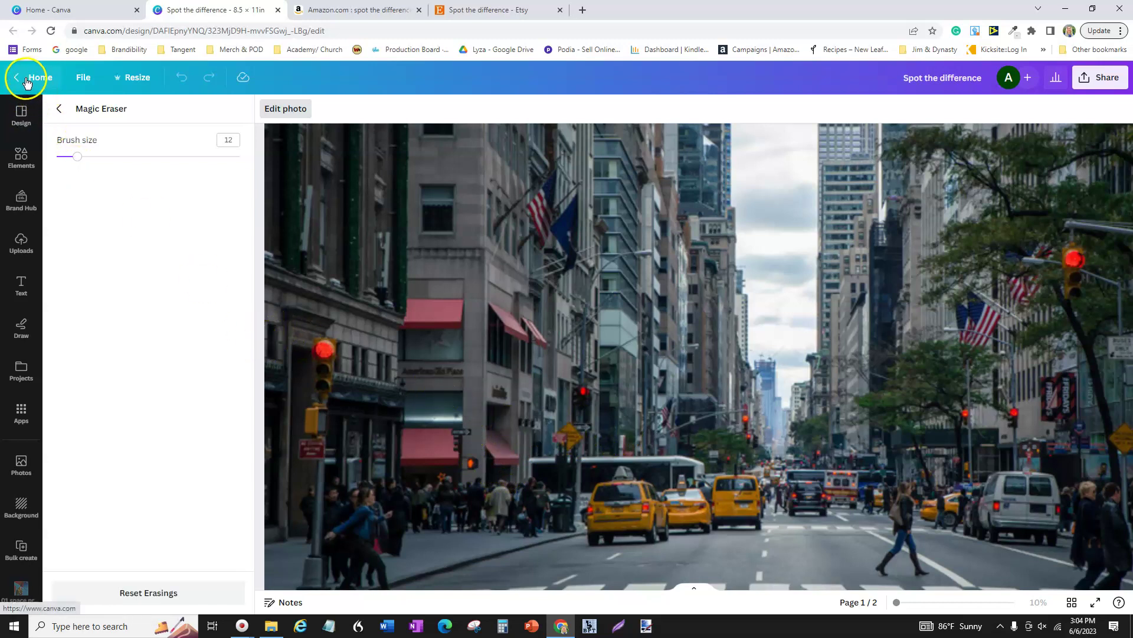
Step: Close the Magic Eraser, zoom out to see the whole pages, and deselect the photo
{"action": "left_click", "coordinate": [63, 110]}
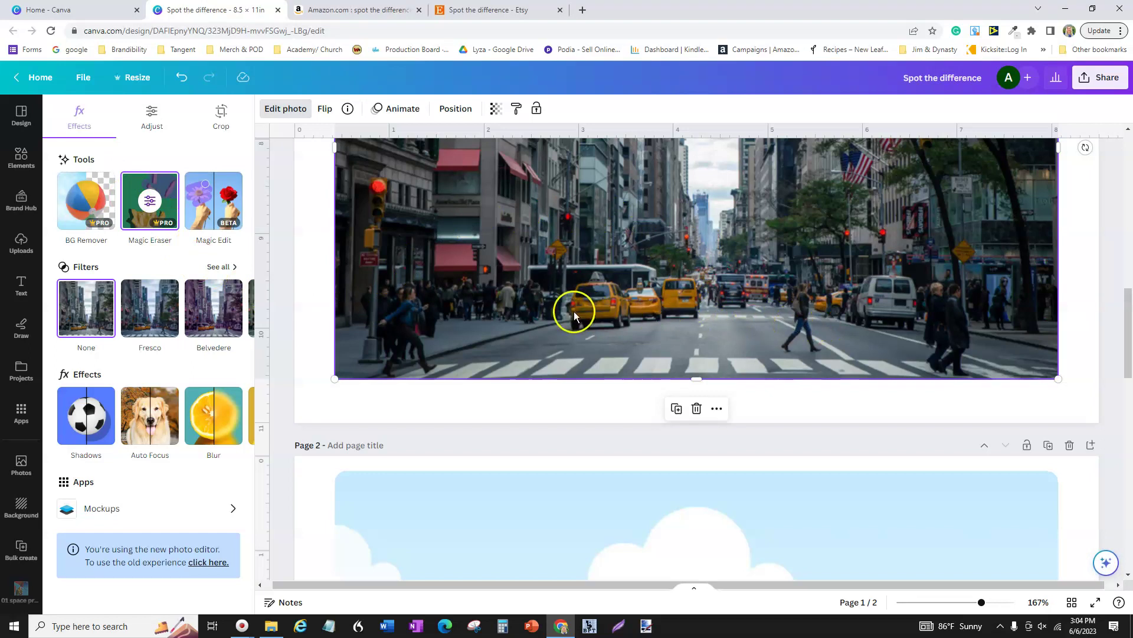
{"action": "scroll", "coordinate": [565, 317], "scroll_direction": "up", "scroll_amount": 2}
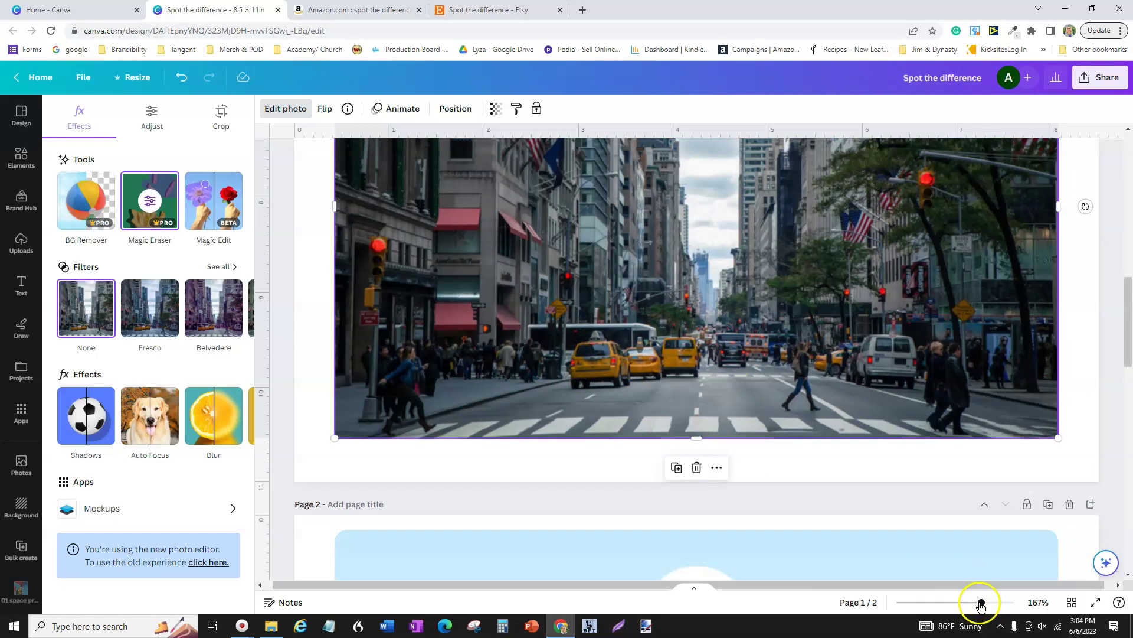
{"action": "left_click_drag", "start_coordinate": [981, 602], "coordinate": [955, 602]}
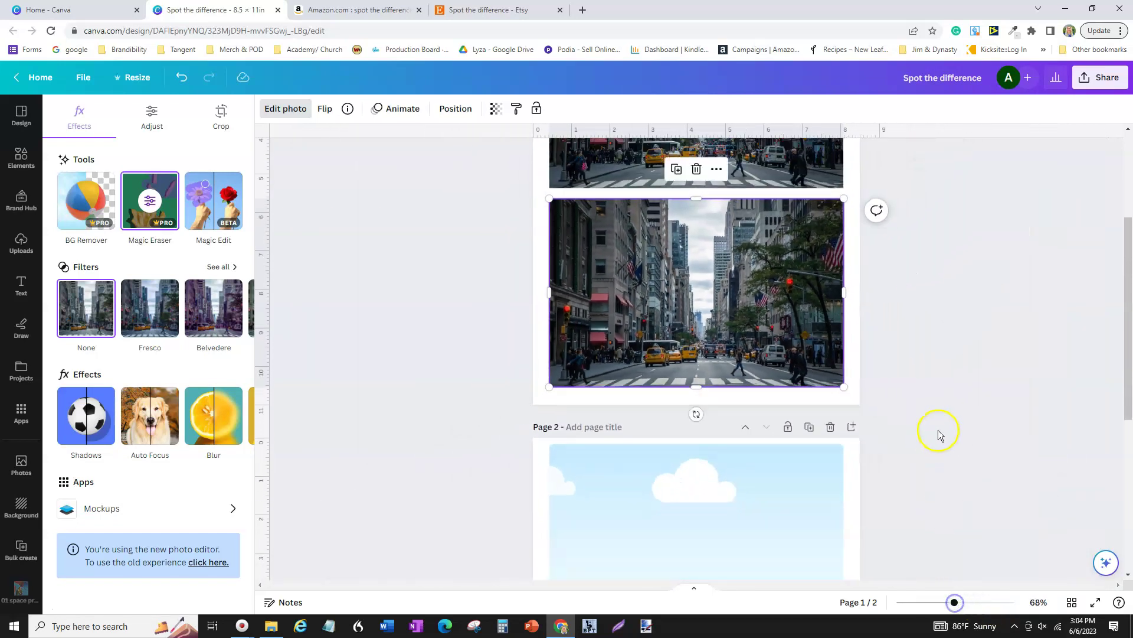
{"action": "scroll", "coordinate": [842, 412], "scroll_direction": "up", "scroll_amount": 3}
{"action": "left_click", "coordinate": [848, 304]}
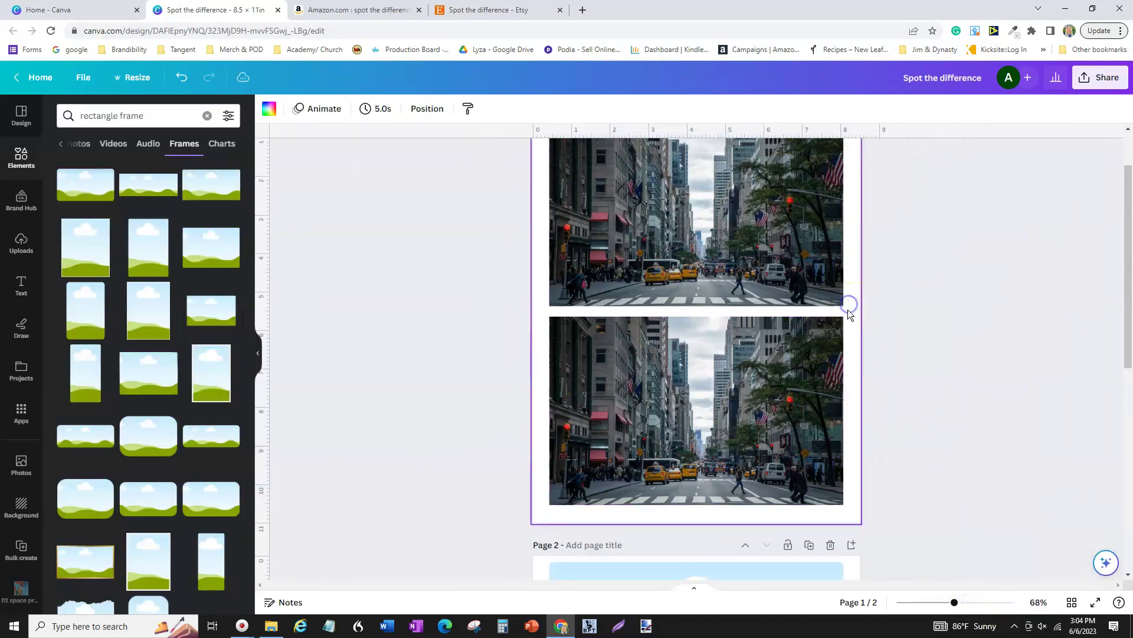
{"action": "scroll", "coordinate": [832, 295], "scroll_direction": "up", "scroll_amount": 2}
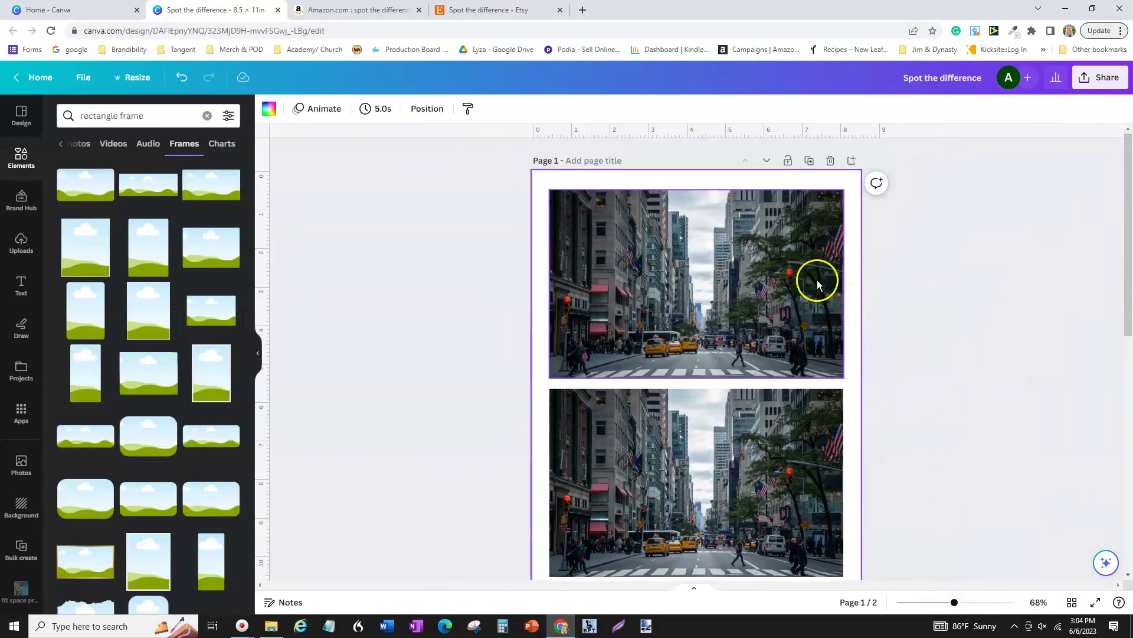
Step: Duplicate page 1, delete the top photo on the copy, and move the other photo to the top
{"action": "left_click", "coordinate": [810, 162]}
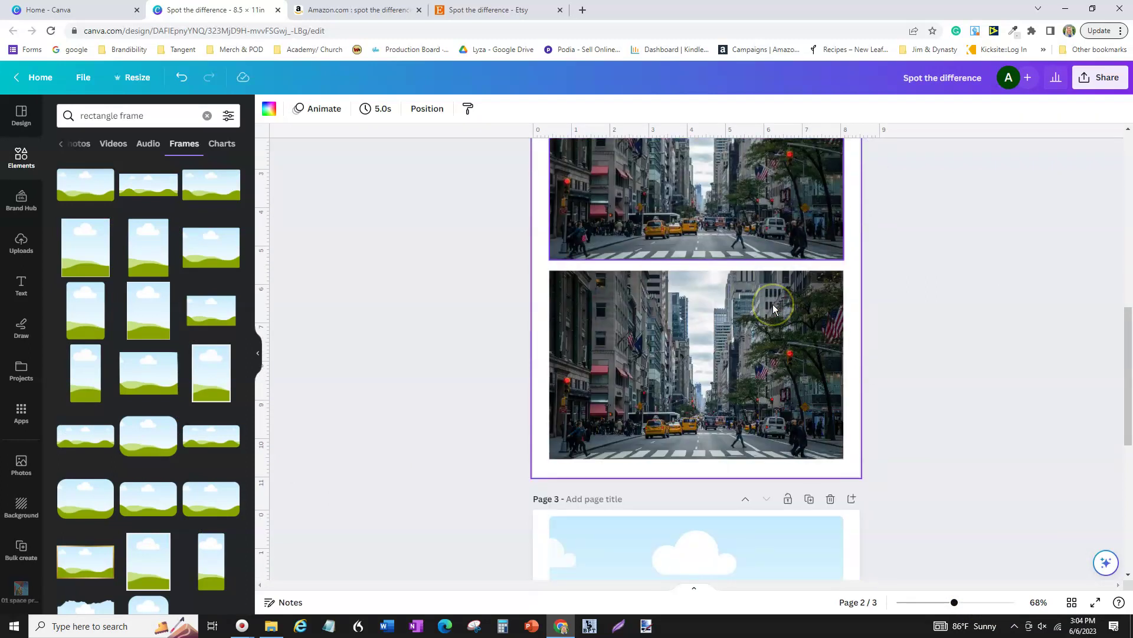
{"action": "scroll", "coordinate": [773, 304], "scroll_direction": "up", "scroll_amount": 3}
{"action": "left_click", "coordinate": [747, 256]}
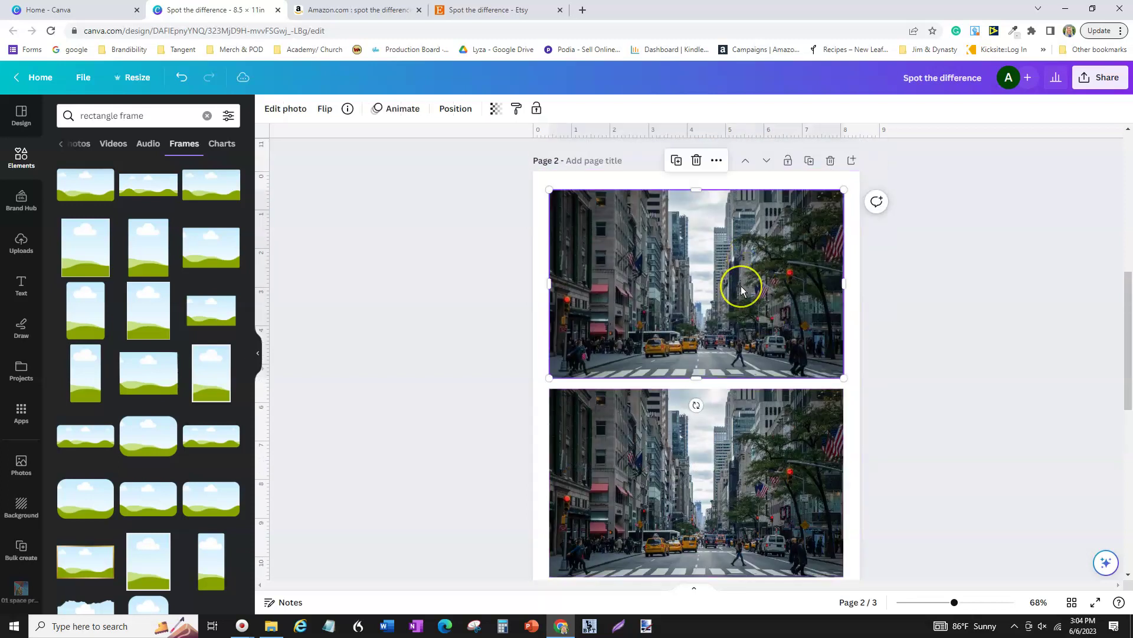
{"action": "key", "text": "Delete"}
{"action": "scroll", "coordinate": [738, 292], "scroll_direction": "up", "scroll_amount": 3}
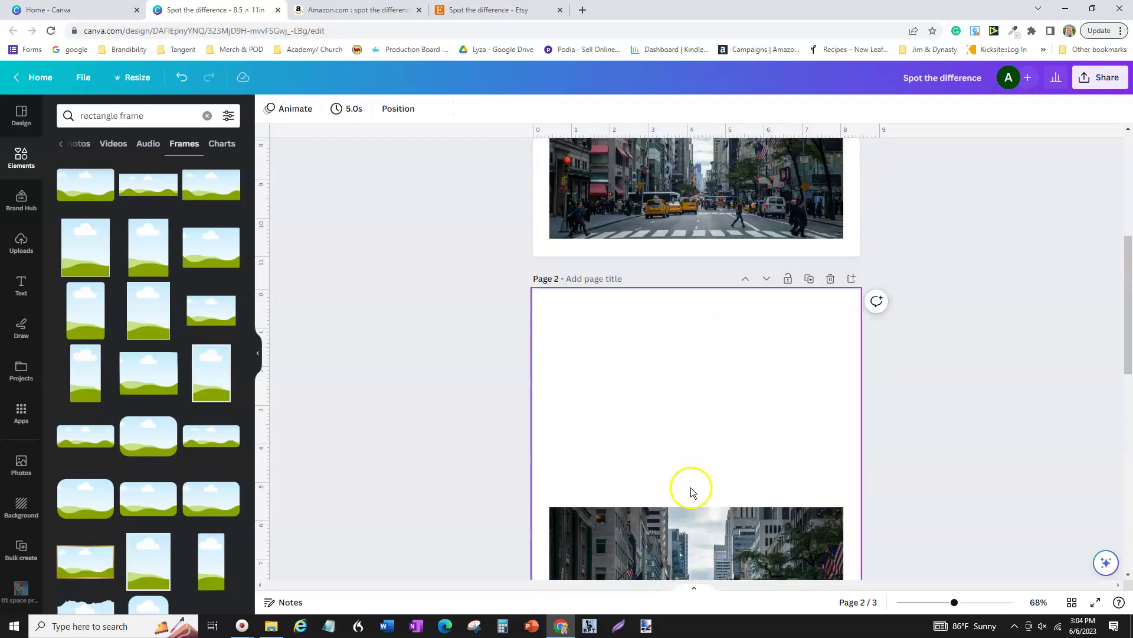
{"action": "scroll", "coordinate": [688, 486], "scroll_direction": "down", "scroll_amount": 3}
{"action": "left_click_drag", "start_coordinate": [693, 477], "coordinate": [689, 270]}
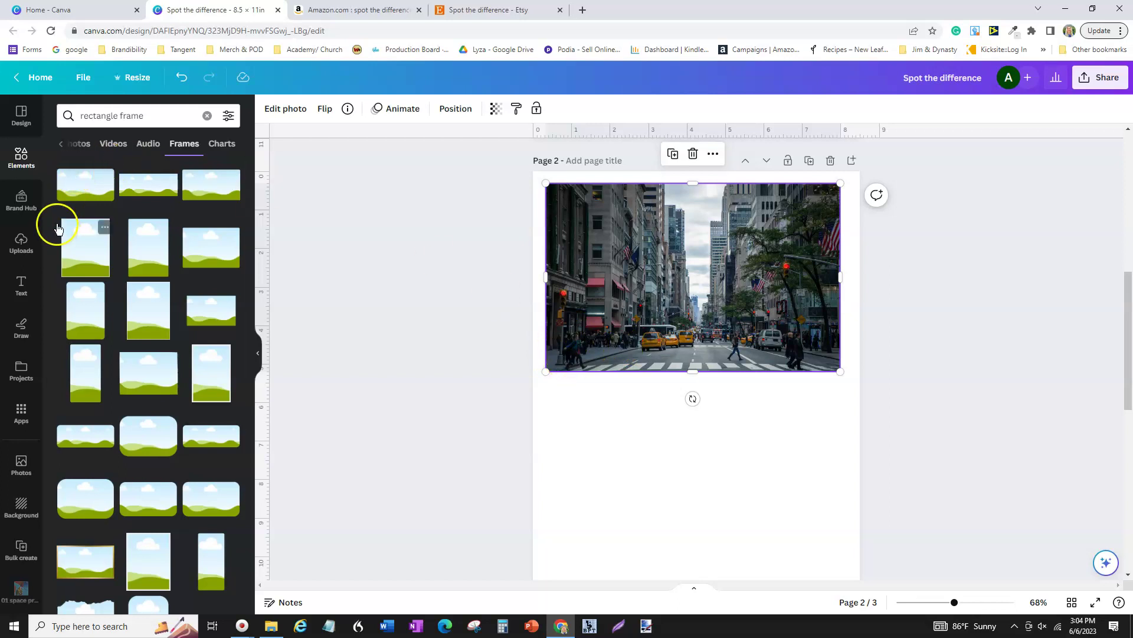
Step: Search elements for 'circle', add a plain circle shape, then delete the unwanted grey circle
{"action": "left_click", "coordinate": [152, 114]}
{"action": "left_click_drag", "start_coordinate": [152, 114], "coordinate": [88, 113]}
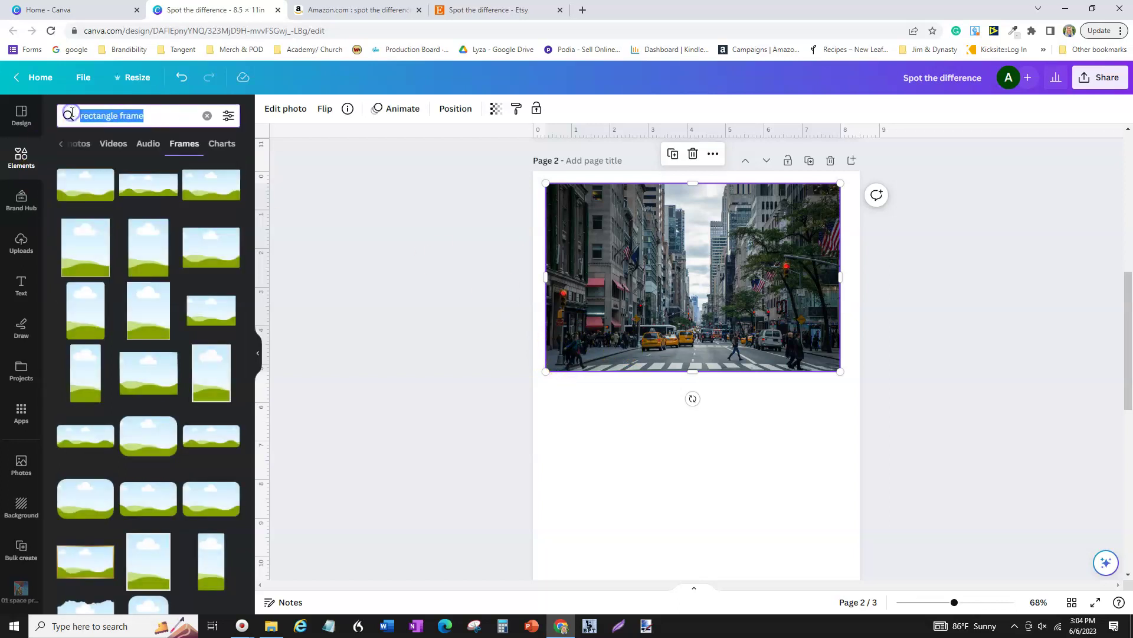
{"action": "type", "text": "circle"}
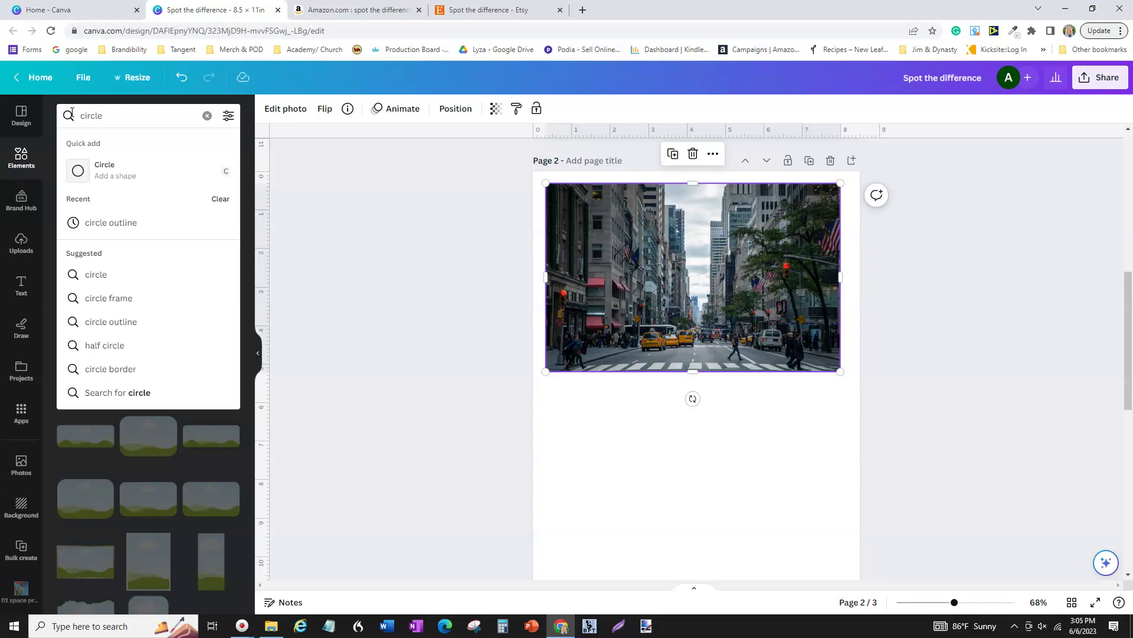
{"action": "left_click", "coordinate": [125, 174]}
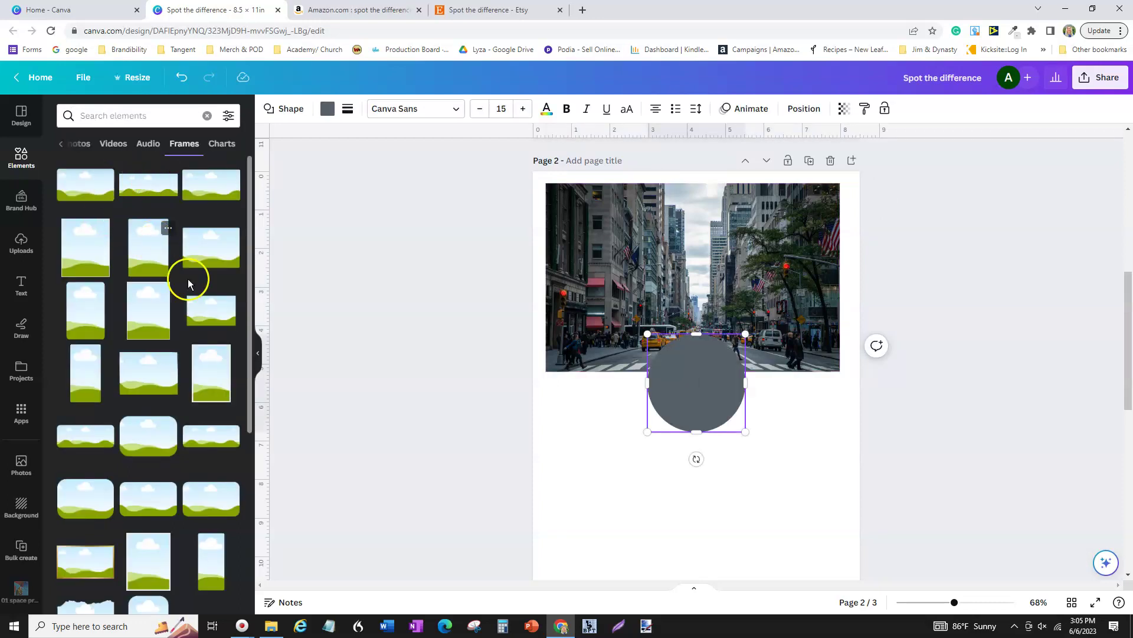
{"action": "left_click", "coordinate": [684, 398]}
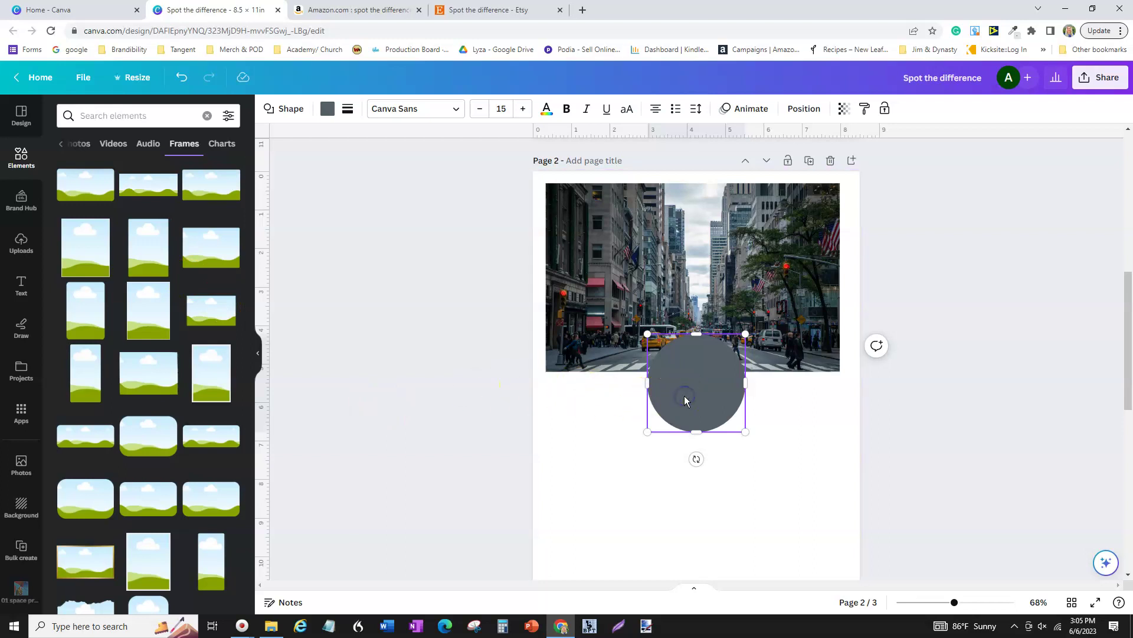
{"action": "left_click", "coordinate": [625, 440]}
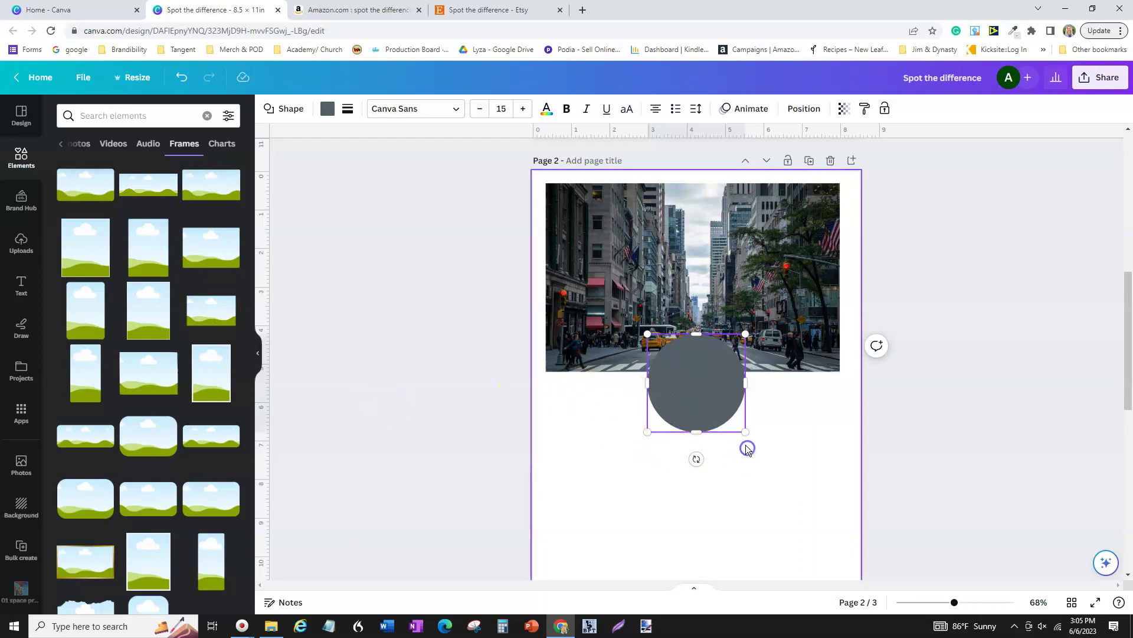
{"action": "key", "text": "Delete"}
{"action": "left_click", "coordinate": [671, 392]}
{"action": "left_click", "coordinate": [302, 220]}
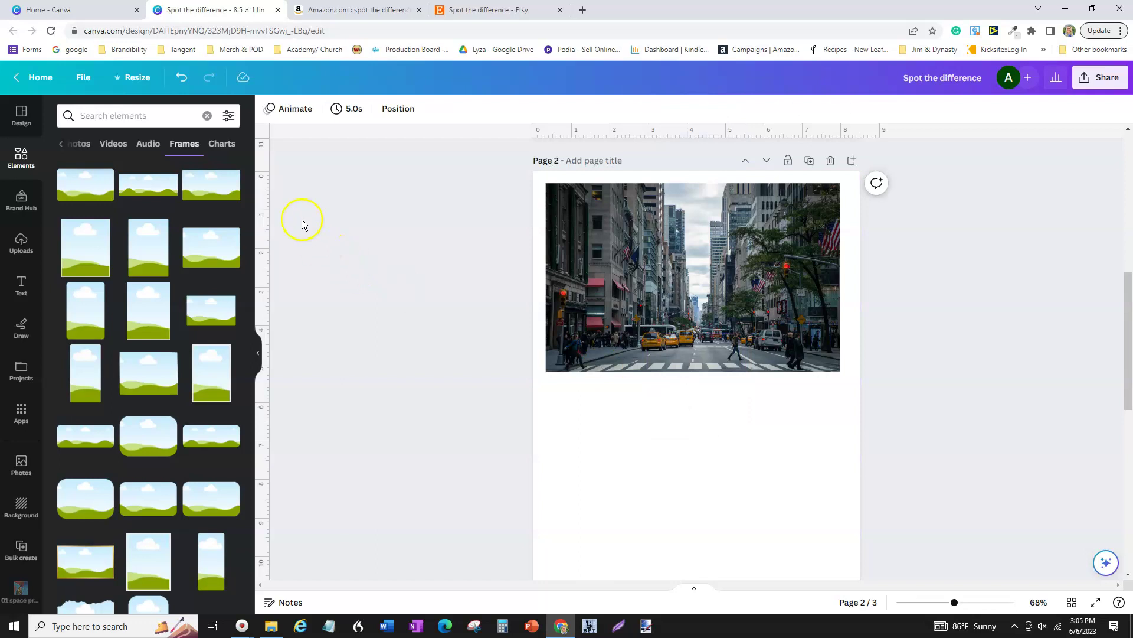
Step: Search 'circle' again and add the black circle outline graphic to page 2
{"action": "left_click", "coordinate": [151, 118]}
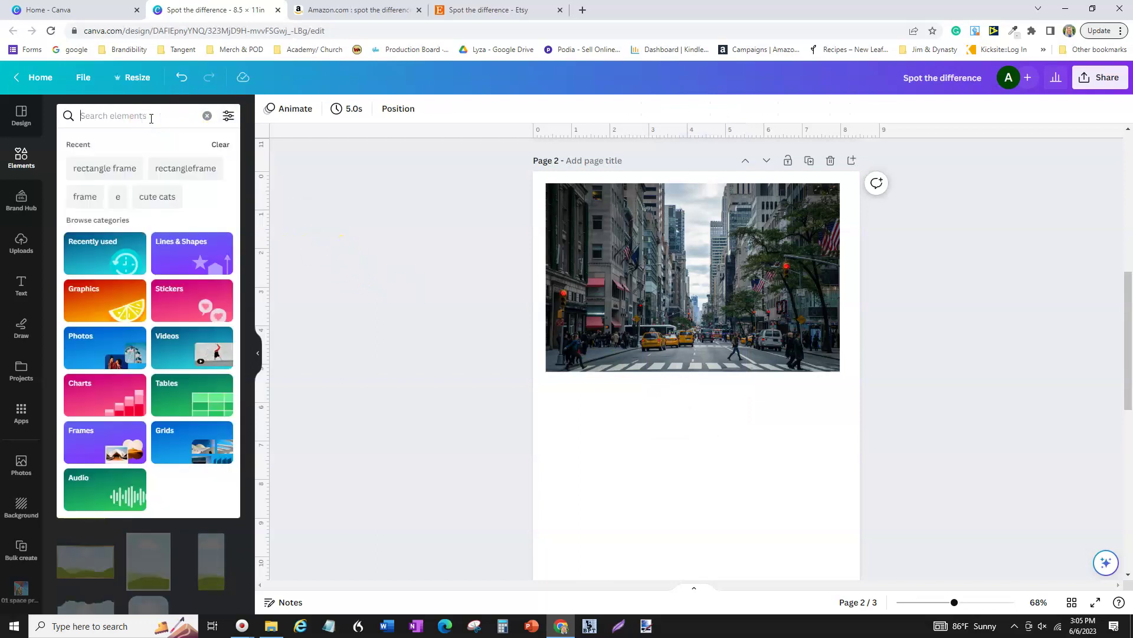
{"action": "type", "text": "circl"}
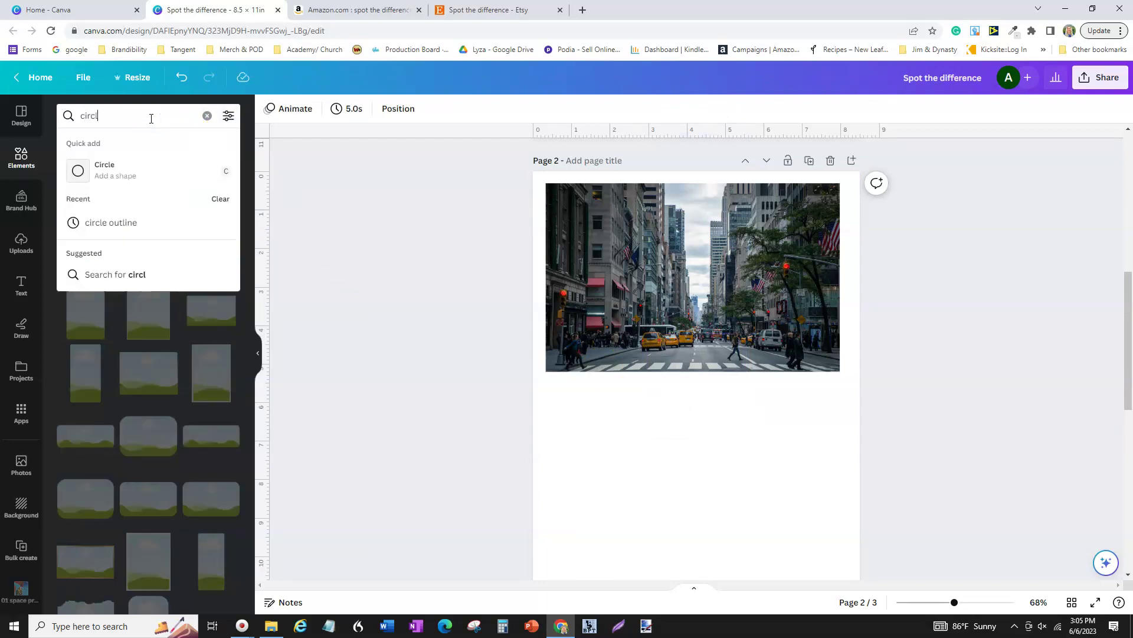
{"action": "type", "text": "e"}
{"action": "left_click", "coordinate": [135, 222]}
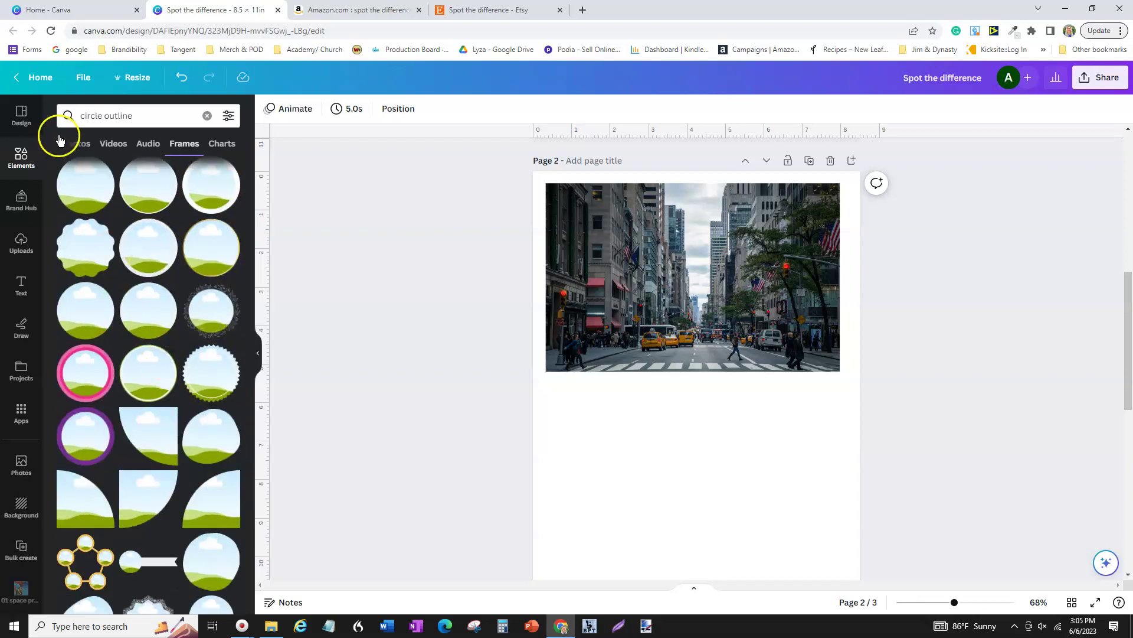
{"action": "left_click", "coordinate": [59, 140]}
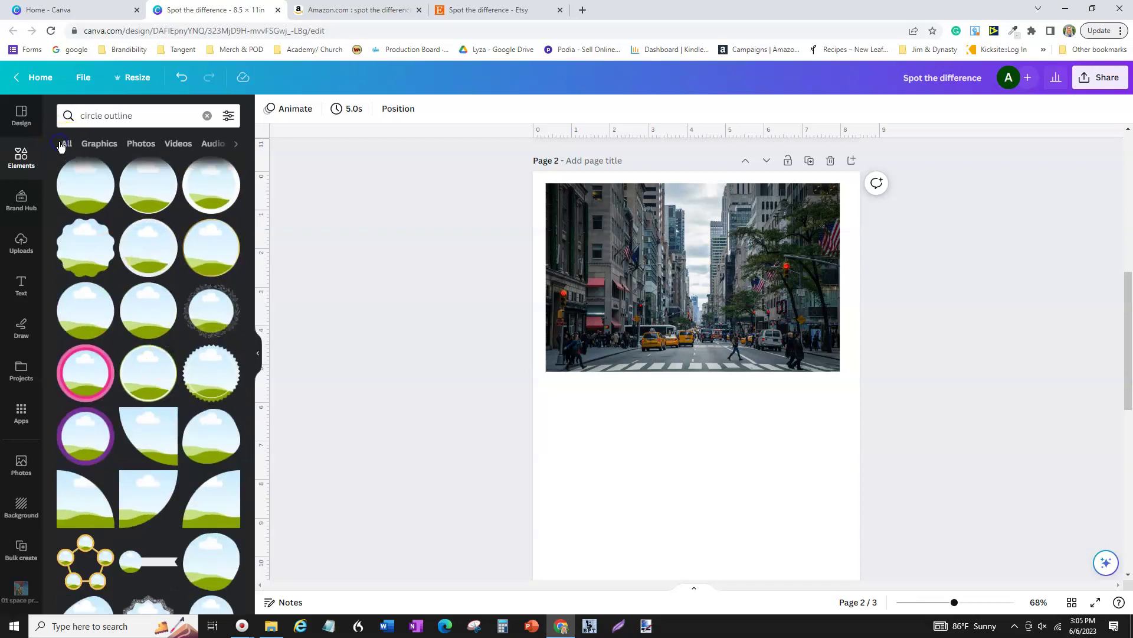
{"action": "left_click", "coordinate": [207, 117]}
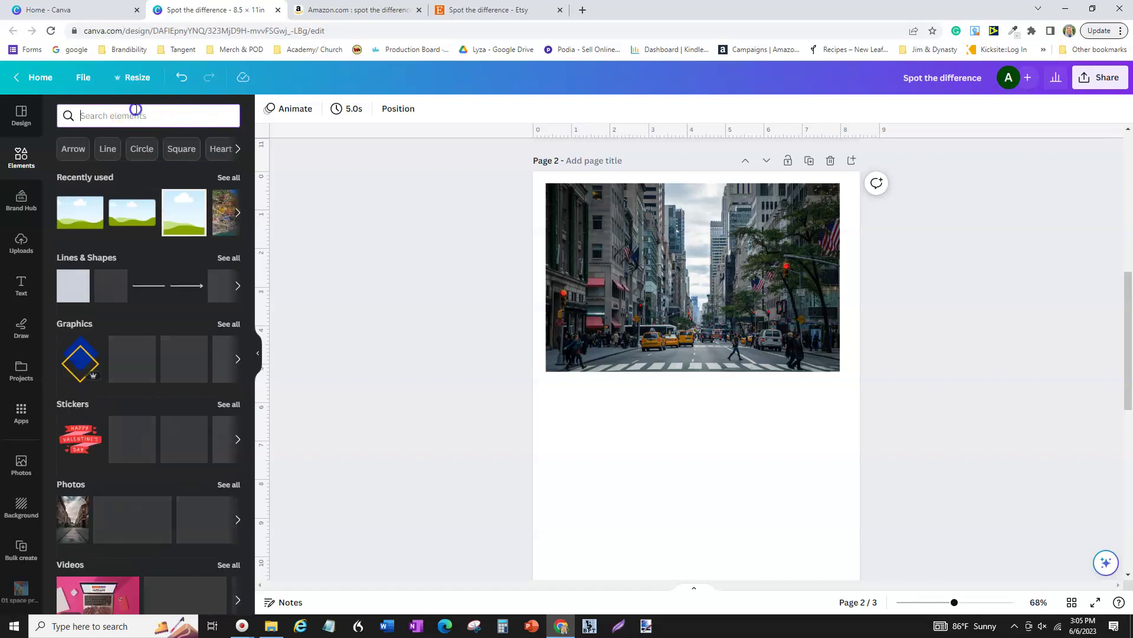
{"action": "left_click", "coordinate": [147, 148]}
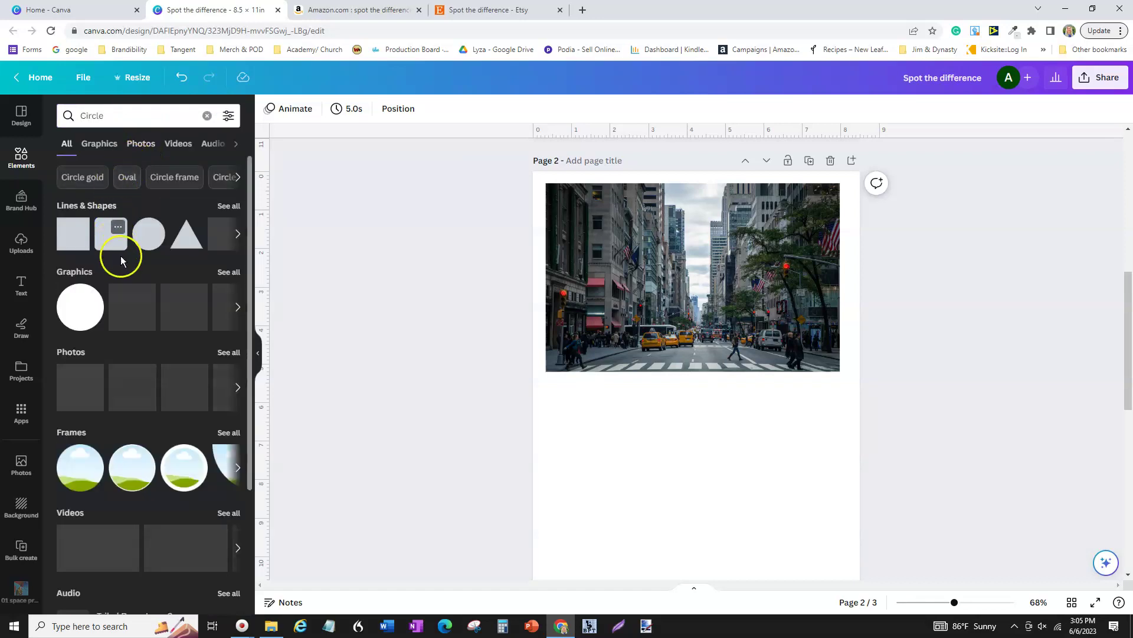
{"action": "left_click", "coordinate": [135, 308]}
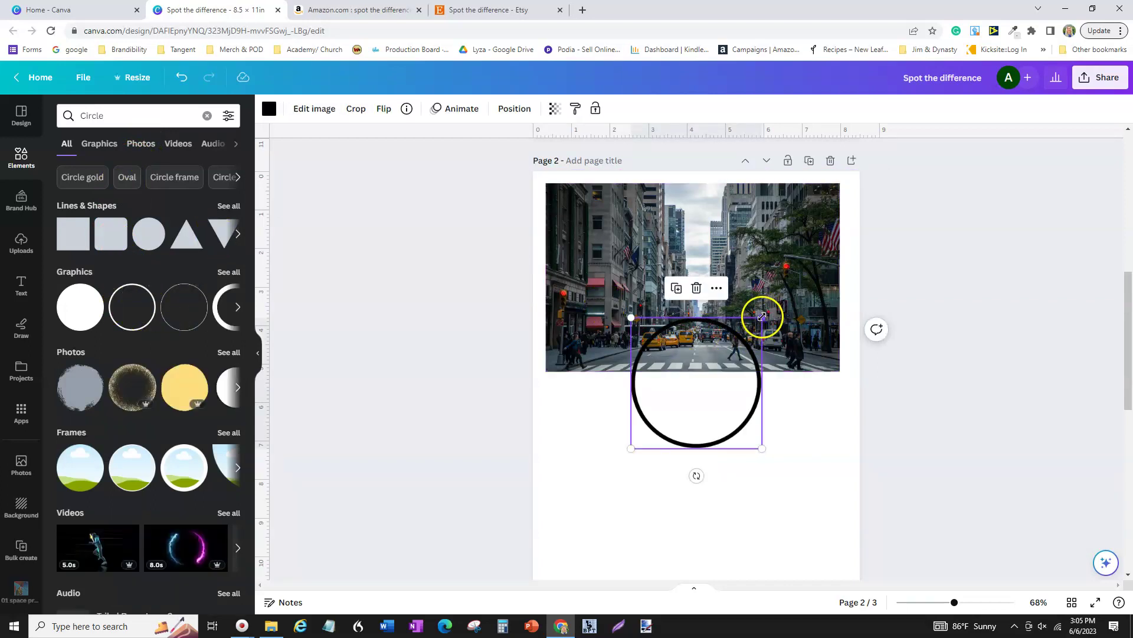
Step: Shrink the circle to 1.2 by 1.2, make its outline red, and place it on the photo's bottom-left
{"action": "left_click_drag", "start_coordinate": [762, 318], "coordinate": [663, 417]}
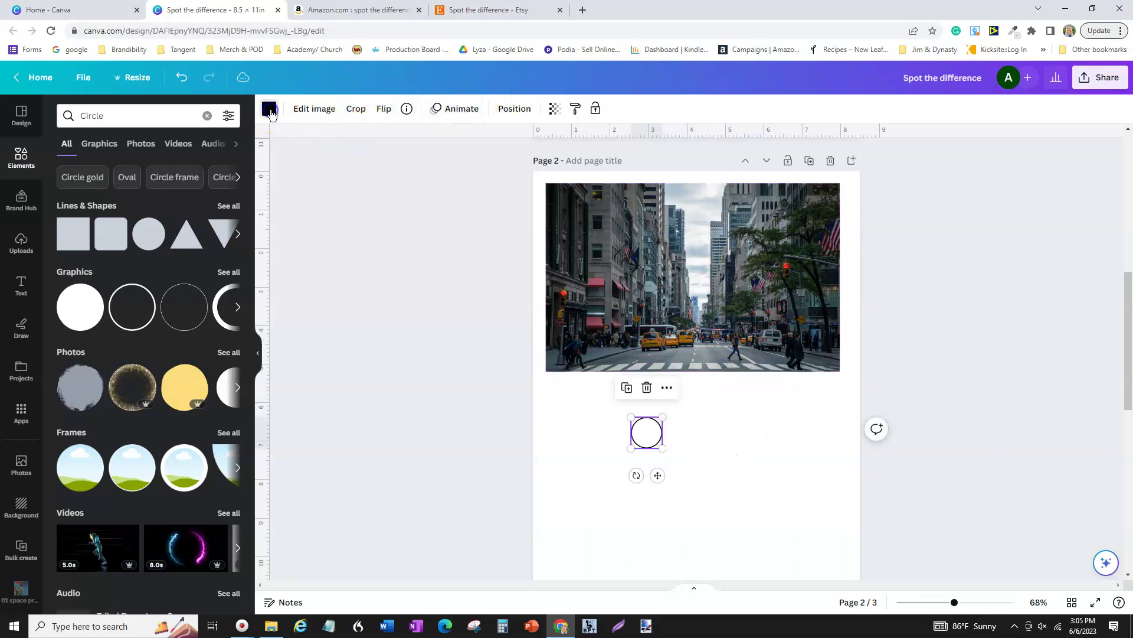
{"action": "left_click", "coordinate": [269, 110]}
{"action": "left_click", "coordinate": [74, 425]}
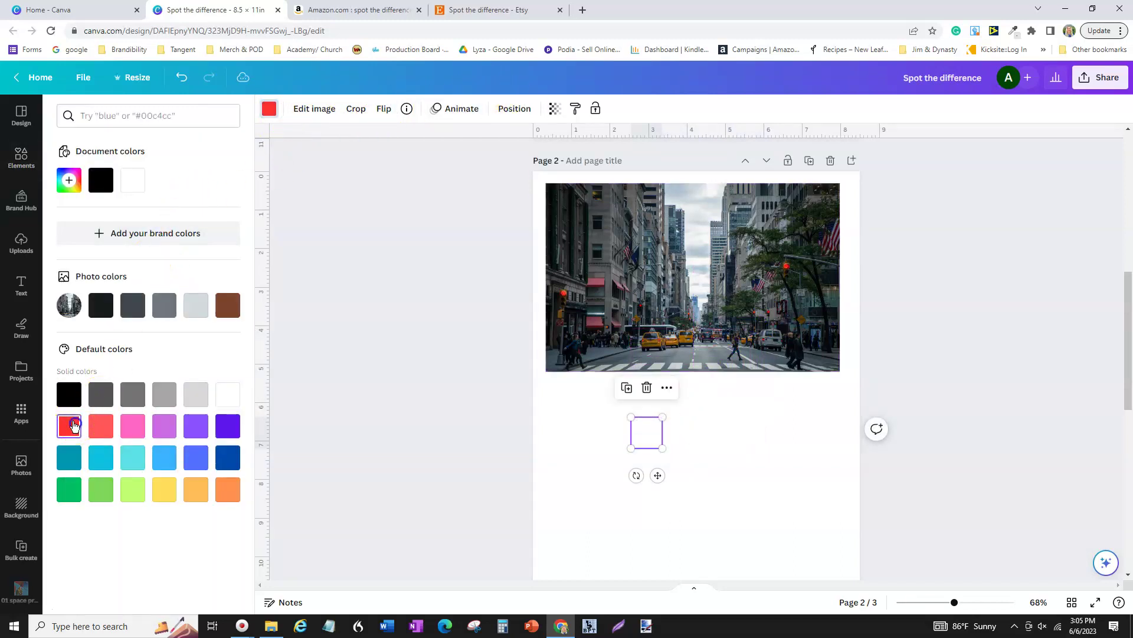
{"action": "left_click_drag", "start_coordinate": [647, 432], "coordinate": [590, 382]}
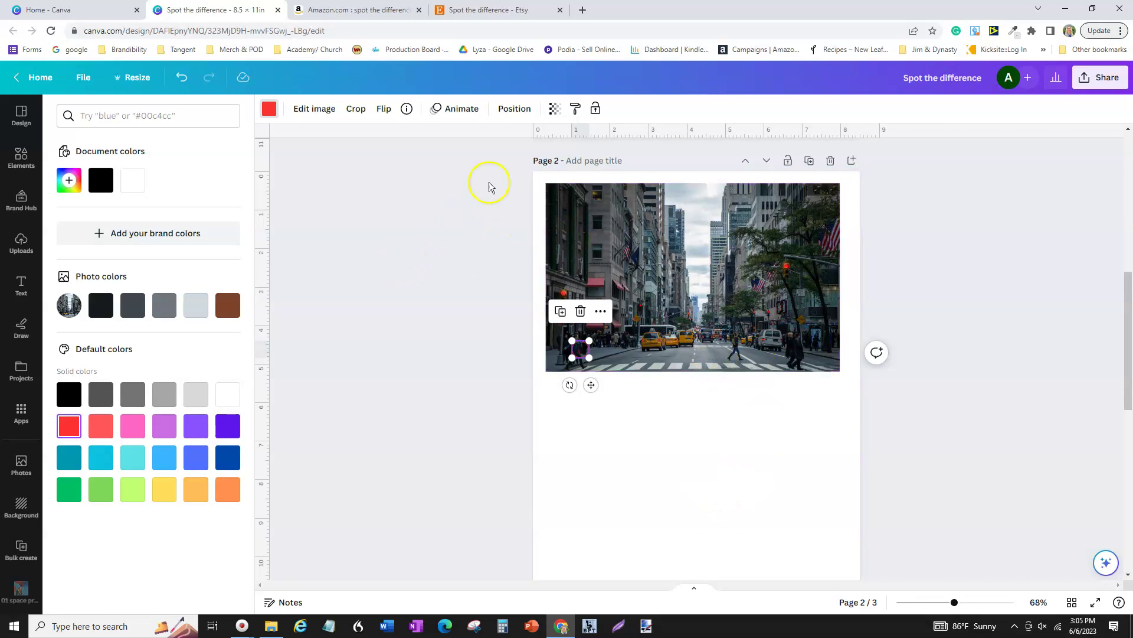
{"action": "key", "text": "Escape"}
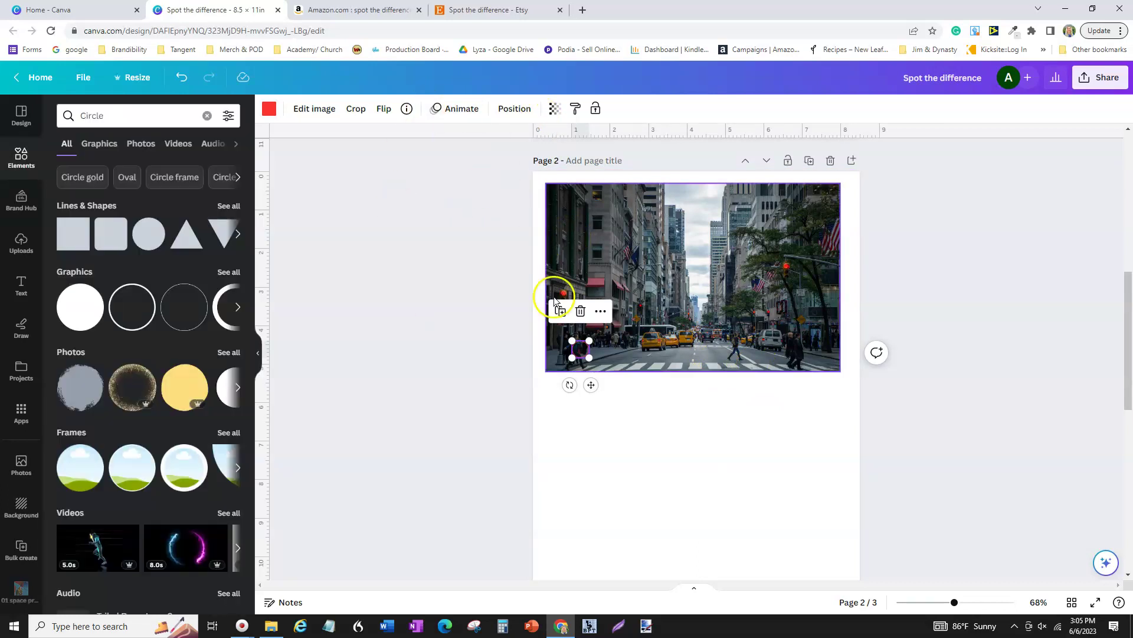
{"action": "left_click", "coordinate": [859, 295]}
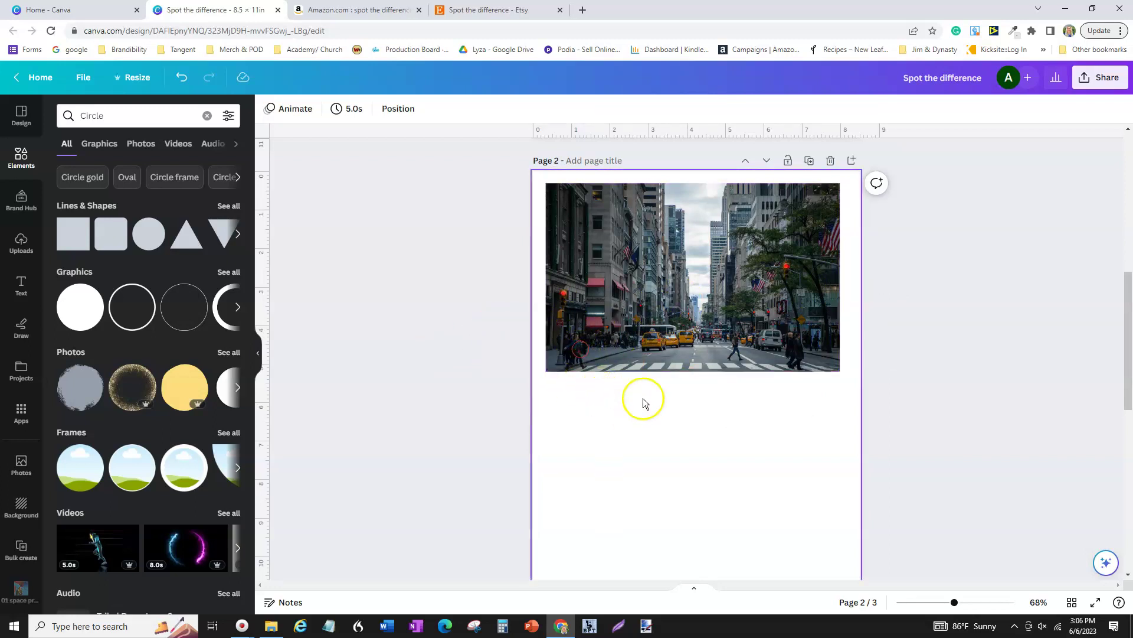
Step: Select the street photo and red circle together, then scroll up to Page 1 and down to Page 3
{"action": "left_click", "coordinate": [627, 186]}
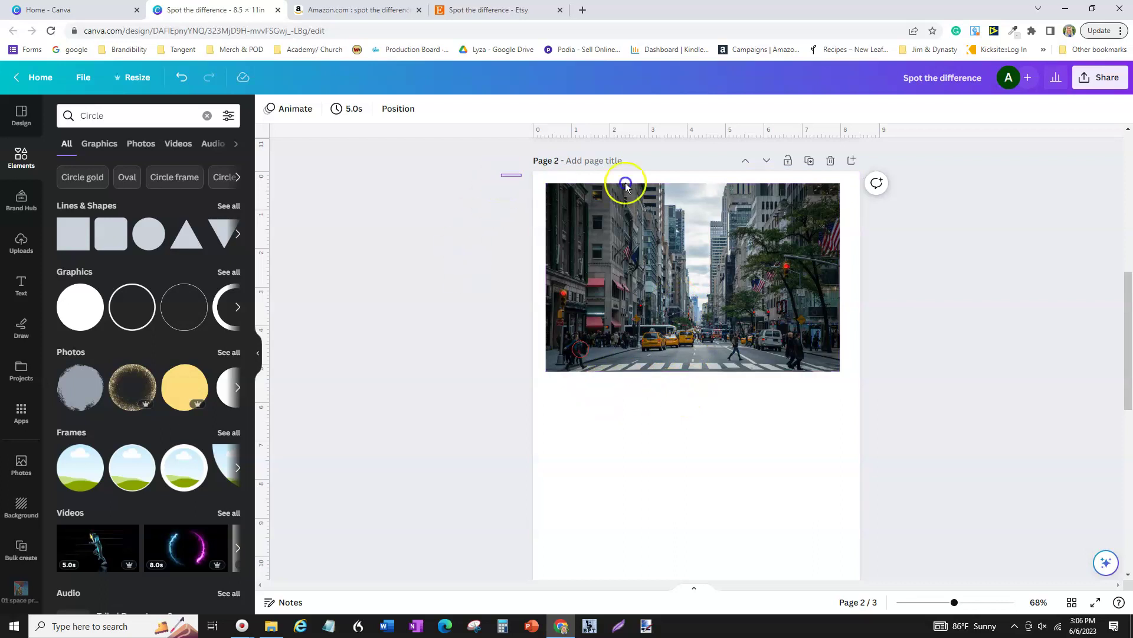
{"action": "left_click_drag", "start_coordinate": [627, 187], "coordinate": [756, 369]}
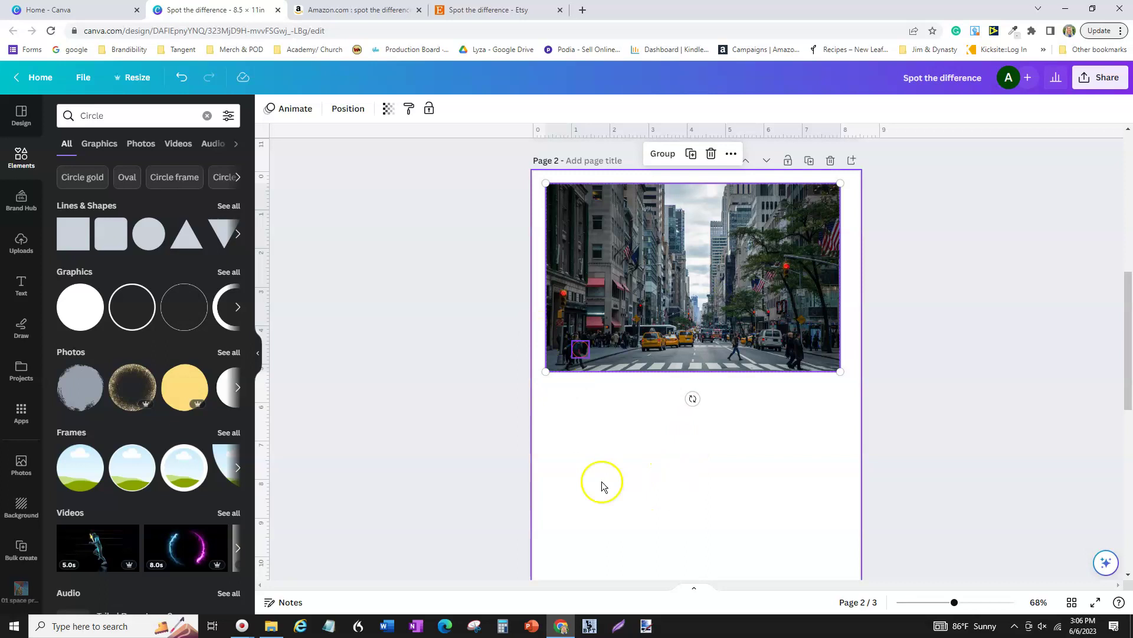
{"action": "scroll", "coordinate": [719, 550], "scroll_direction": "up", "scroll_amount": 1}
{"action": "scroll", "coordinate": [718, 548], "scroll_direction": "up", "scroll_amount": 7}
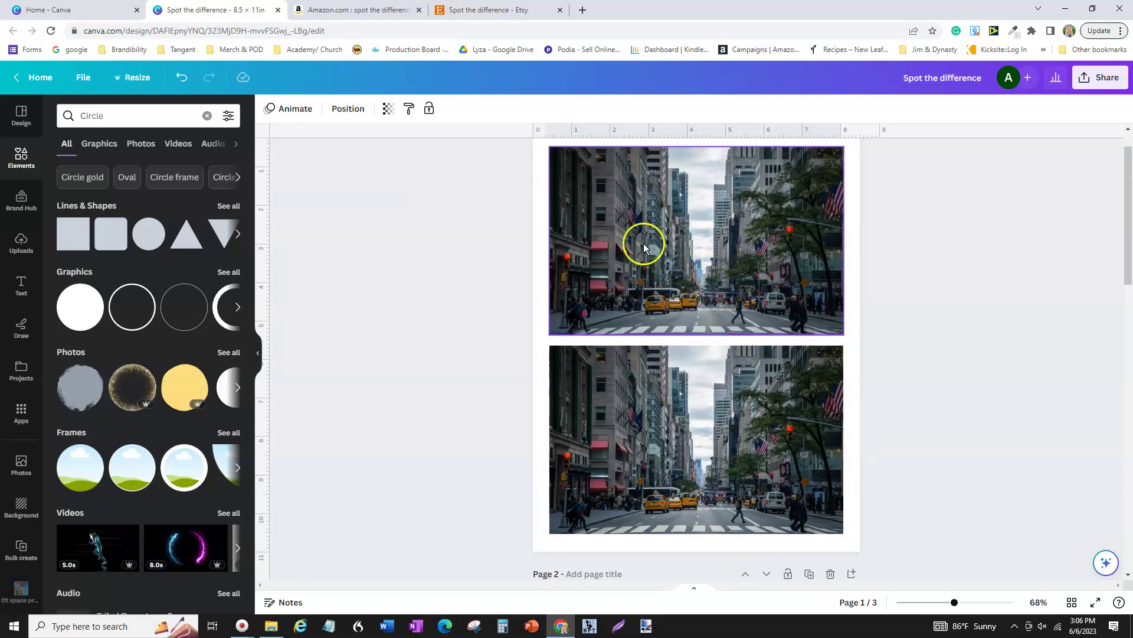
{"action": "scroll", "coordinate": [677, 509], "scroll_direction": "down", "scroll_amount": 6}
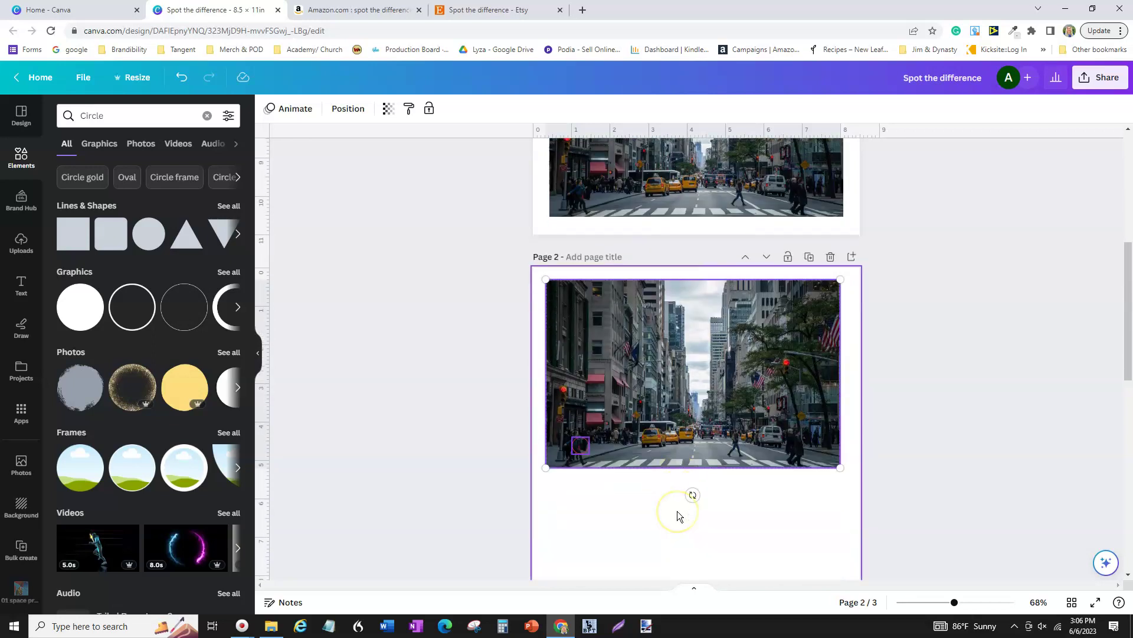
{"action": "scroll", "coordinate": [678, 512], "scroll_direction": "down", "scroll_amount": 1}
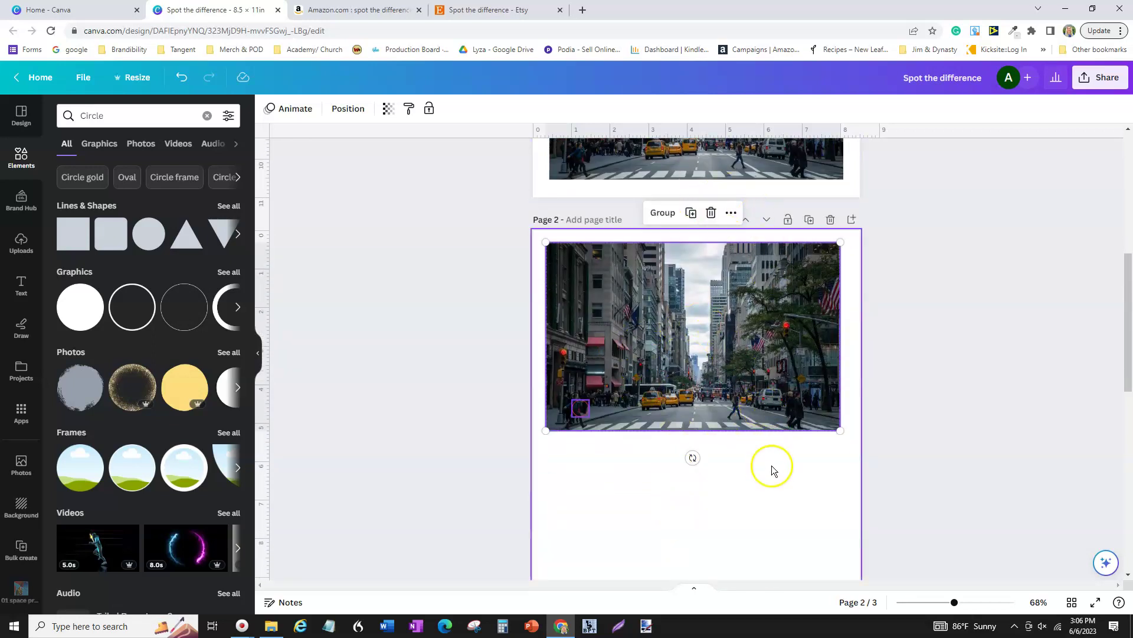
Step: Move the sky-and-hills frame page up one position, ahead of the street photo page
{"action": "scroll", "coordinate": [767, 472], "scroll_direction": "down", "scroll_amount": 8}
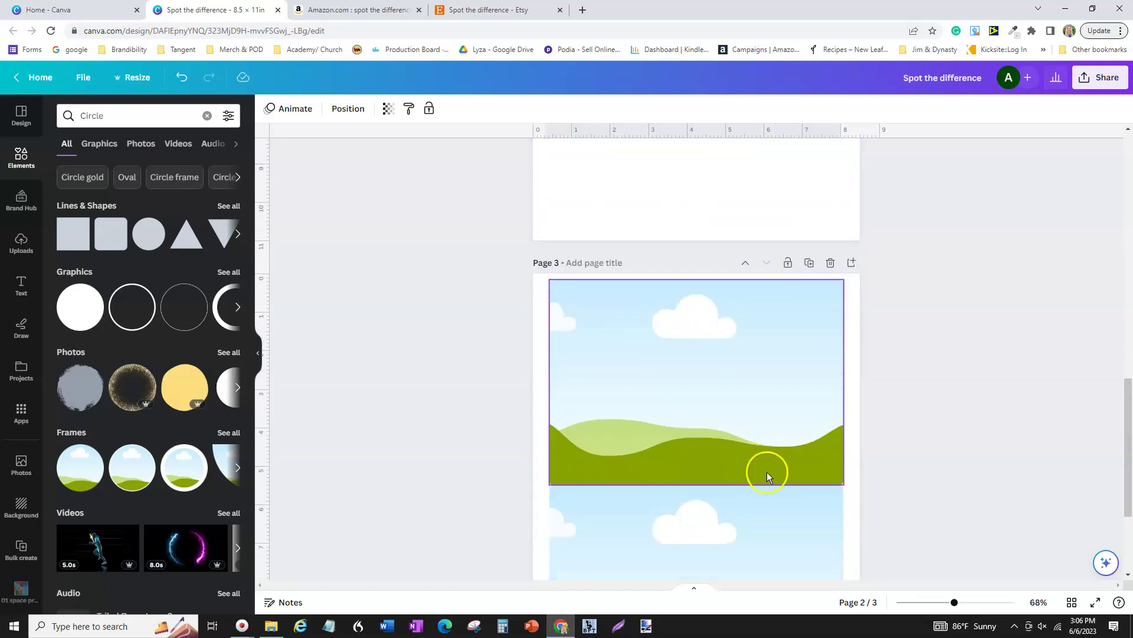
{"action": "left_click", "coordinate": [746, 265]}
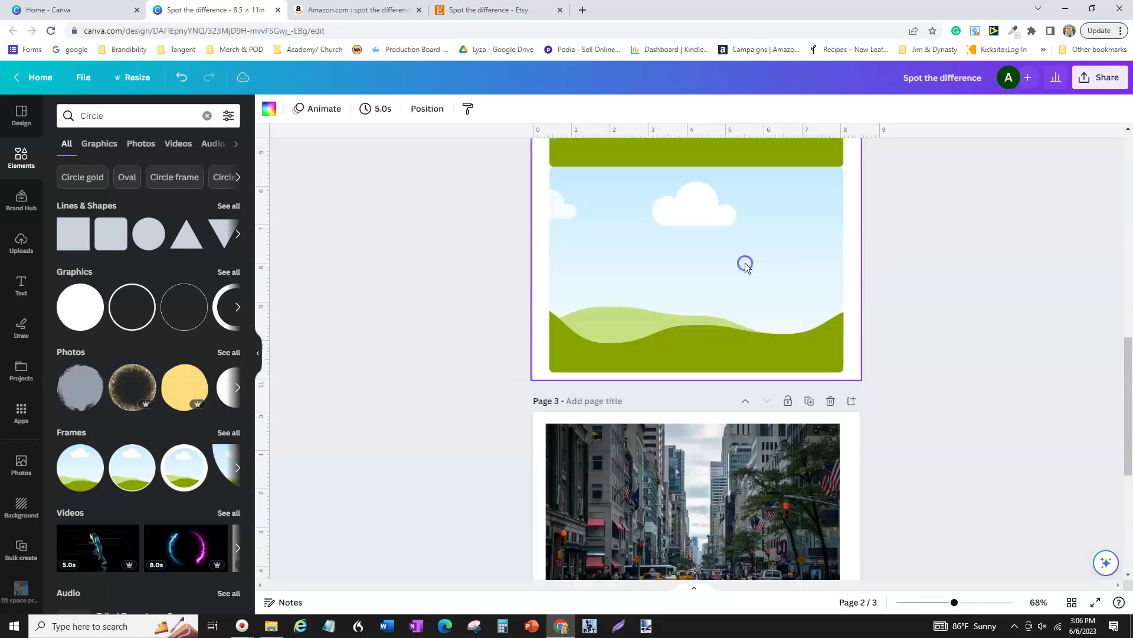
{"action": "scroll", "coordinate": [777, 403], "scroll_direction": "down", "scroll_amount": 2}
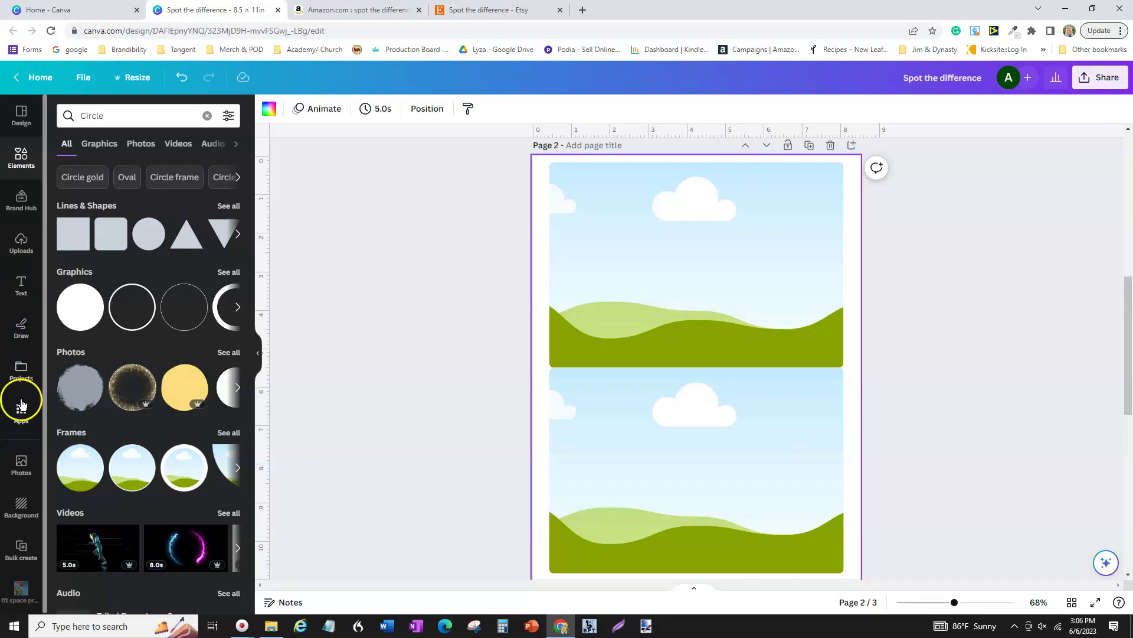
Step: Search elements for 'italy' and drop the Cinque Terre village photo into both page 2 frames
{"action": "left_click", "coordinate": [19, 156]}
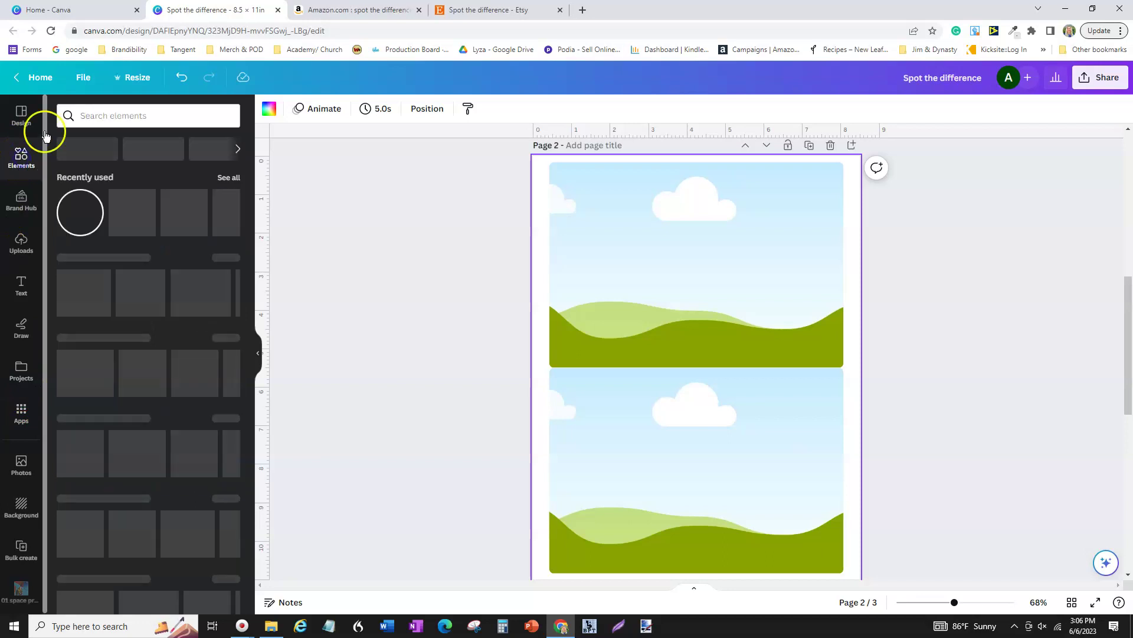
{"action": "left_click", "coordinate": [124, 116]}
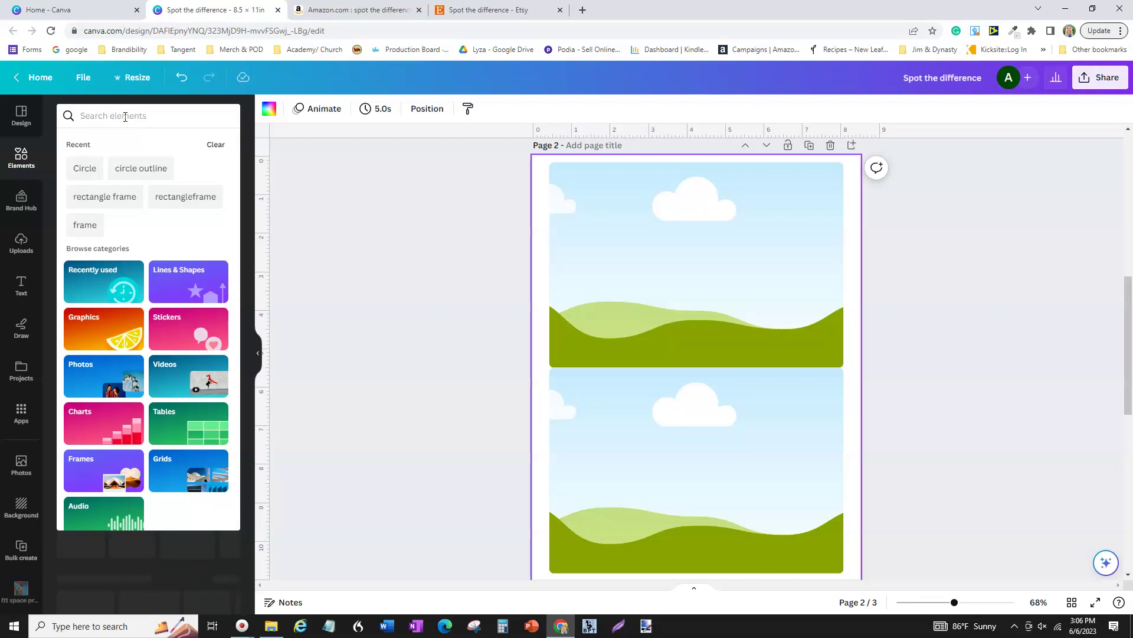
{"action": "type", "text": "it"}
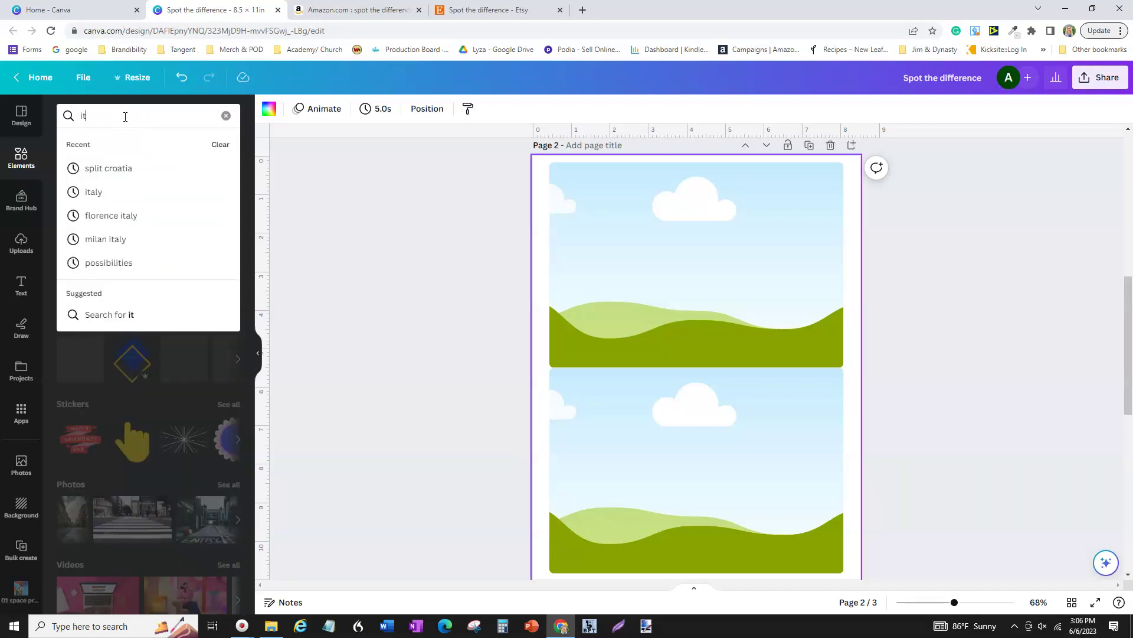
{"action": "left_click", "coordinate": [104, 190]}
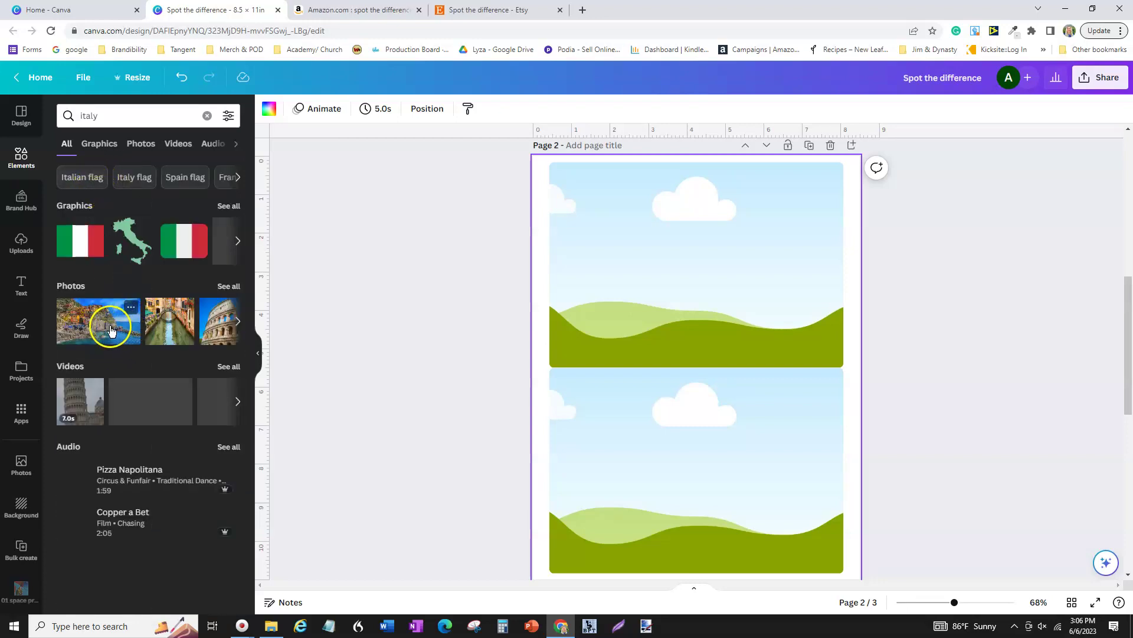
{"action": "left_click_drag", "start_coordinate": [111, 330], "coordinate": [586, 300]}
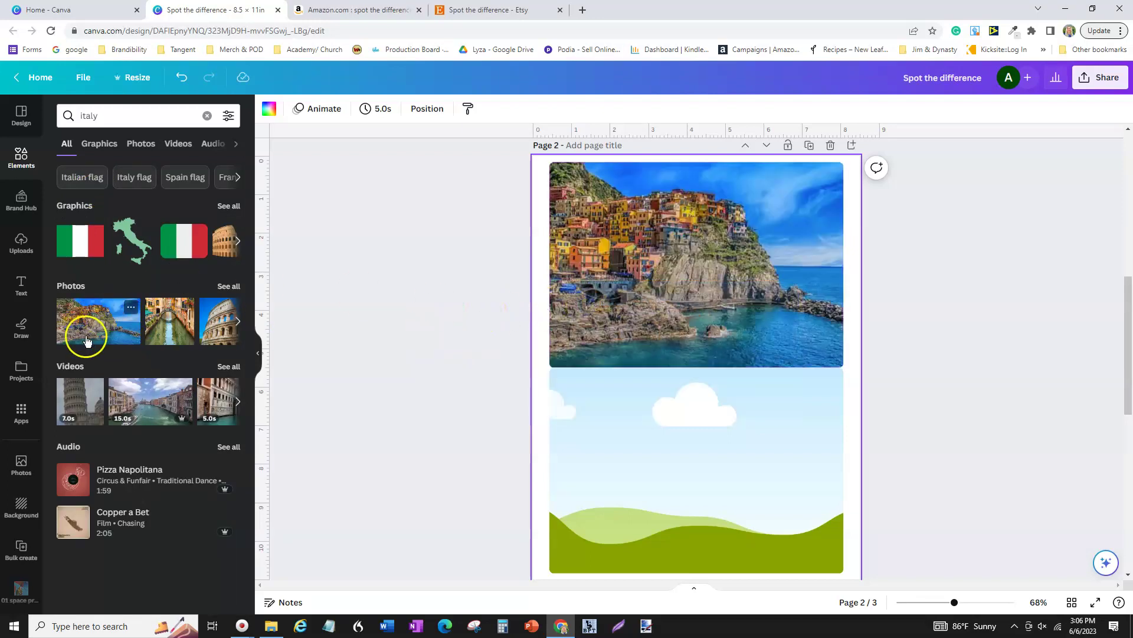
{"action": "left_click_drag", "start_coordinate": [83, 329], "coordinate": [590, 480]}
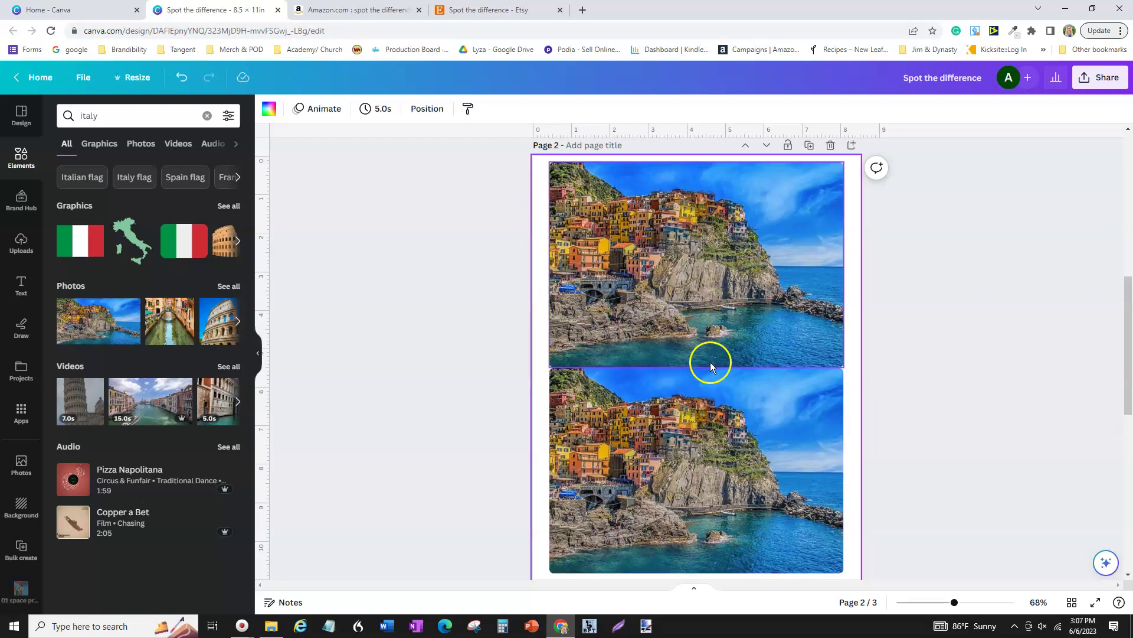
Step: Scroll through the pages and select the lower Cinque Terre photo on Page 2
{"action": "scroll", "coordinate": [710, 359], "scroll_direction": "up", "scroll_amount": 6}
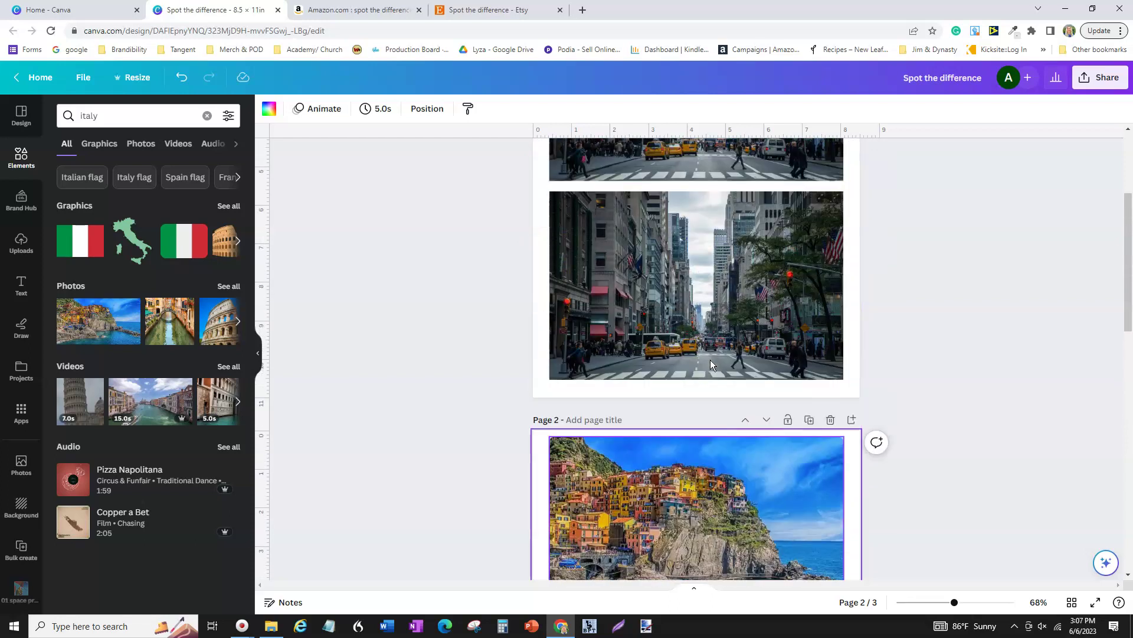
{"action": "scroll", "coordinate": [710, 359], "scroll_direction": "up", "scroll_amount": 2}
{"action": "scroll", "coordinate": [710, 359], "scroll_direction": "down", "scroll_amount": 5}
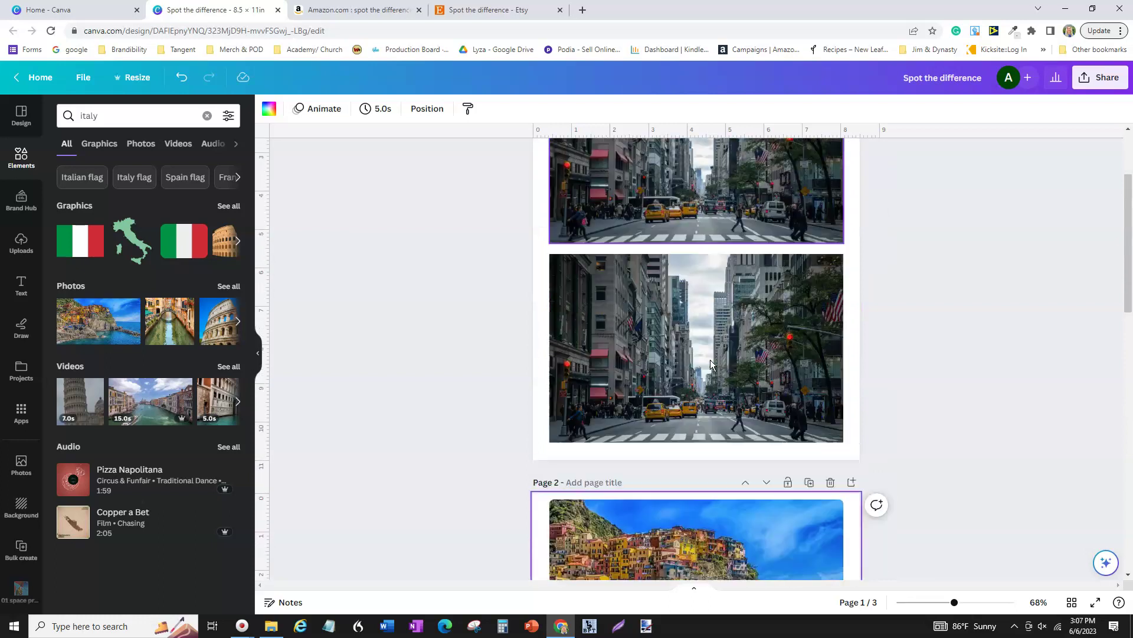
{"action": "scroll", "coordinate": [710, 359], "scroll_direction": "up", "scroll_amount": 3}
{"action": "scroll", "coordinate": [710, 360], "scroll_direction": "down", "scroll_amount": 10}
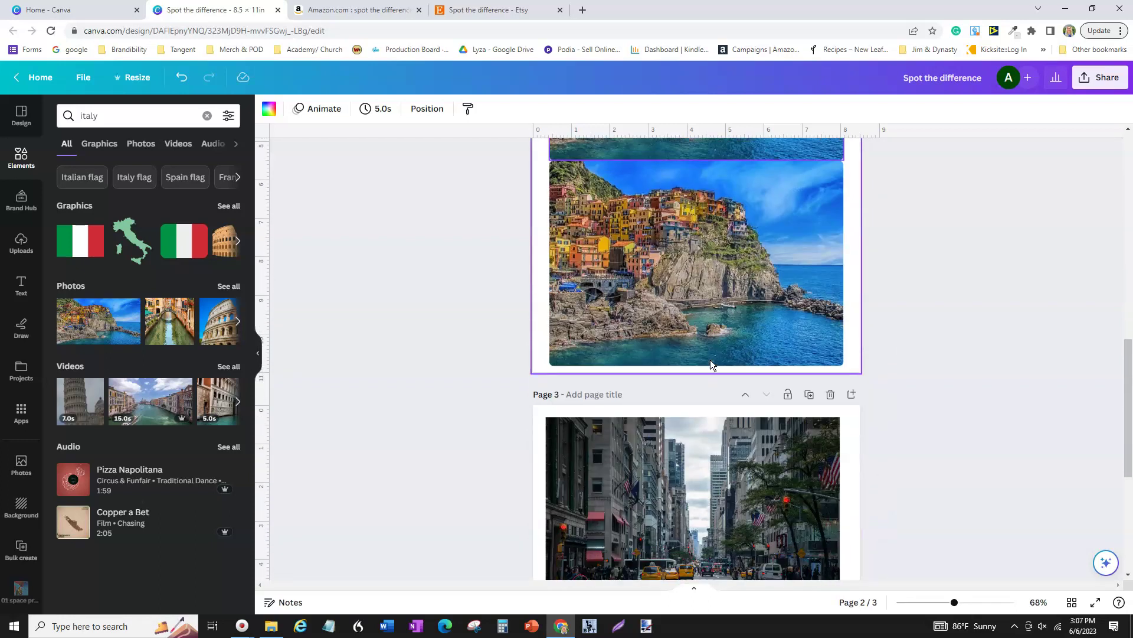
{"action": "left_click", "coordinate": [709, 298]}
{"action": "left_click", "coordinate": [778, 326]}
{"action": "left_click", "coordinate": [743, 260]}
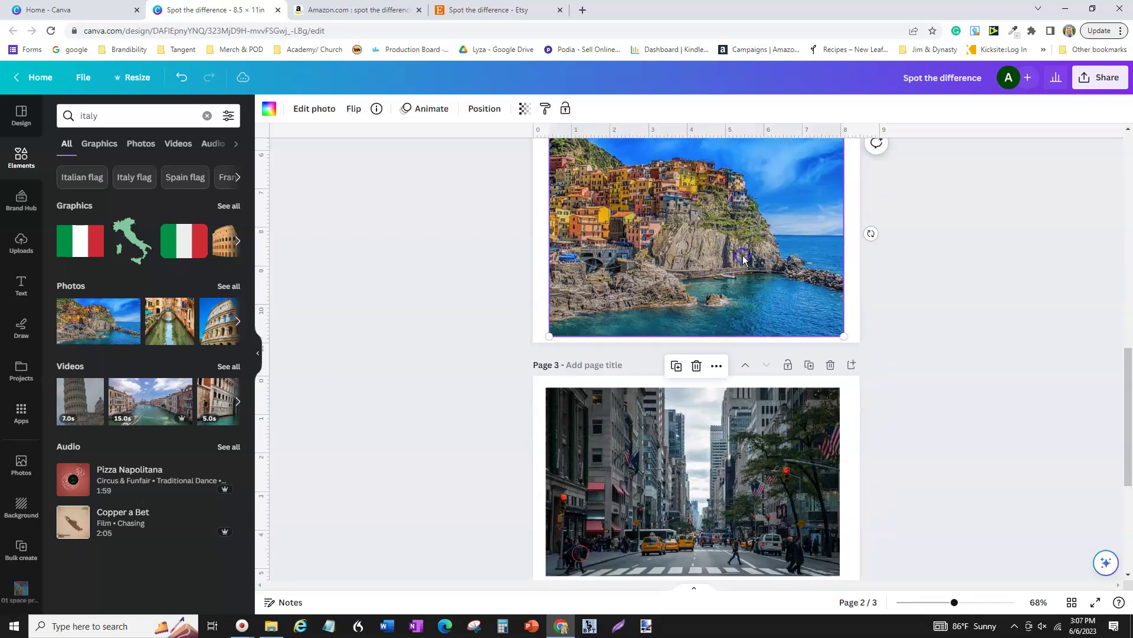
Step: Scroll back up to Page 1 and select its lower street photo
{"action": "scroll", "coordinate": [711, 407], "scroll_direction": "down", "scroll_amount": 4}
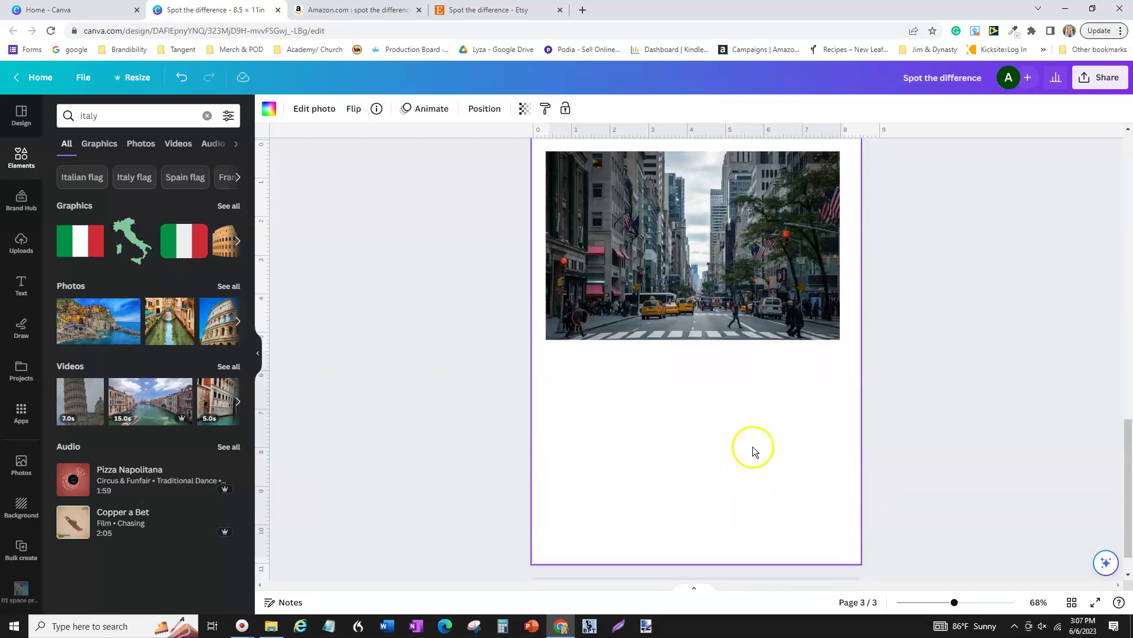
{"action": "scroll", "coordinate": [703, 461], "scroll_direction": "up", "scroll_amount": 5}
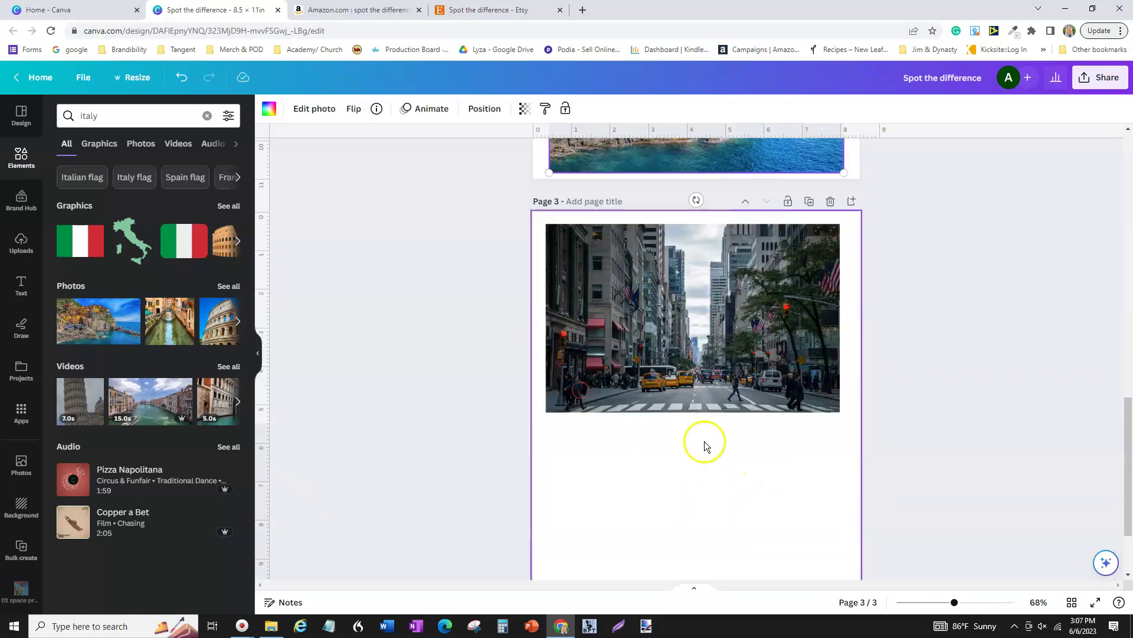
{"action": "scroll", "coordinate": [702, 437], "scroll_direction": "up", "scroll_amount": 4}
{"action": "scroll", "coordinate": [678, 355], "scroll_direction": "down", "scroll_amount": 7}
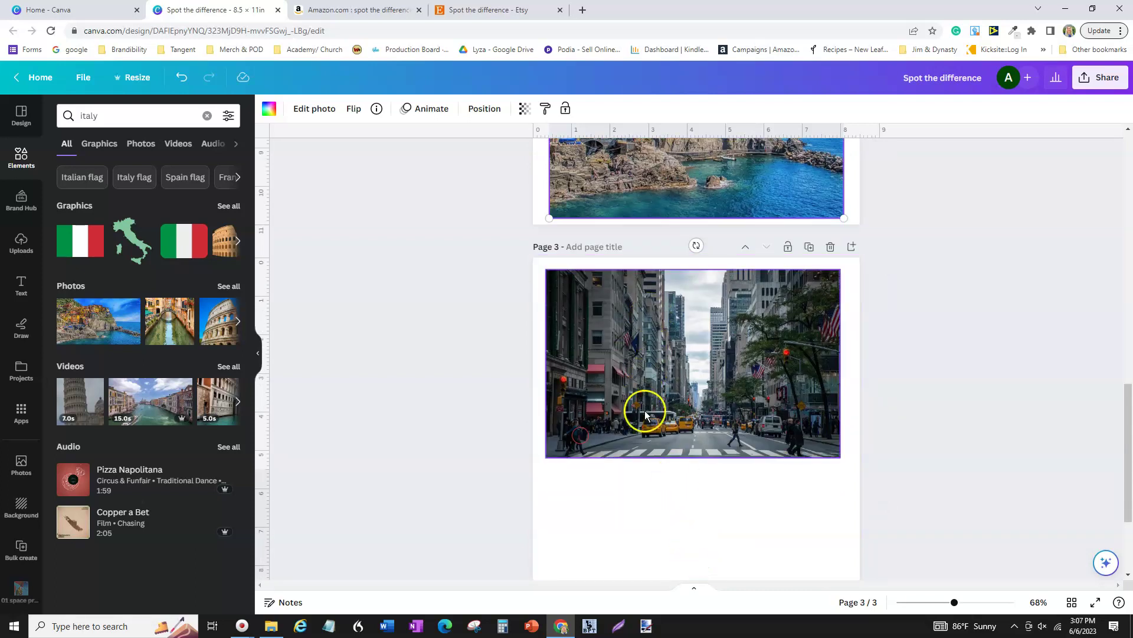
{"action": "scroll", "coordinate": [645, 407], "scroll_direction": "up", "scroll_amount": 8}
{"action": "left_click", "coordinate": [674, 428]}
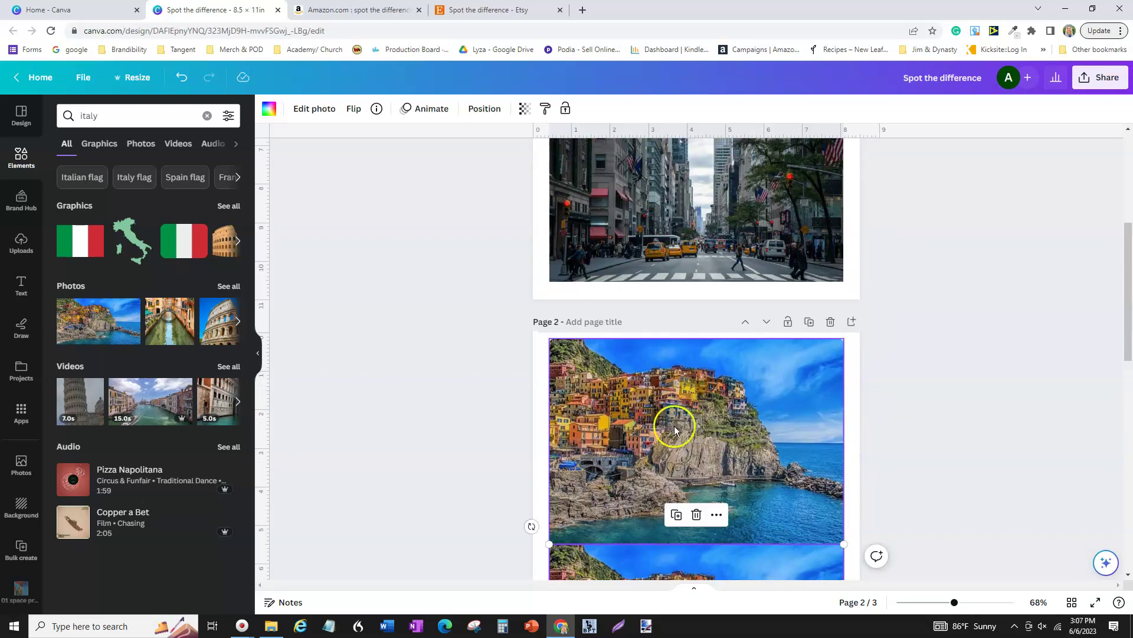
{"action": "scroll", "coordinate": [673, 348], "scroll_direction": "up", "scroll_amount": 3}
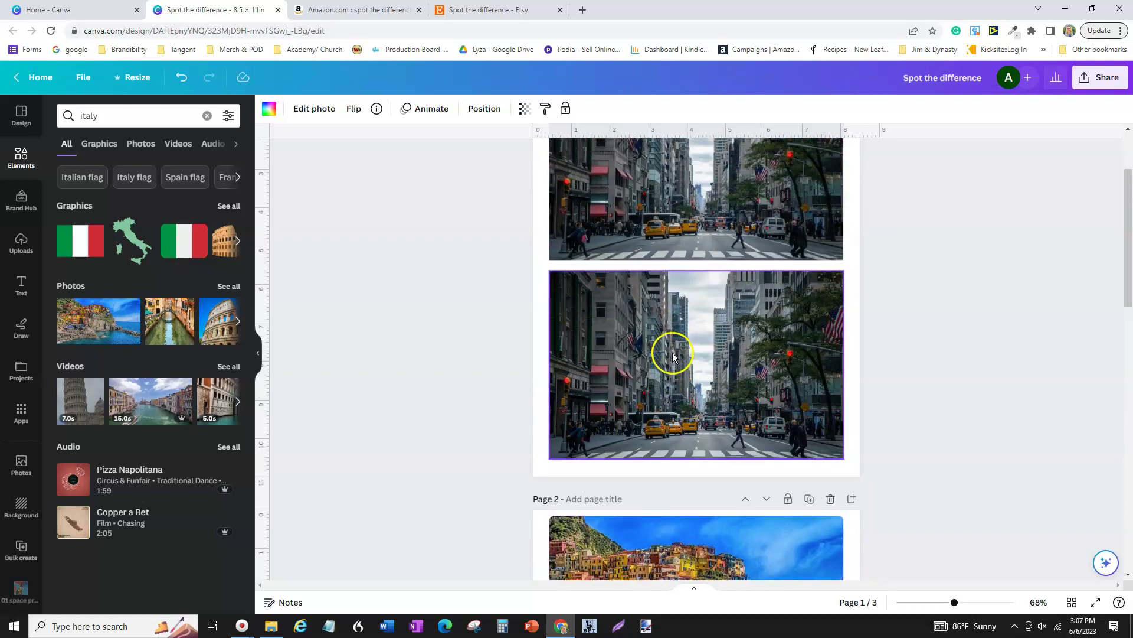
Step: Open the lower street photo's editing tools and pick Magic Edit, reaching its reset warning
{"action": "left_click", "coordinate": [672, 353]}
{"action": "double_click", "coordinate": [671, 353]}
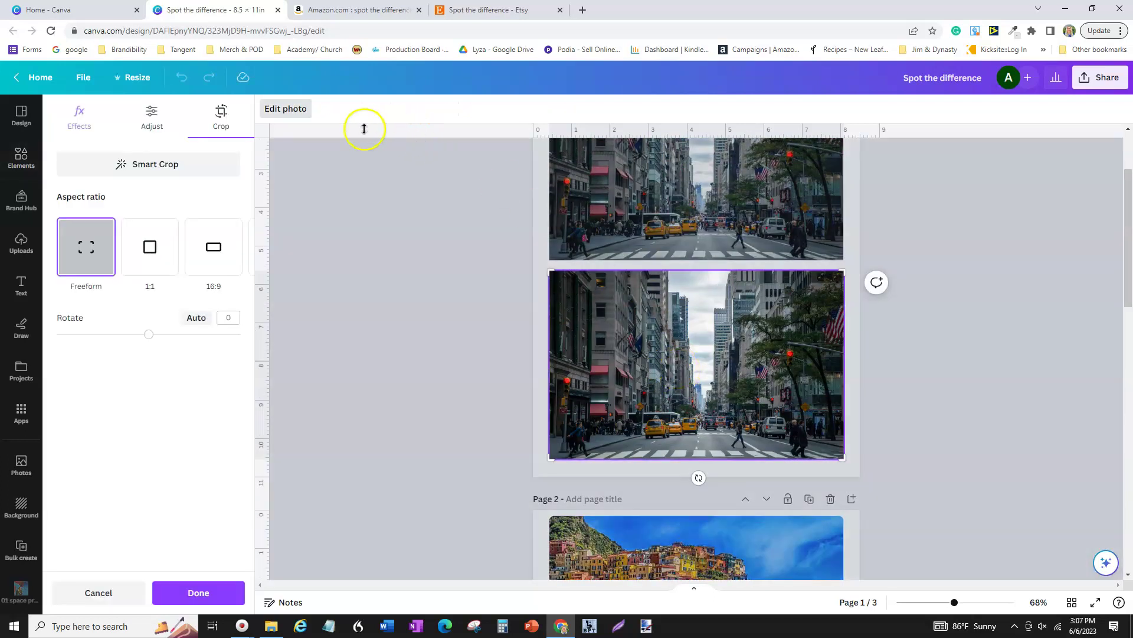
{"action": "left_click", "coordinate": [286, 111]}
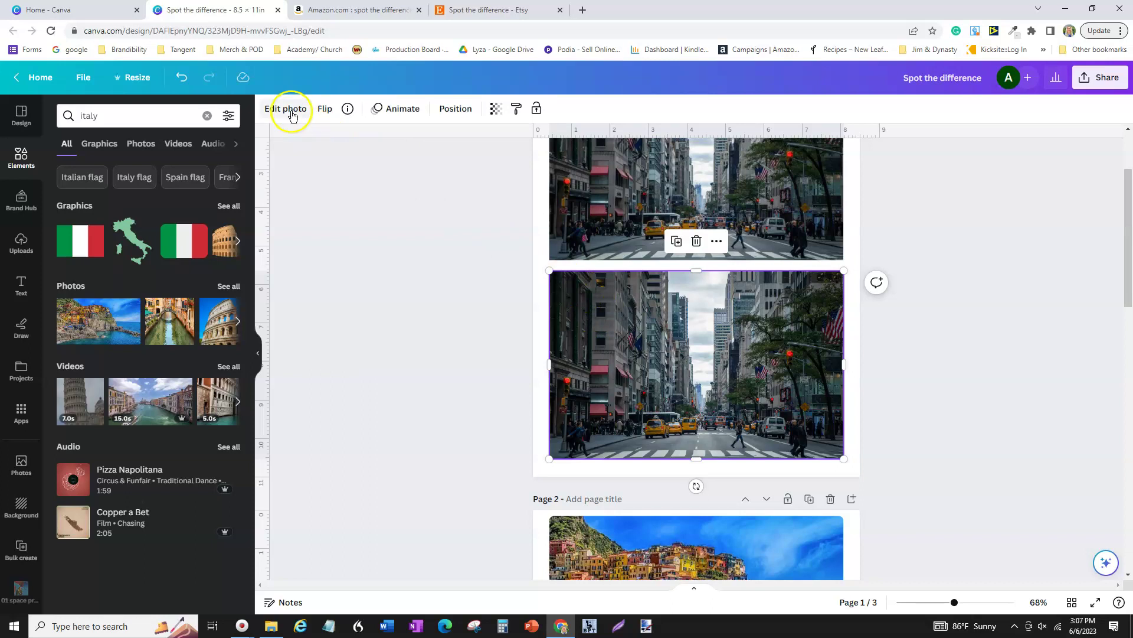
{"action": "mouse_move", "coordinate": [73, 485]}
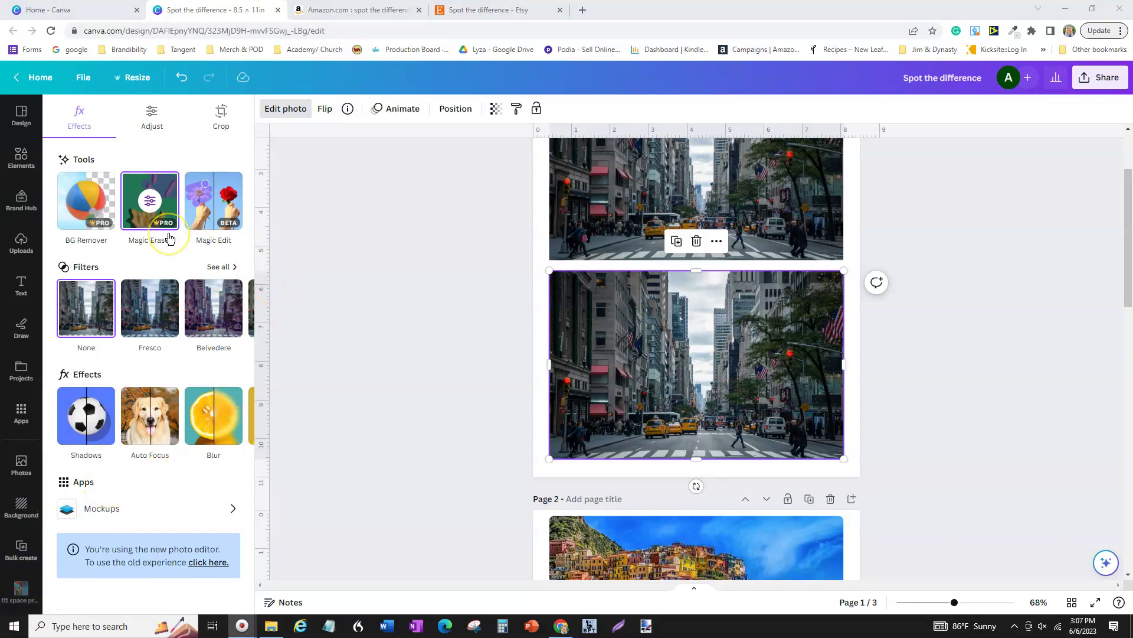
{"action": "left_click", "coordinate": [221, 226]}
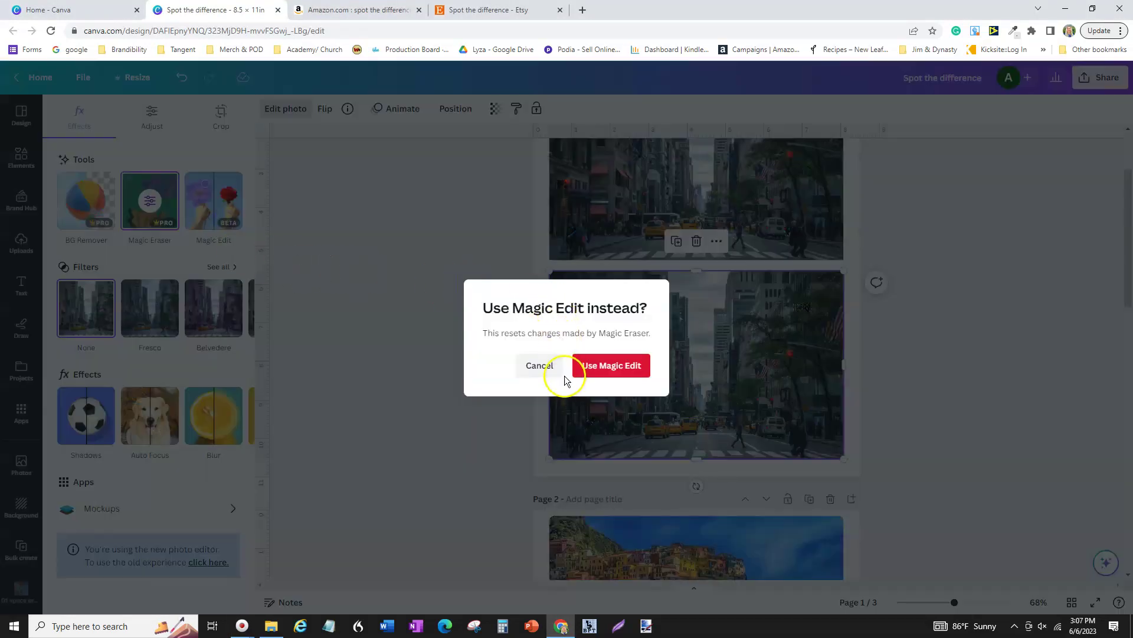
Step: Confirm Magic Edit, brush over the pink bag and enter the prompt 'small yellow purse'
{"action": "left_click", "coordinate": [612, 365]}
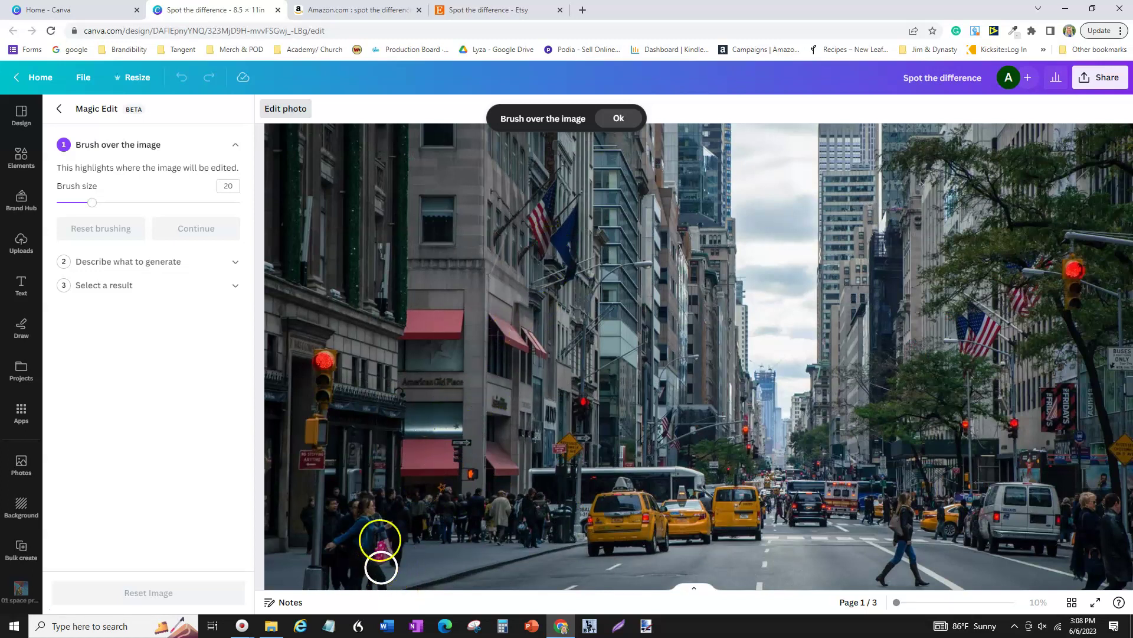
{"action": "left_click_drag", "start_coordinate": [389, 550], "coordinate": [387, 552]}
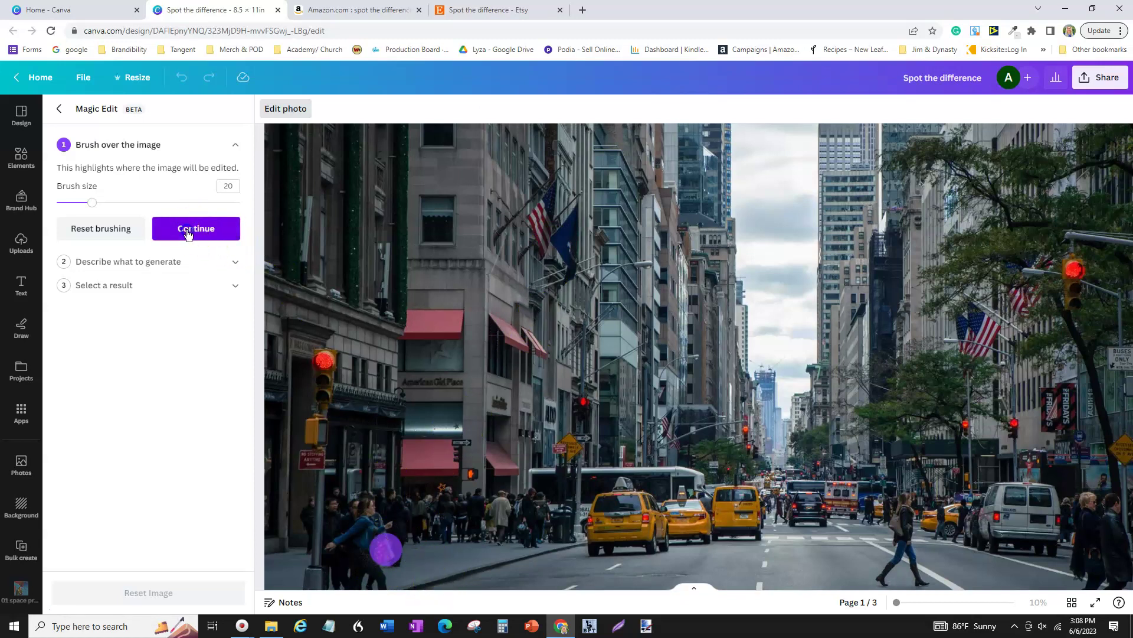
{"action": "left_click", "coordinate": [196, 230]}
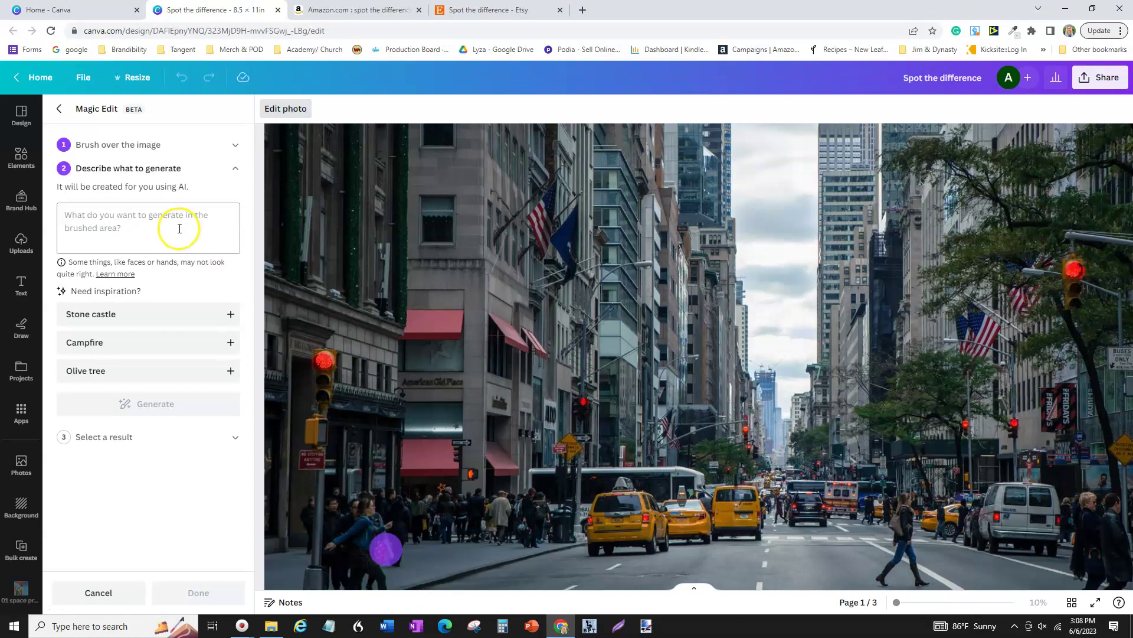
{"action": "left_click", "coordinate": [176, 229]}
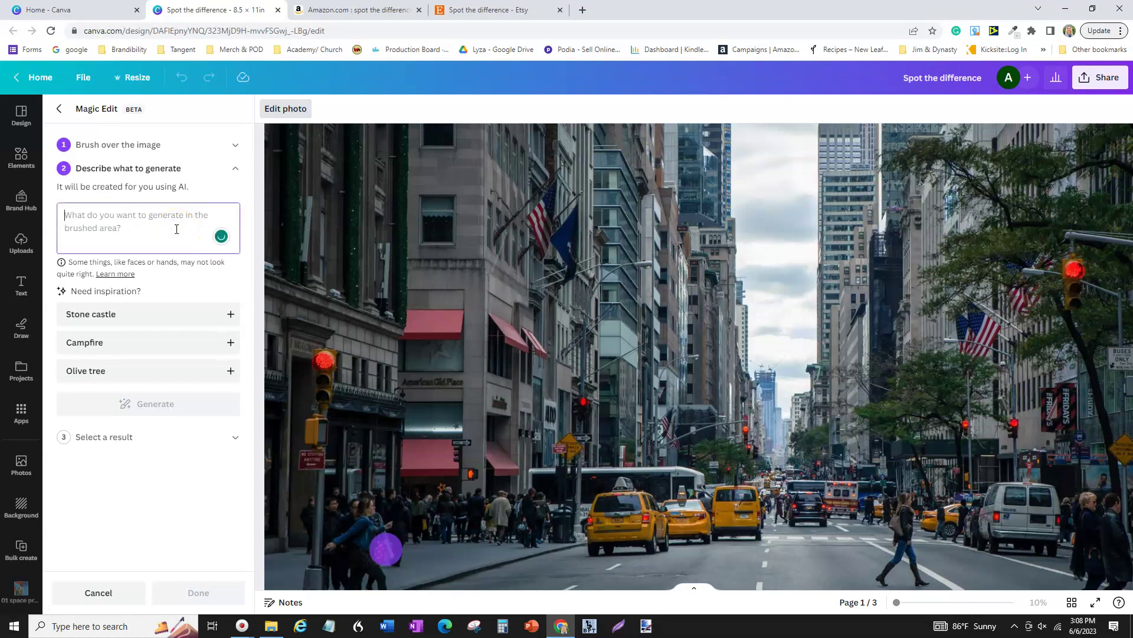
{"action": "type", "text": "small yellow purse"}
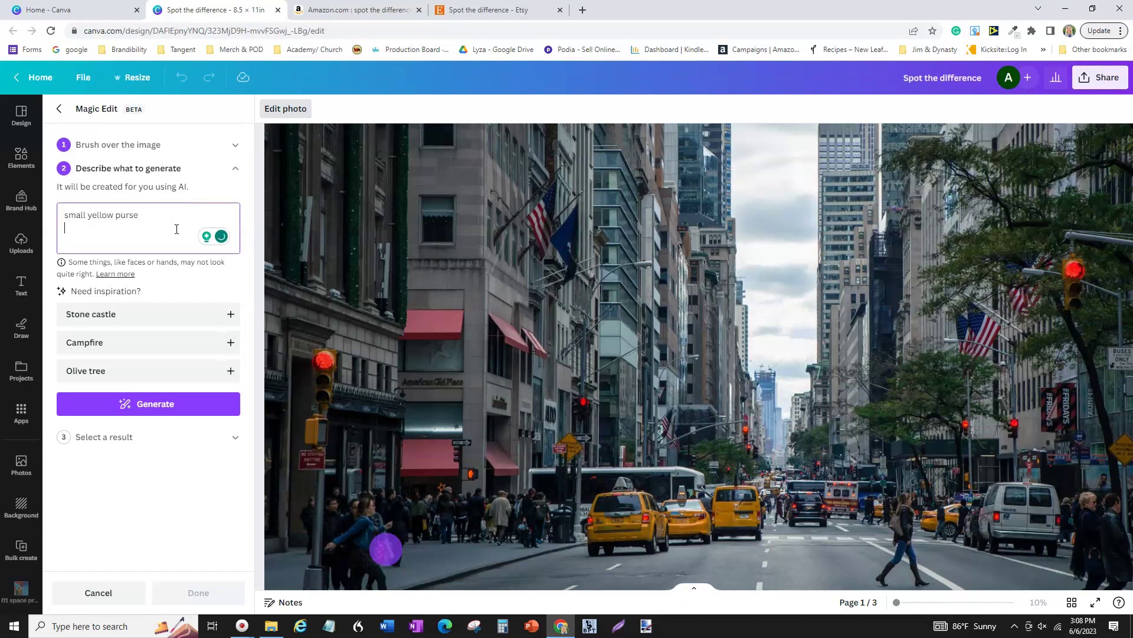
Step: Generate purse replacements, preview all four results on the photo, then request a new set
{"action": "left_click", "coordinate": [188, 406]}
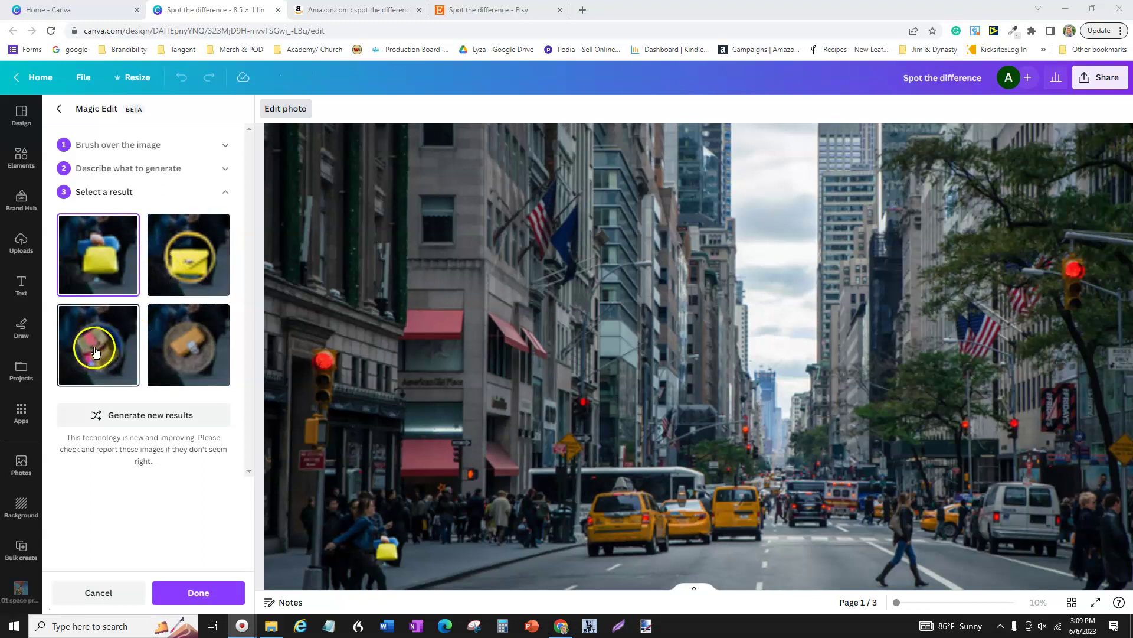
{"action": "left_click", "coordinate": [95, 351]}
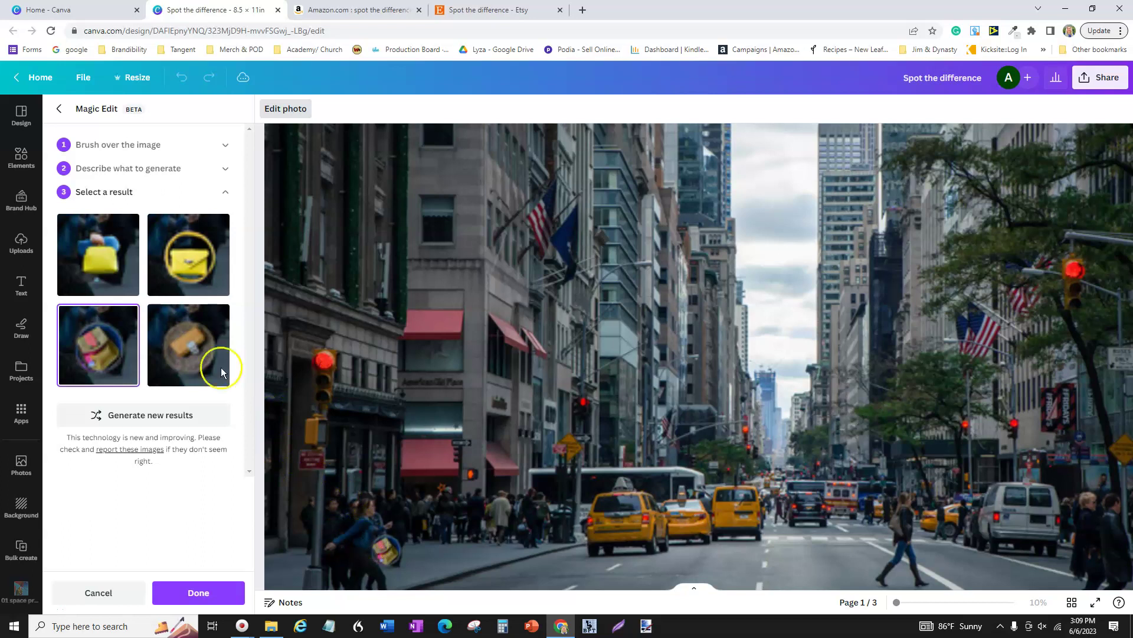
{"action": "left_click", "coordinate": [205, 356]}
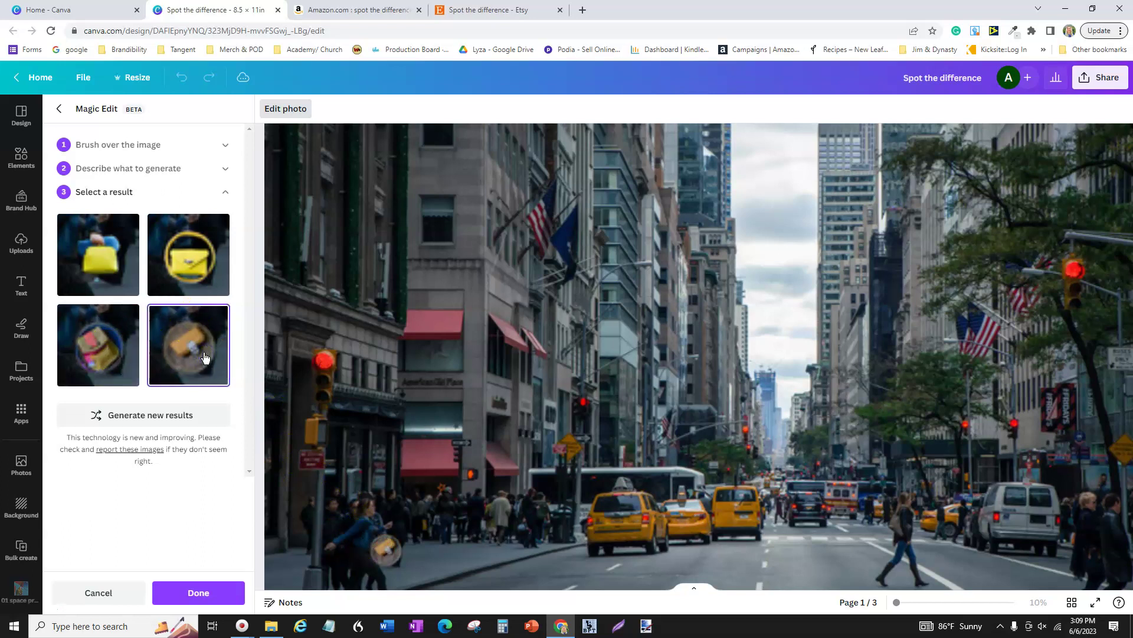
{"action": "left_click", "coordinate": [185, 258]}
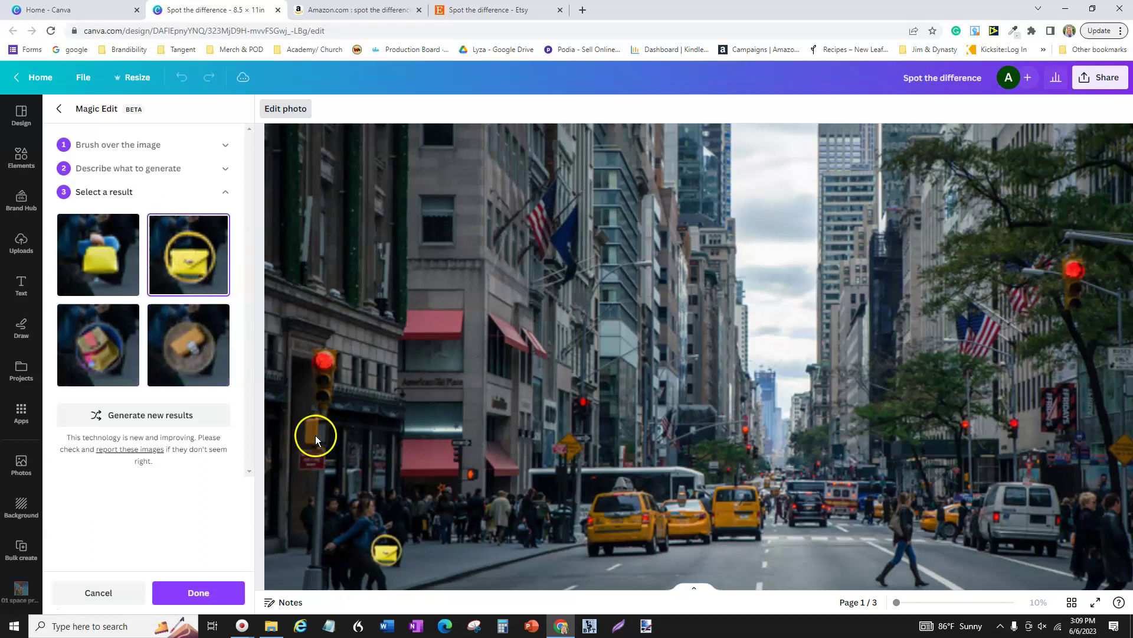
{"action": "left_click", "coordinate": [115, 269]}
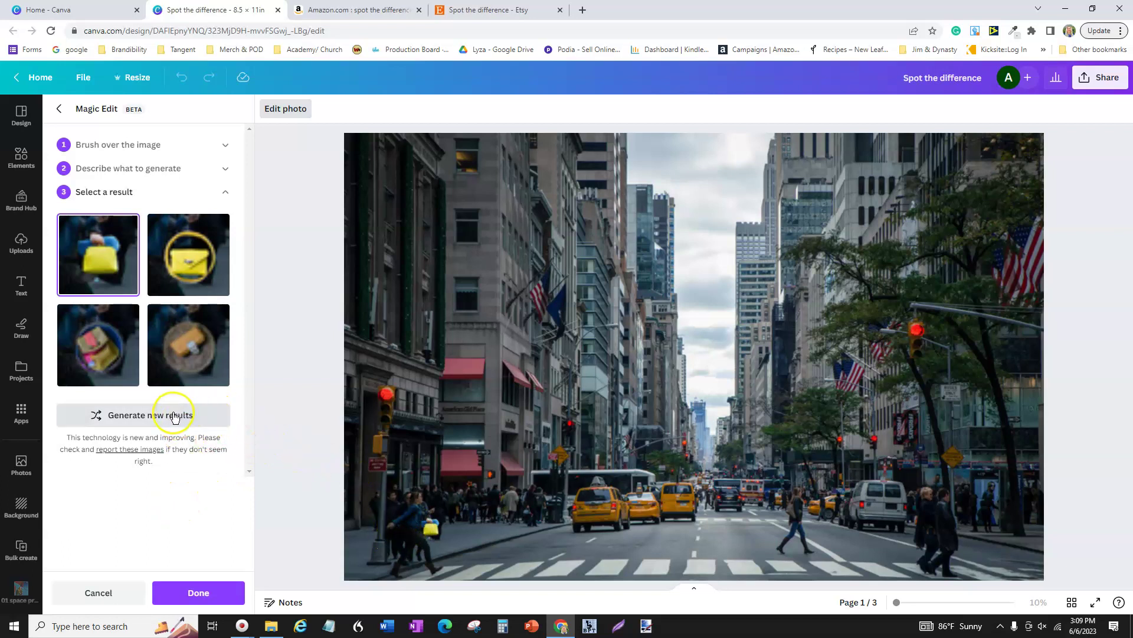
{"action": "left_click", "coordinate": [152, 442]}
Step: From the fresh results, choose the orange round purse for the bag and apply it
{"action": "left_click", "coordinate": [157, 415]}
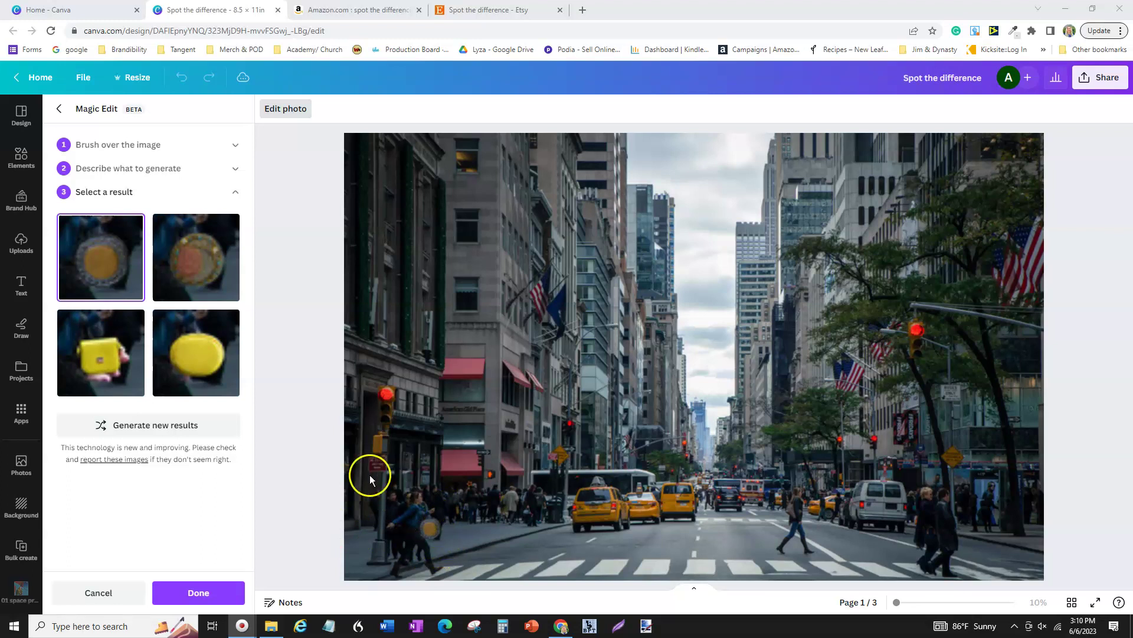
{"action": "left_click", "coordinate": [204, 361]}
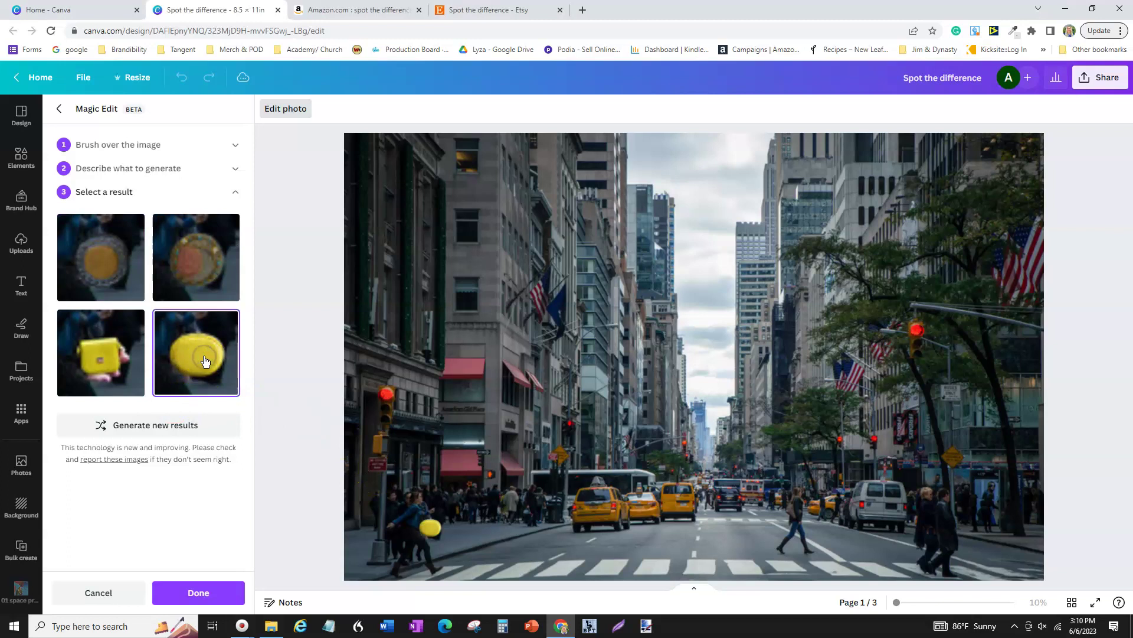
{"action": "left_click", "coordinate": [215, 269]}
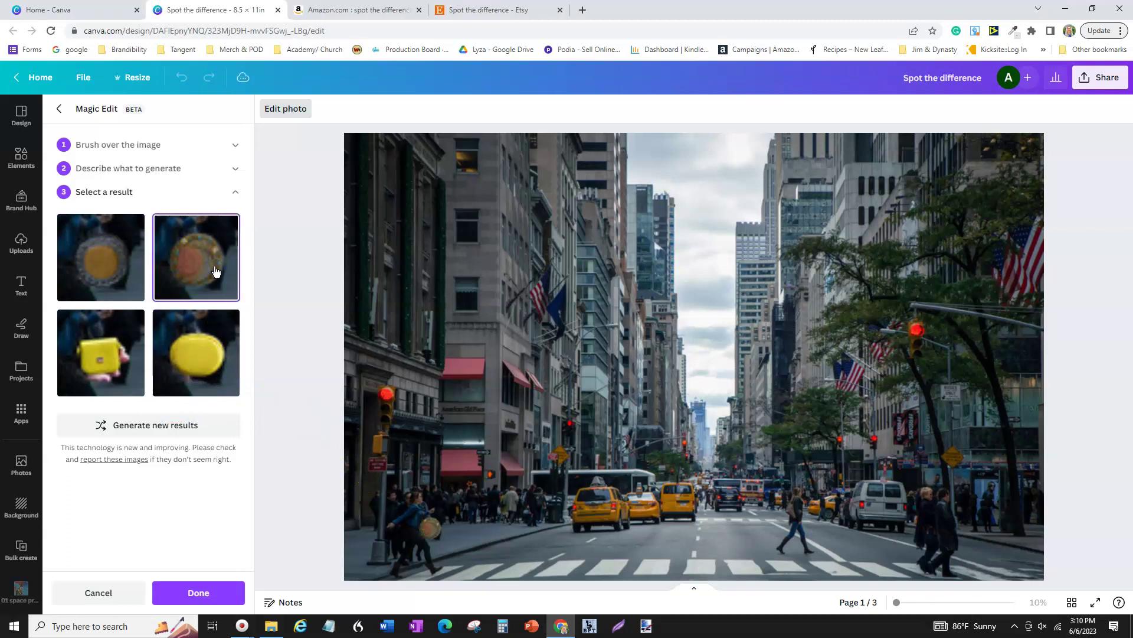
{"action": "left_click", "coordinate": [128, 260]}
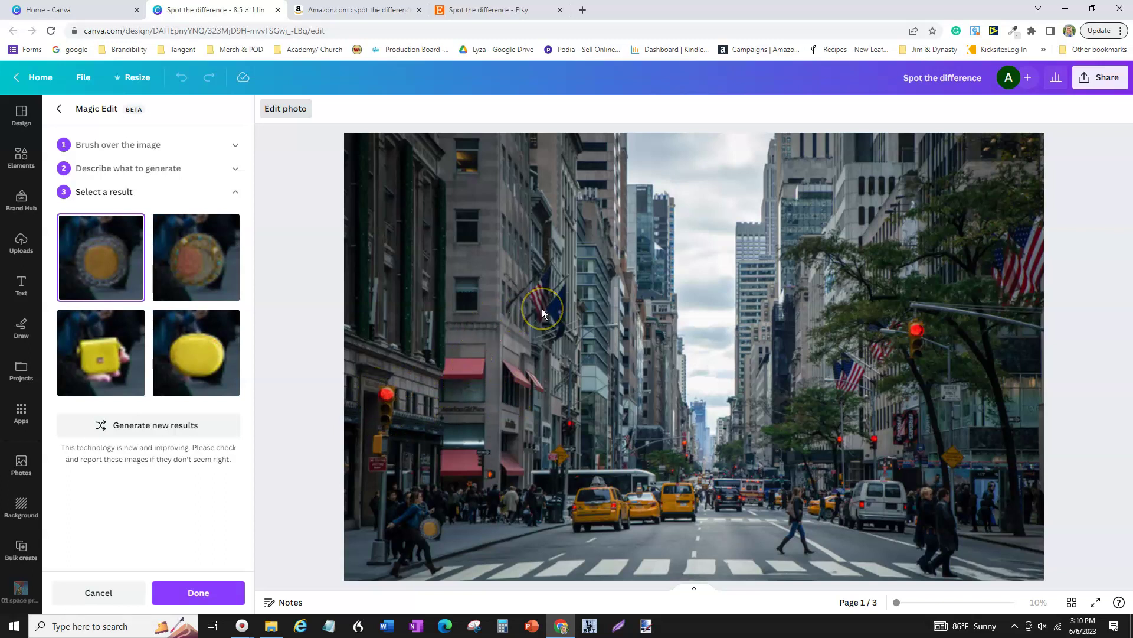
{"action": "left_click", "coordinate": [545, 290]}
{"action": "left_click", "coordinate": [198, 593]}
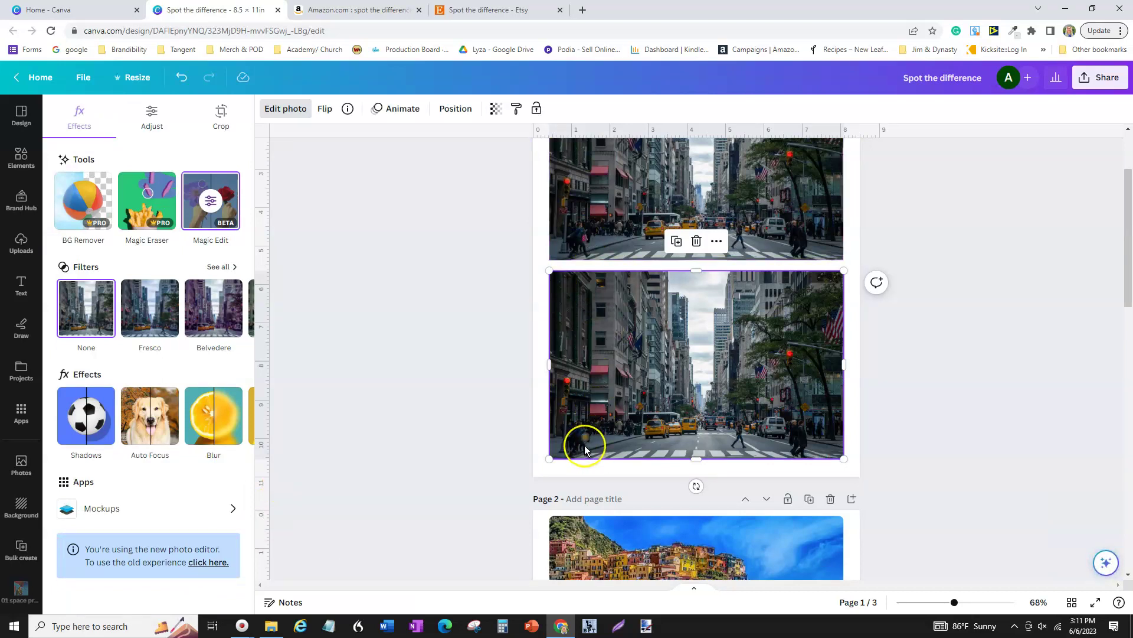
{"action": "scroll", "coordinate": [584, 446], "scroll_direction": "down", "scroll_amount": 2}
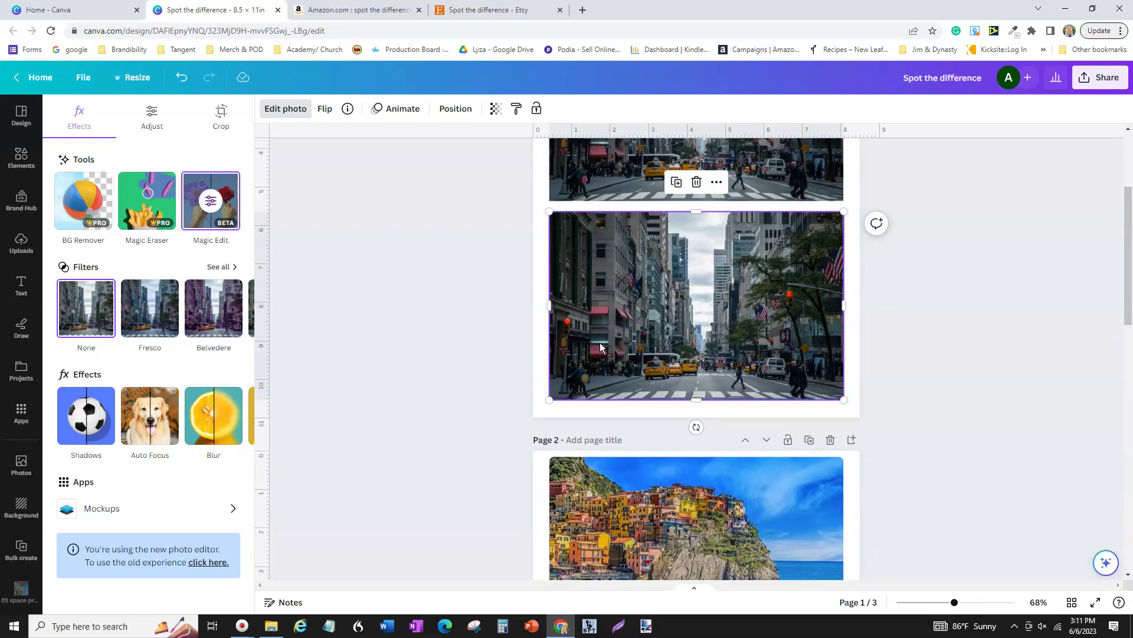
{"action": "scroll", "coordinate": [599, 347], "scroll_direction": "down", "scroll_amount": 12}
Step: Duplicate the page 3 street photo, delete the extra copy and centre the remaining one
{"action": "left_click", "coordinate": [587, 365]}
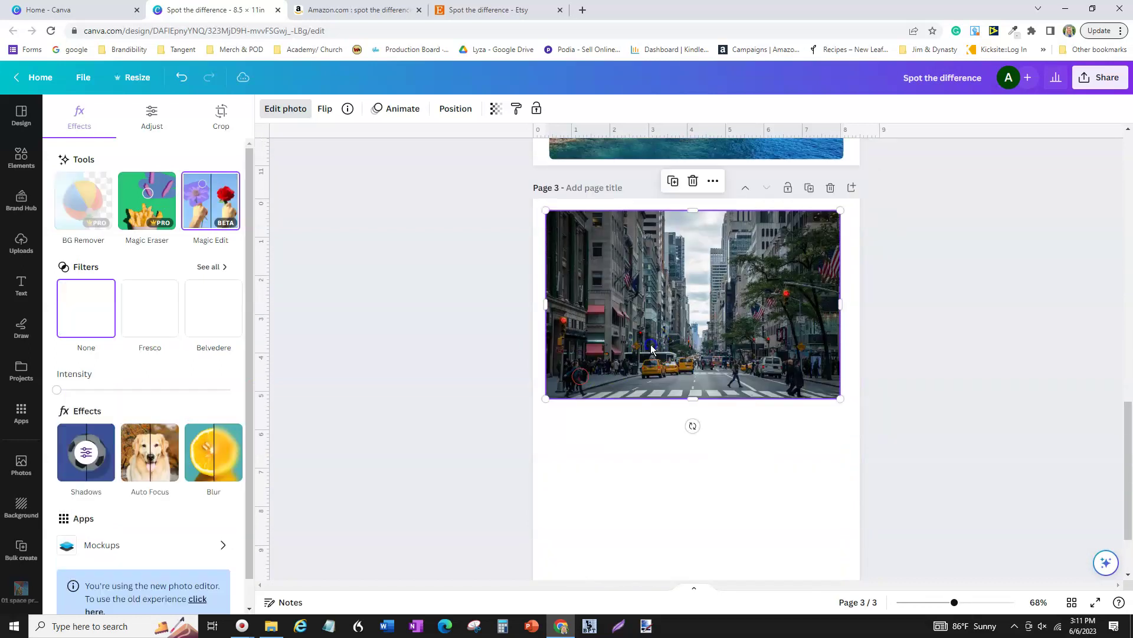
{"action": "key", "text": "ctrl+d"}
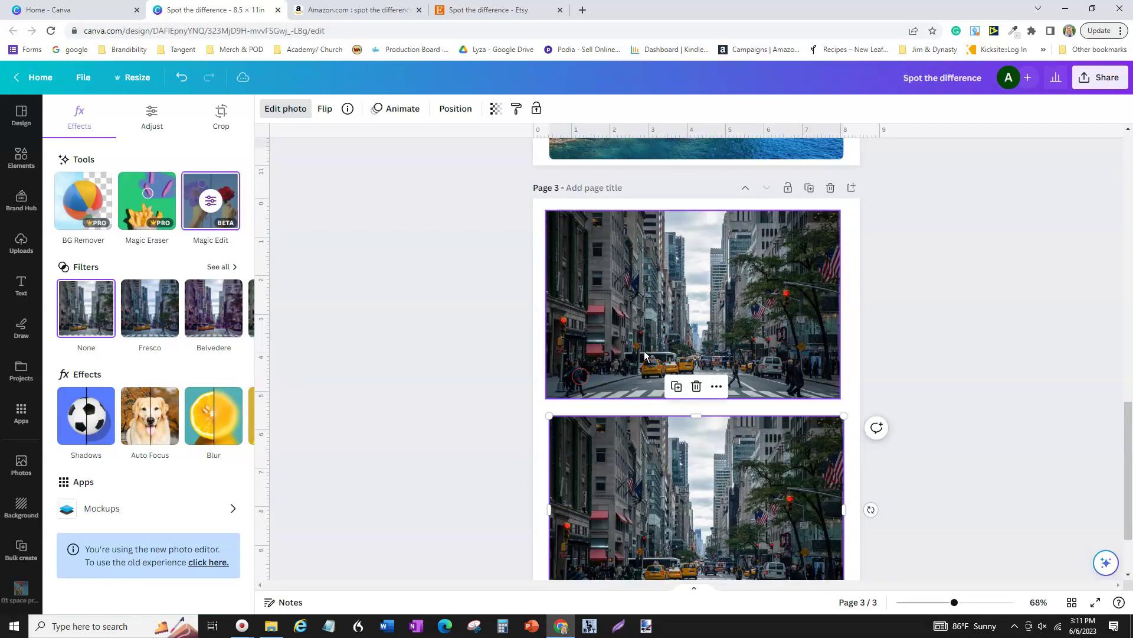
{"action": "left_click_drag", "start_coordinate": [650, 515], "coordinate": [648, 319]}
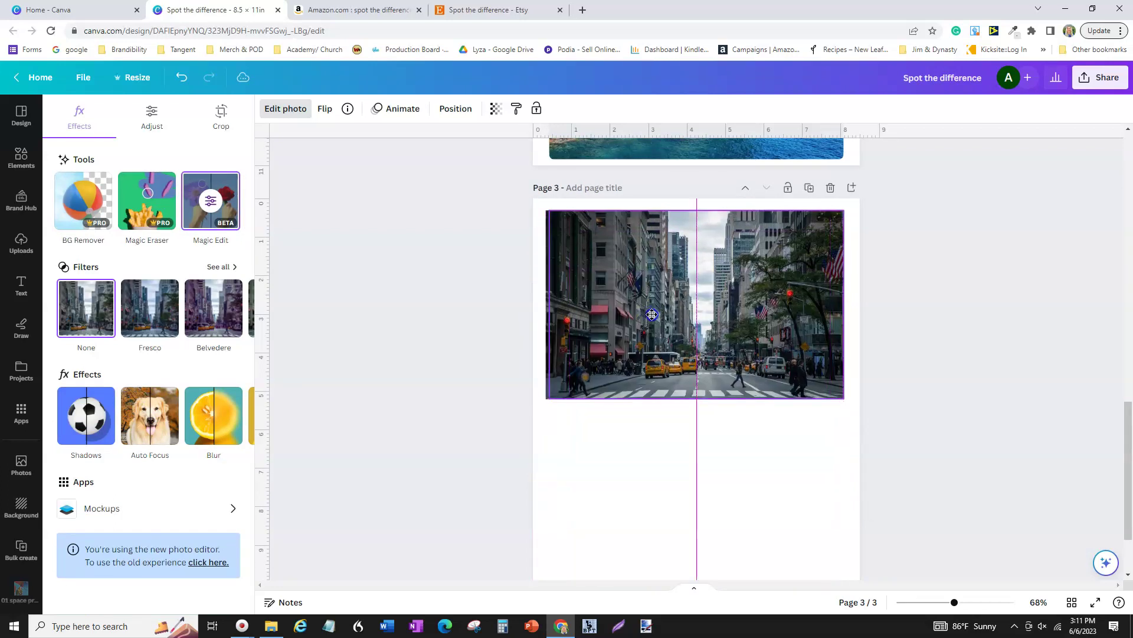
{"action": "left_click", "coordinate": [653, 256]}
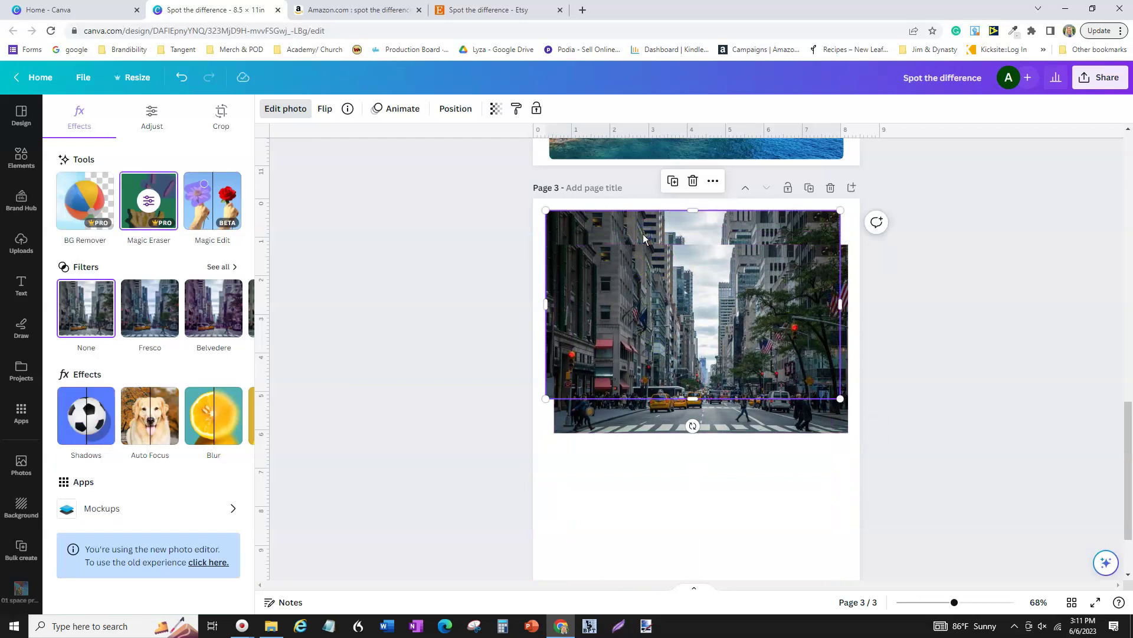
{"action": "key", "text": "Delete"}
{"action": "left_click_drag", "start_coordinate": [648, 335], "coordinate": [643, 306]}
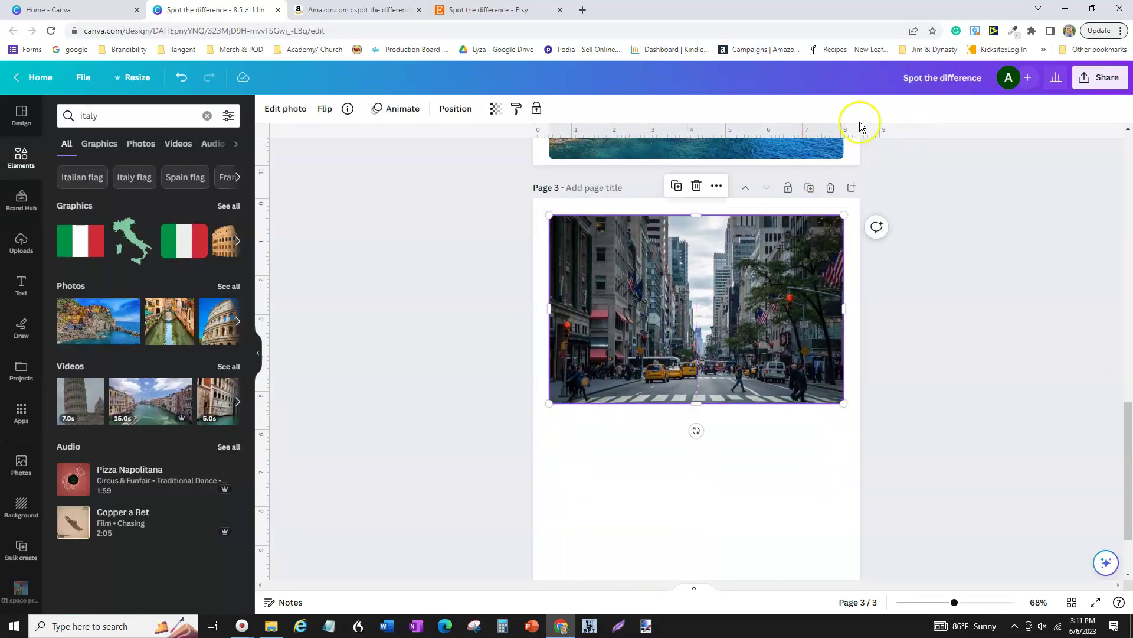
Step: Send the photo to the back behind the red circle and nudge it up to Y 0.34 in
{"action": "left_click", "coordinate": [459, 110]}
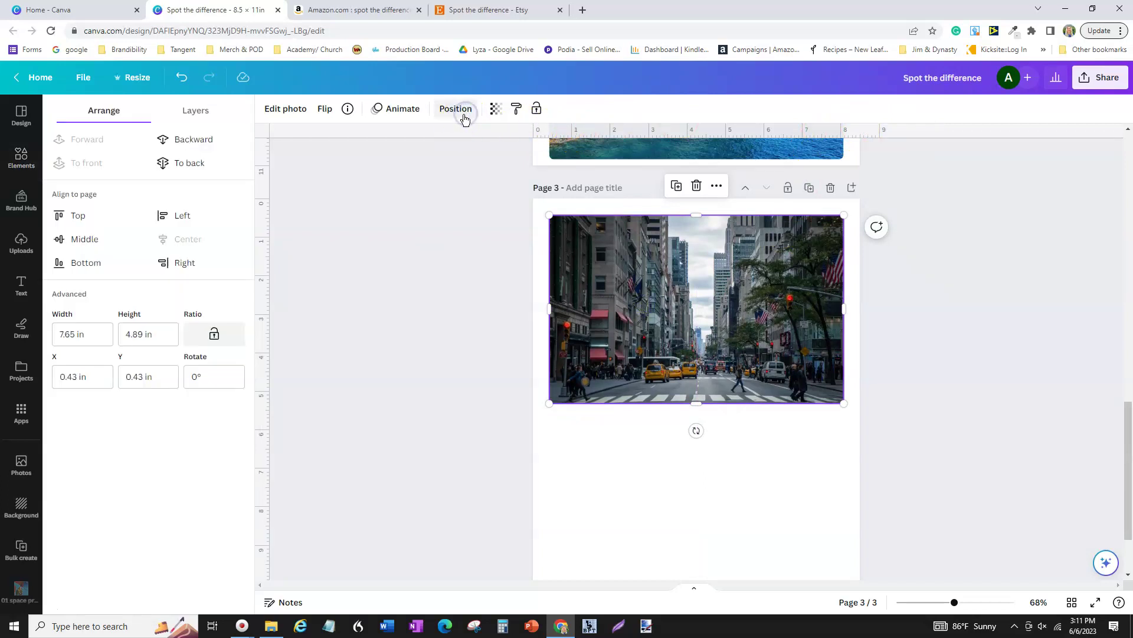
{"action": "left_click", "coordinate": [189, 162]}
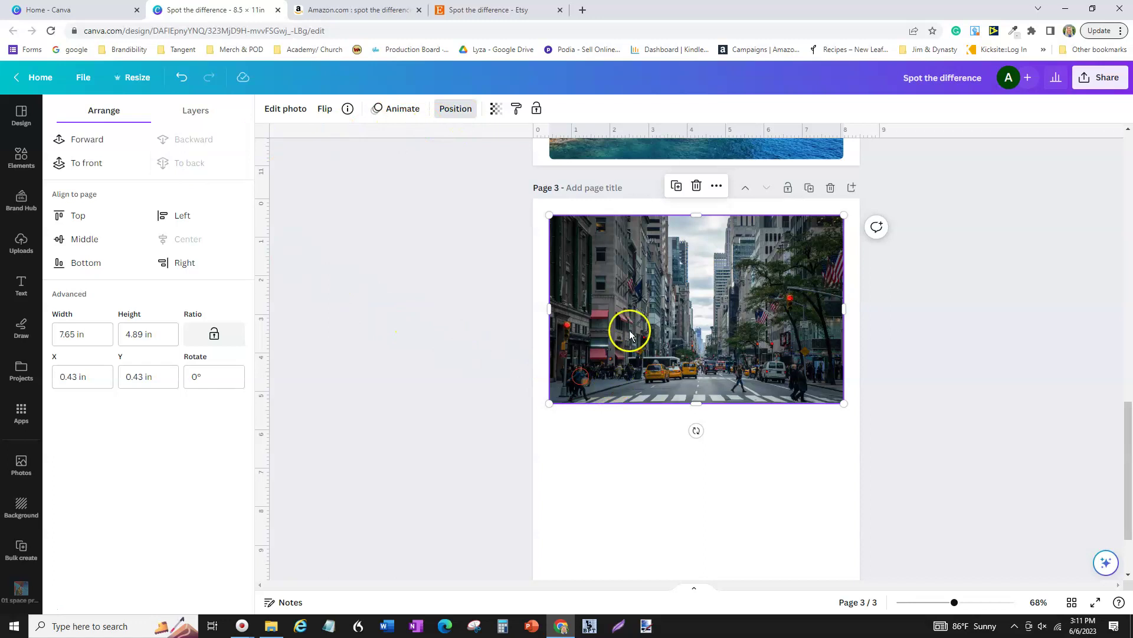
{"action": "left_click_drag", "start_coordinate": [628, 326], "coordinate": [631, 329]}
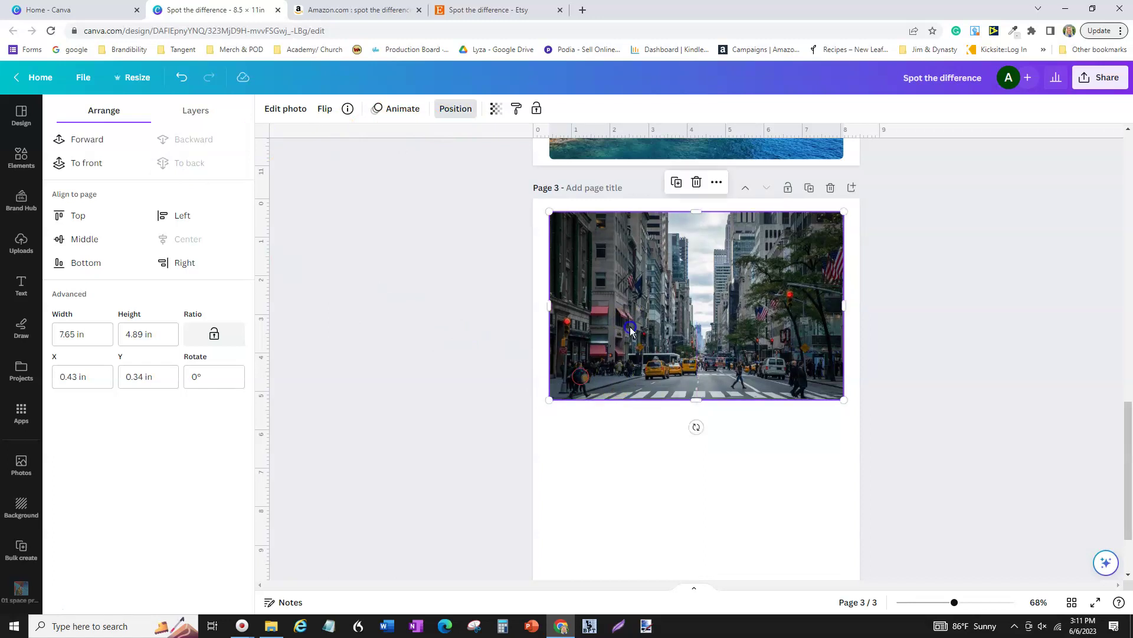
{"action": "left_click", "coordinate": [581, 377]}
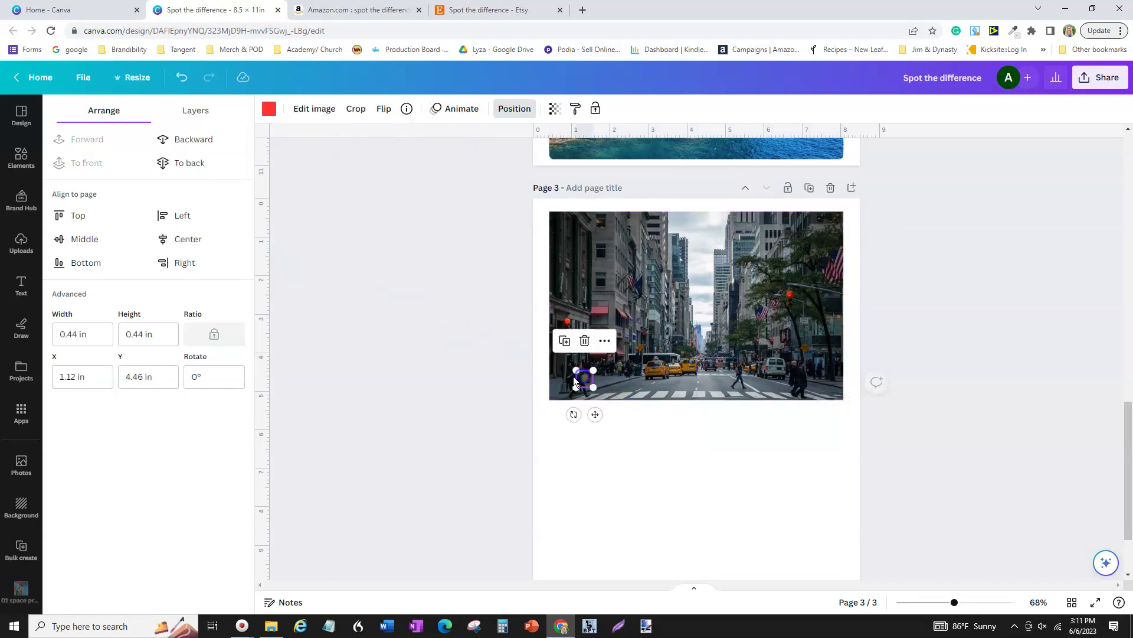
{"action": "left_click", "coordinate": [433, 391]}
{"action": "left_click", "coordinate": [602, 466]}
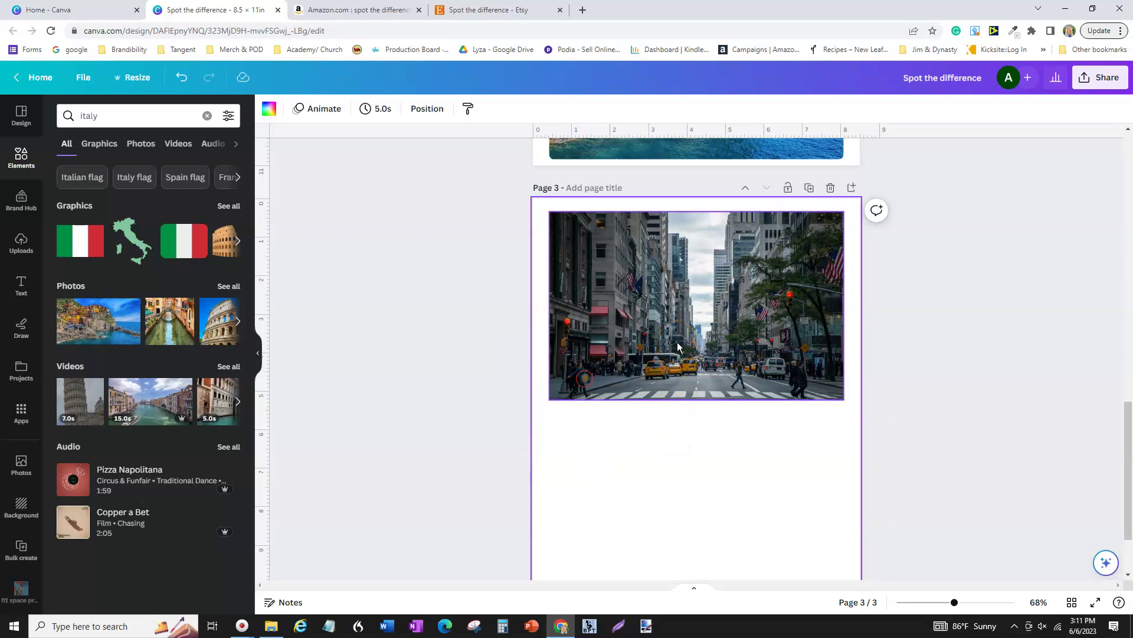
Step: Scroll through Pages 1–3 reviewing each photo pair, ending on Page 2's cliffside village pair
{"action": "scroll", "coordinate": [662, 411], "scroll_direction": "up", "scroll_amount": 3}
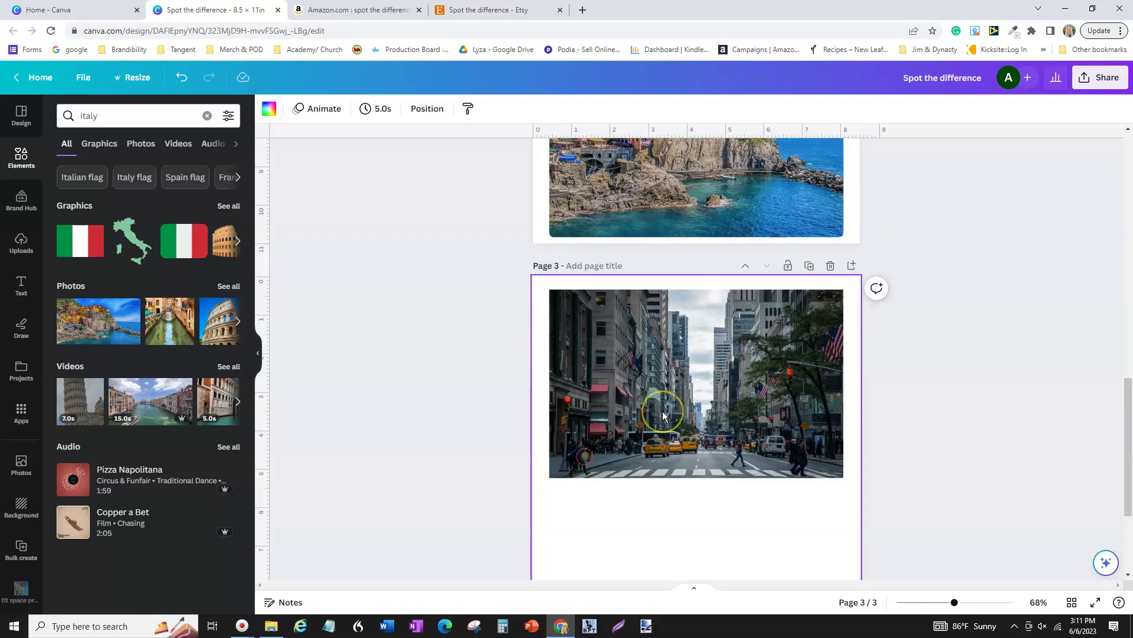
{"action": "scroll", "coordinate": [663, 411], "scroll_direction": "down", "scroll_amount": 1}
{"action": "scroll", "coordinate": [662, 411], "scroll_direction": "up", "scroll_amount": 10}
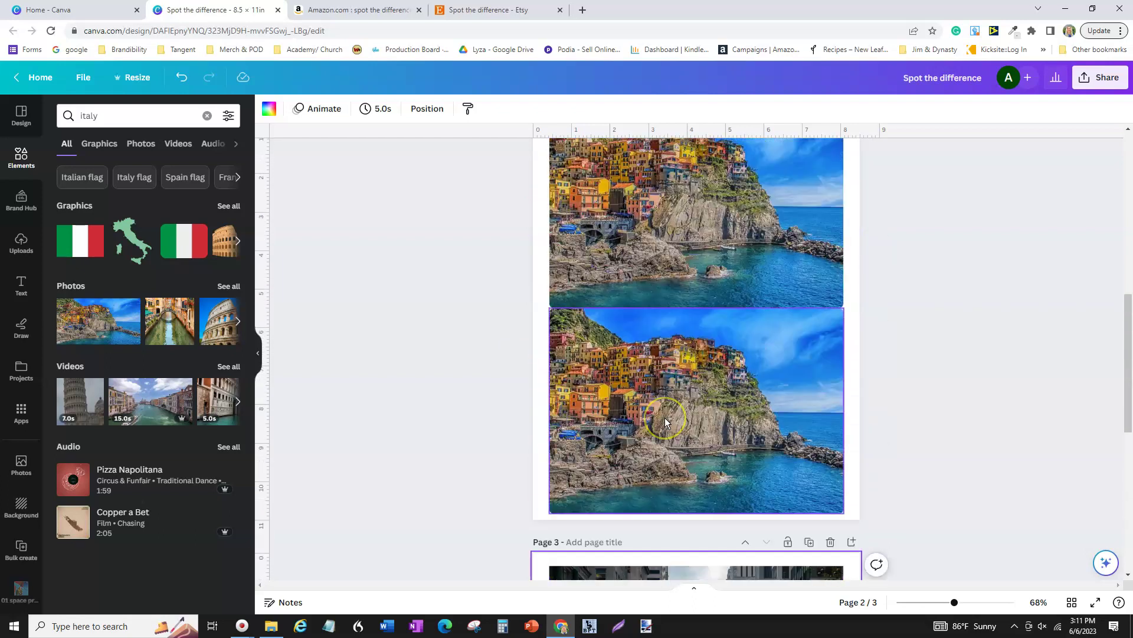
{"action": "scroll", "coordinate": [664, 417], "scroll_direction": "up", "scroll_amount": 4}
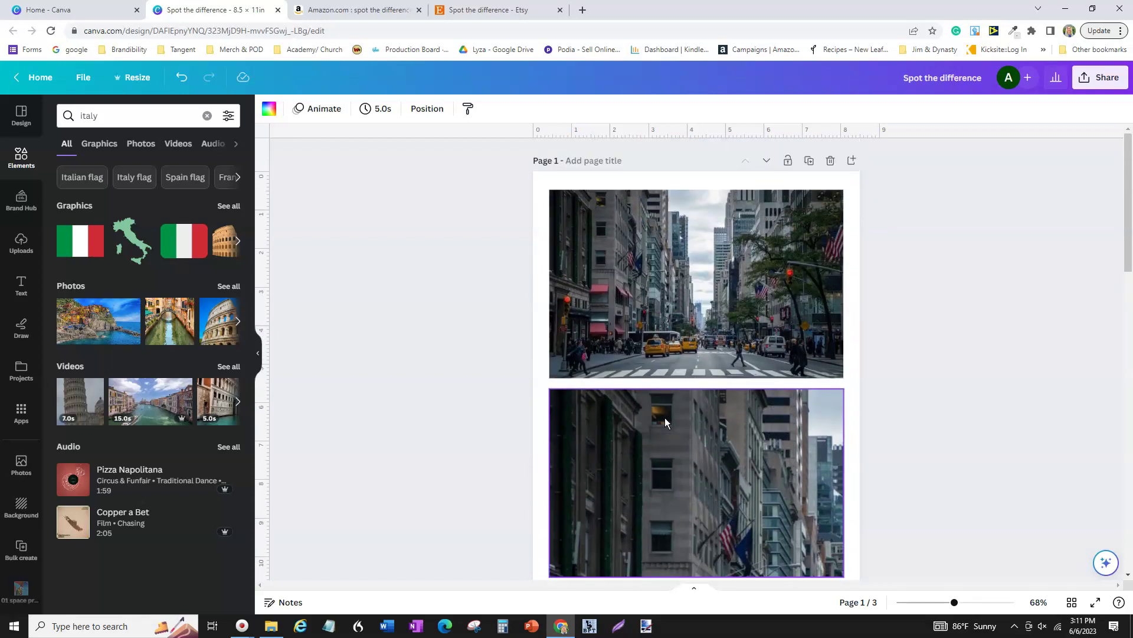
{"action": "scroll", "coordinate": [665, 416], "scroll_direction": "down", "scroll_amount": 2}
{"action": "scroll", "coordinate": [664, 417], "scroll_direction": "down", "scroll_amount": 1}
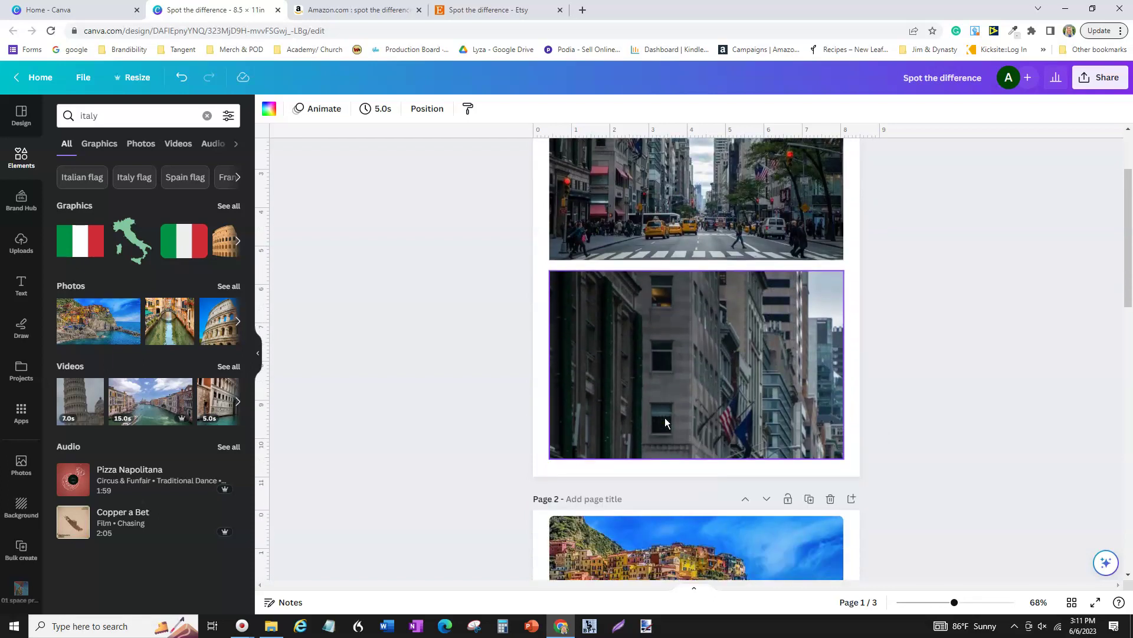
{"action": "scroll", "coordinate": [665, 417], "scroll_direction": "down", "scroll_amount": 2}
{"action": "scroll", "coordinate": [664, 417], "scroll_direction": "up", "scroll_amount": 1}
{"action": "left_click", "coordinate": [679, 339]}
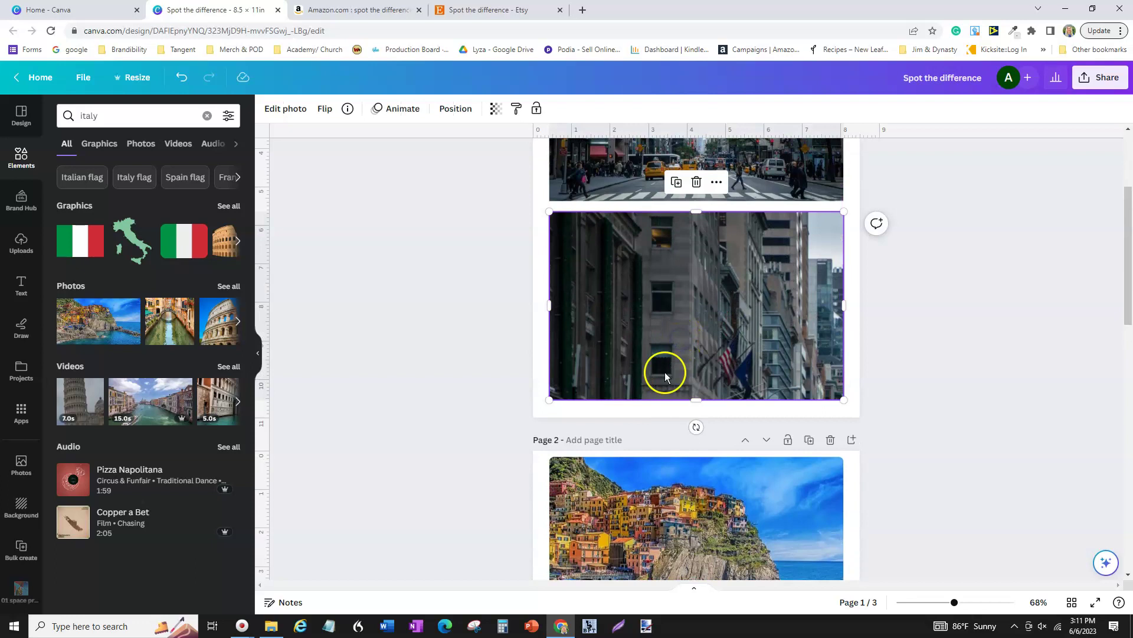
{"action": "scroll", "coordinate": [684, 350], "scroll_direction": "down", "scroll_amount": 4}
{"action": "scroll", "coordinate": [684, 349], "scroll_direction": "up", "scroll_amount": 7}
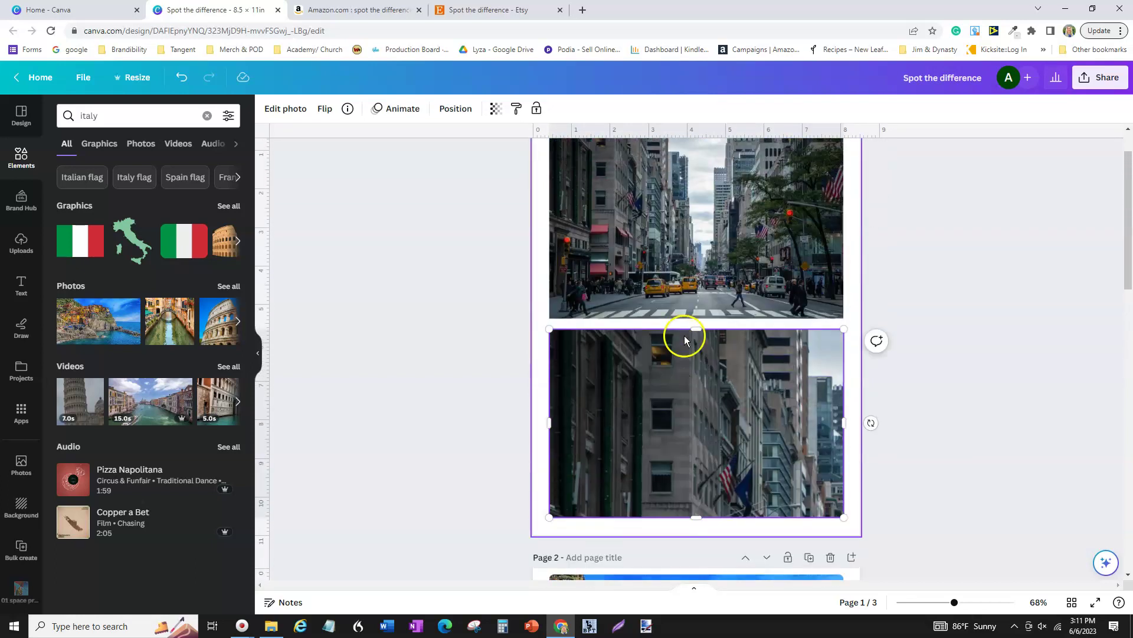
{"action": "scroll", "coordinate": [651, 332], "scroll_direction": "down", "scroll_amount": 8}
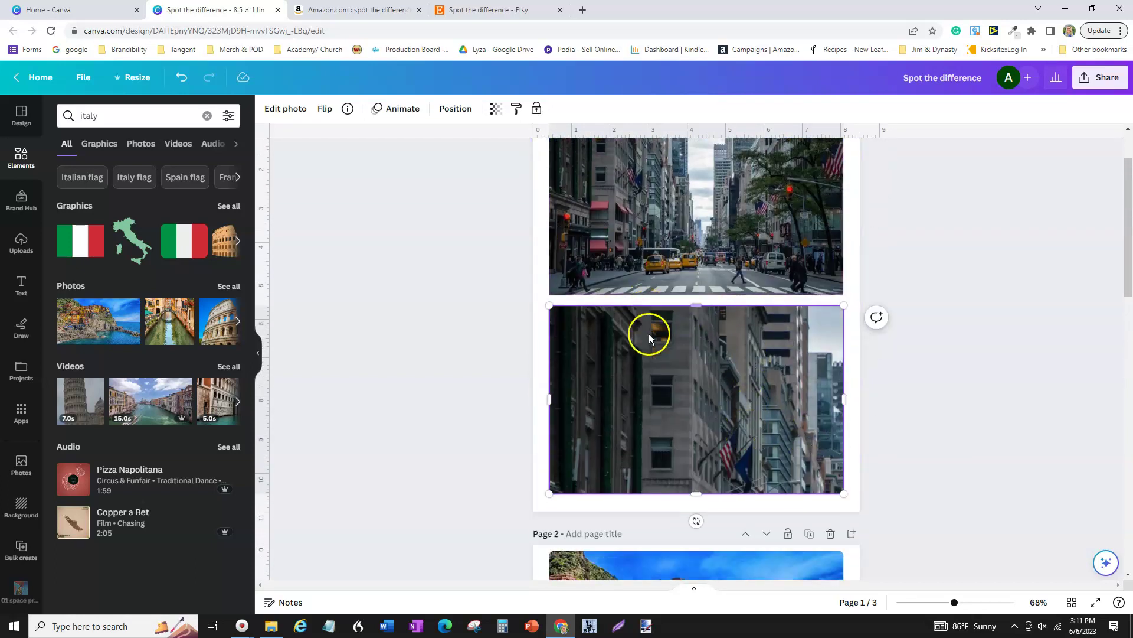
{"action": "scroll", "coordinate": [650, 332], "scroll_direction": "down", "scroll_amount": 5}
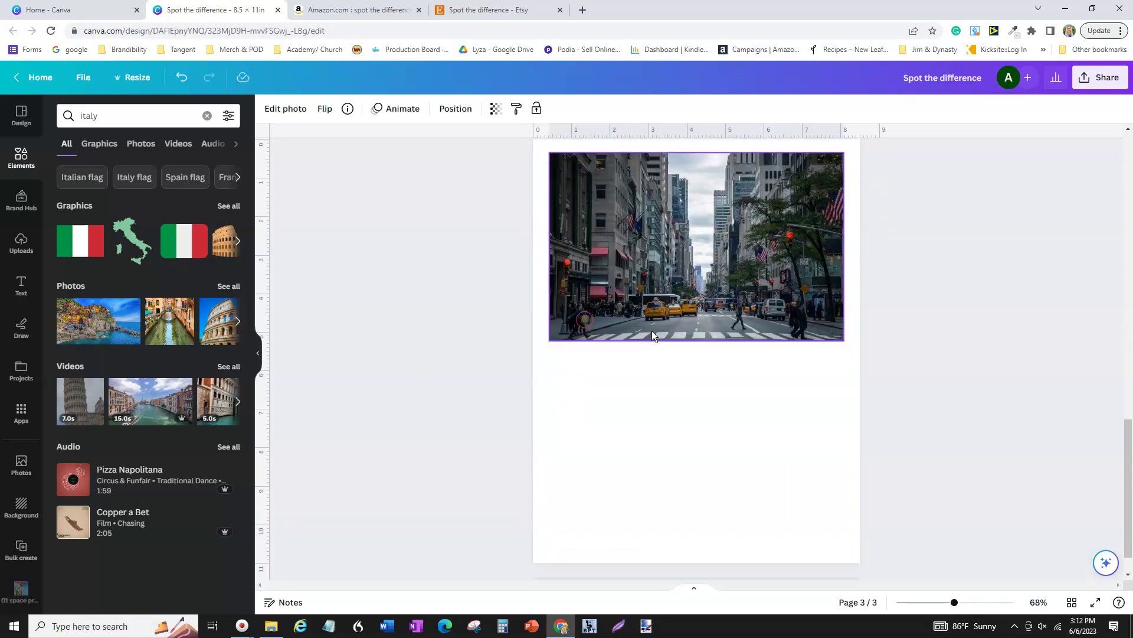
{"action": "scroll", "coordinate": [652, 331], "scroll_direction": "up", "scroll_amount": 4}
{"action": "scroll", "coordinate": [652, 331], "scroll_direction": "up", "scroll_amount": 8}
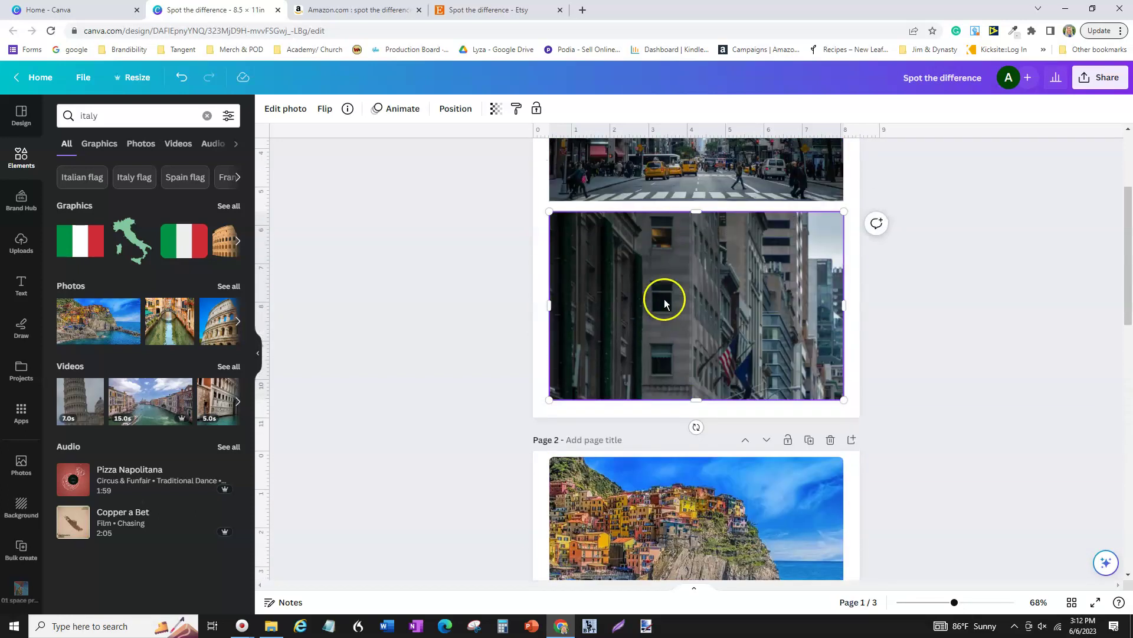
{"action": "scroll", "coordinate": [707, 344], "scroll_direction": "down", "scroll_amount": 9}
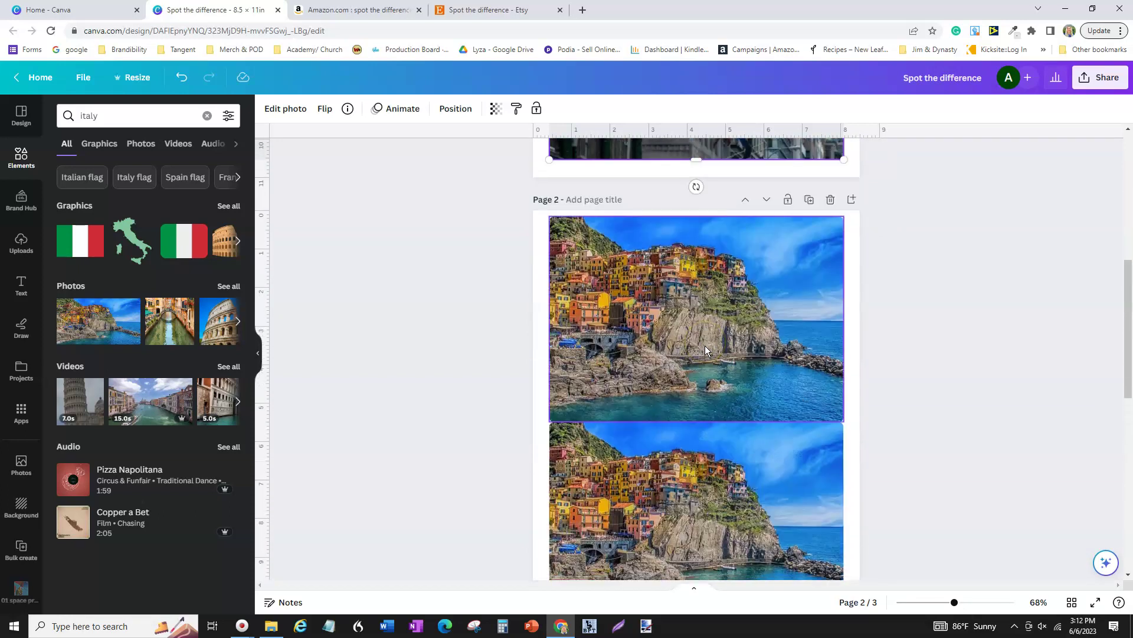
{"action": "scroll", "coordinate": [705, 345], "scroll_direction": "up", "scroll_amount": 3}
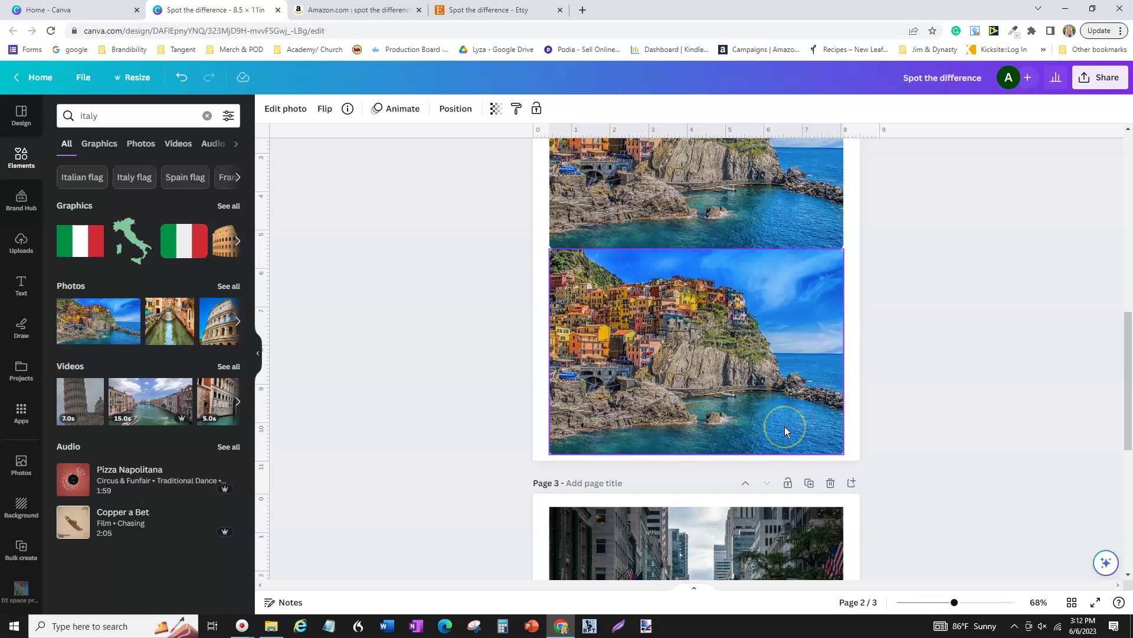
{"action": "scroll", "coordinate": [784, 426], "scroll_direction": "down", "scroll_amount": 4}
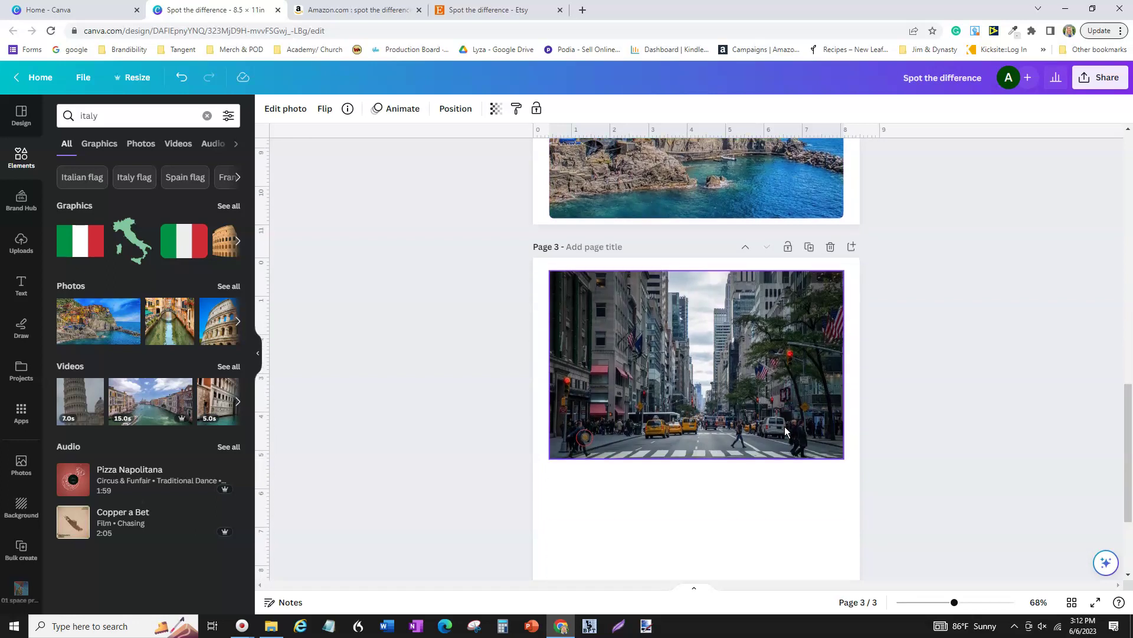
{"action": "scroll", "coordinate": [785, 426], "scroll_direction": "down", "scroll_amount": 1}
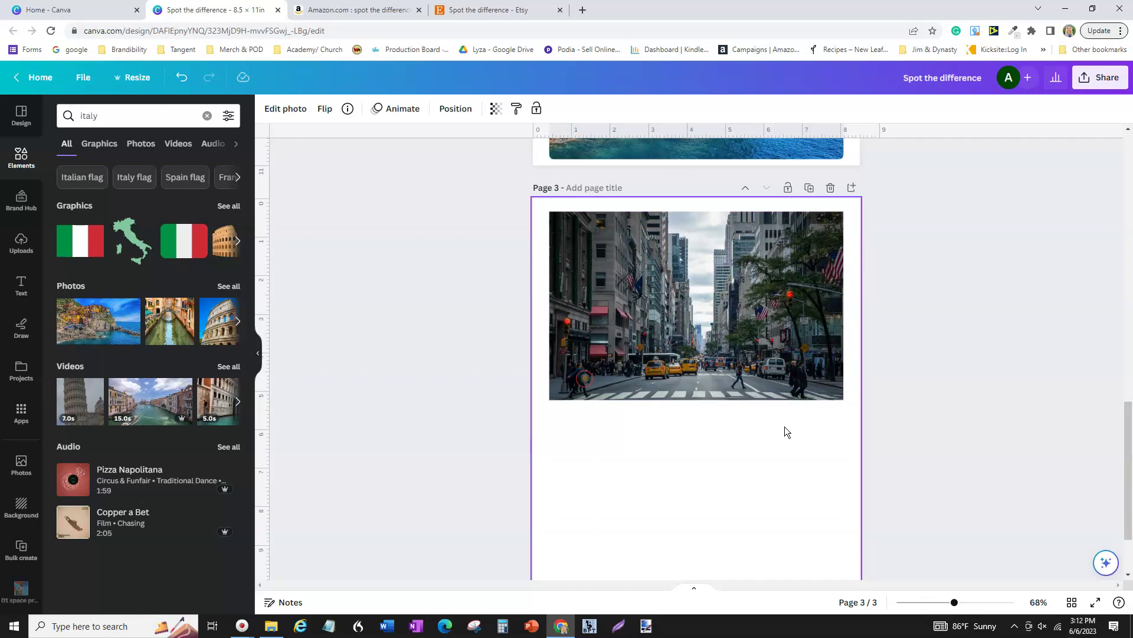
{"action": "scroll", "coordinate": [784, 426], "scroll_direction": "up", "scroll_amount": 4}
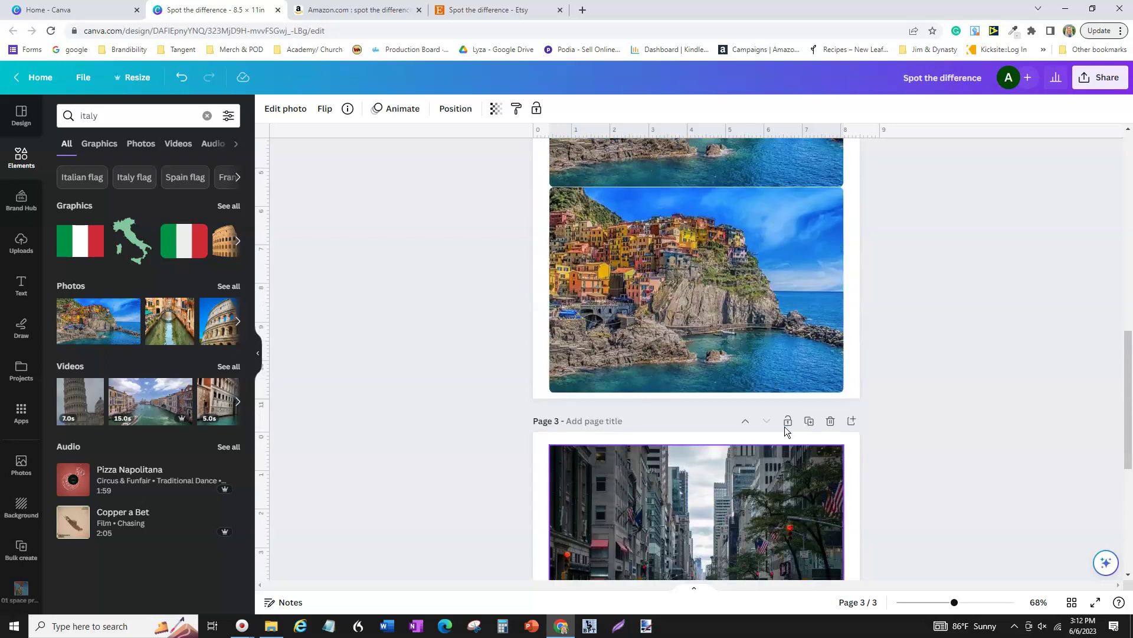
{"action": "scroll", "coordinate": [784, 428], "scroll_direction": "up", "scroll_amount": 3}
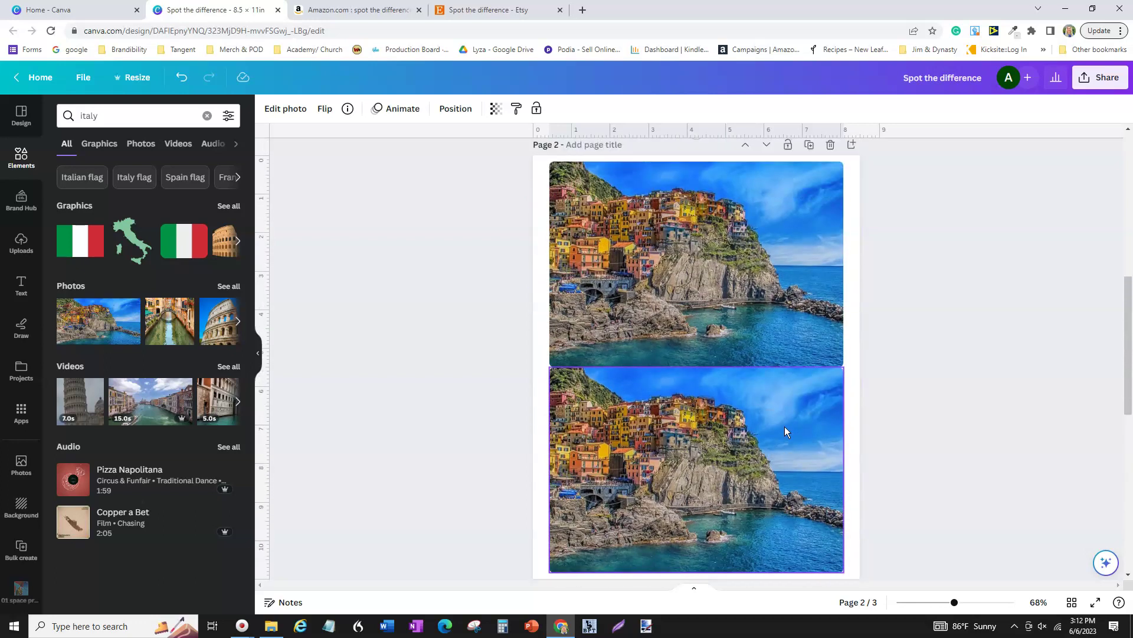
{"action": "scroll", "coordinate": [784, 426], "scroll_direction": "up", "scroll_amount": 7}
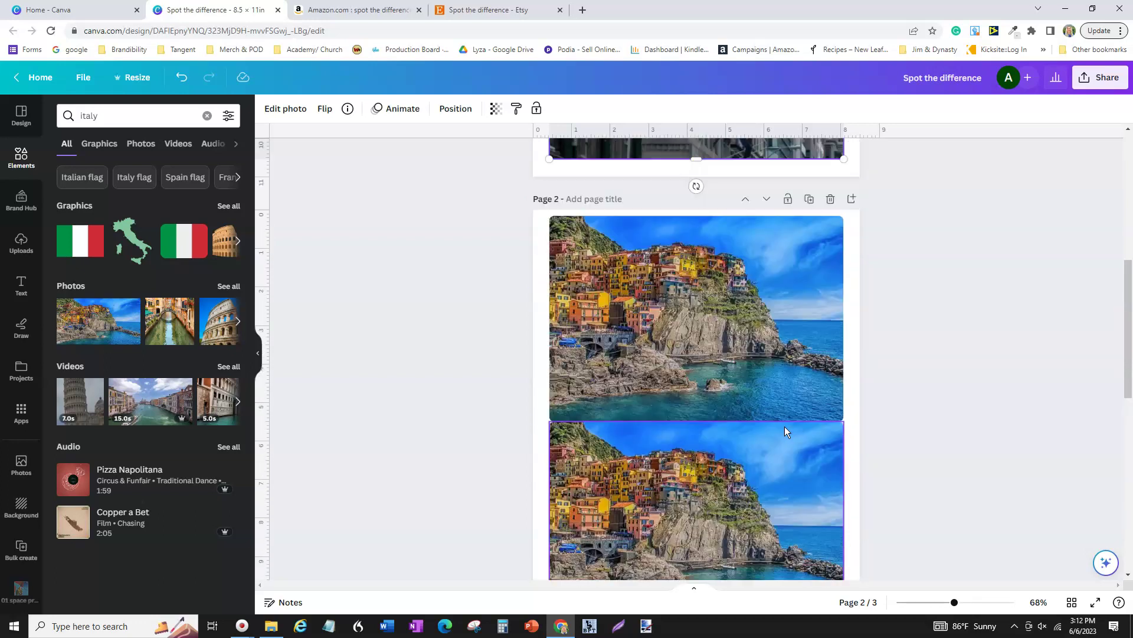
{"action": "scroll", "coordinate": [784, 426], "scroll_direction": "up", "scroll_amount": 1}
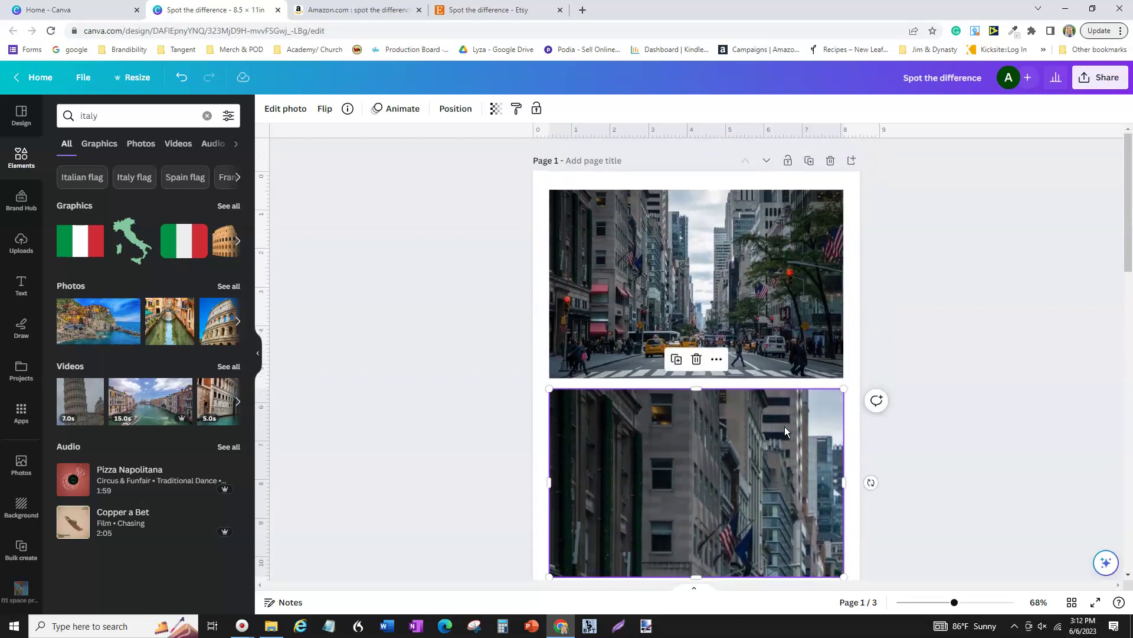
{"action": "scroll", "coordinate": [785, 426], "scroll_direction": "down", "scroll_amount": 2}
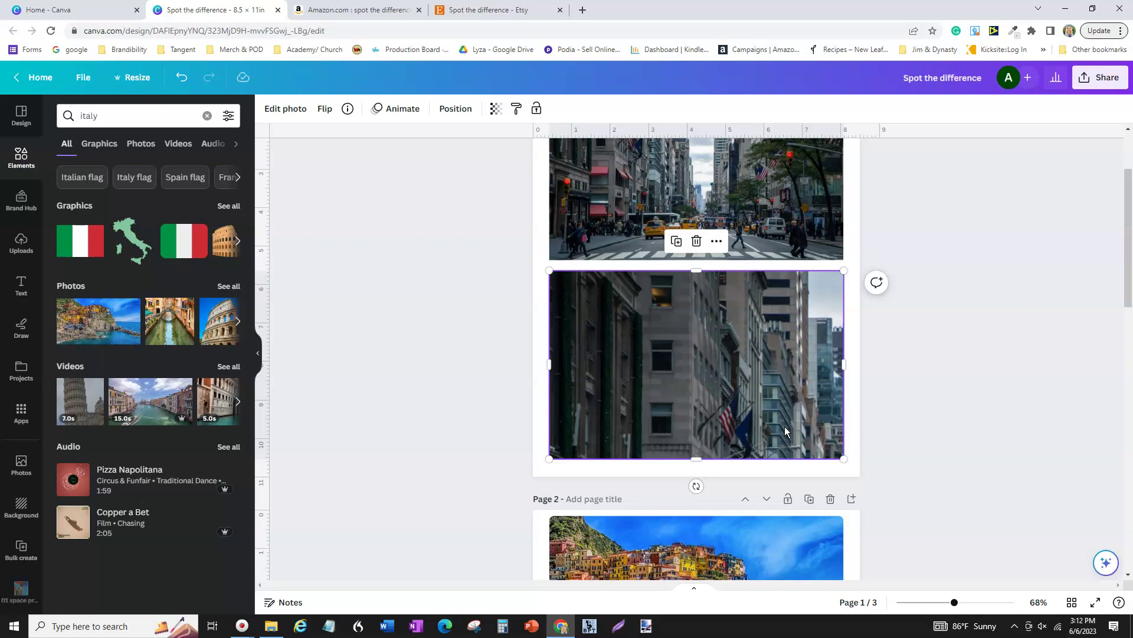
{"action": "scroll", "coordinate": [785, 426], "scroll_direction": "down", "scroll_amount": 6}
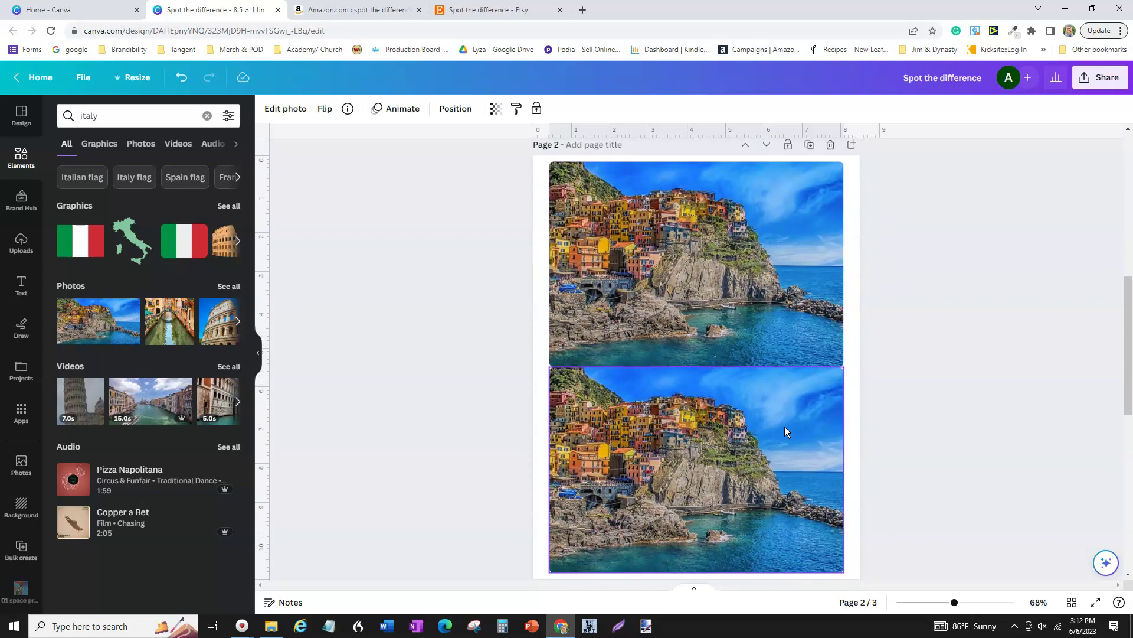
Step: Inspect the top and bottom coastline photos on Page 2
{"action": "left_click", "coordinate": [777, 331]}
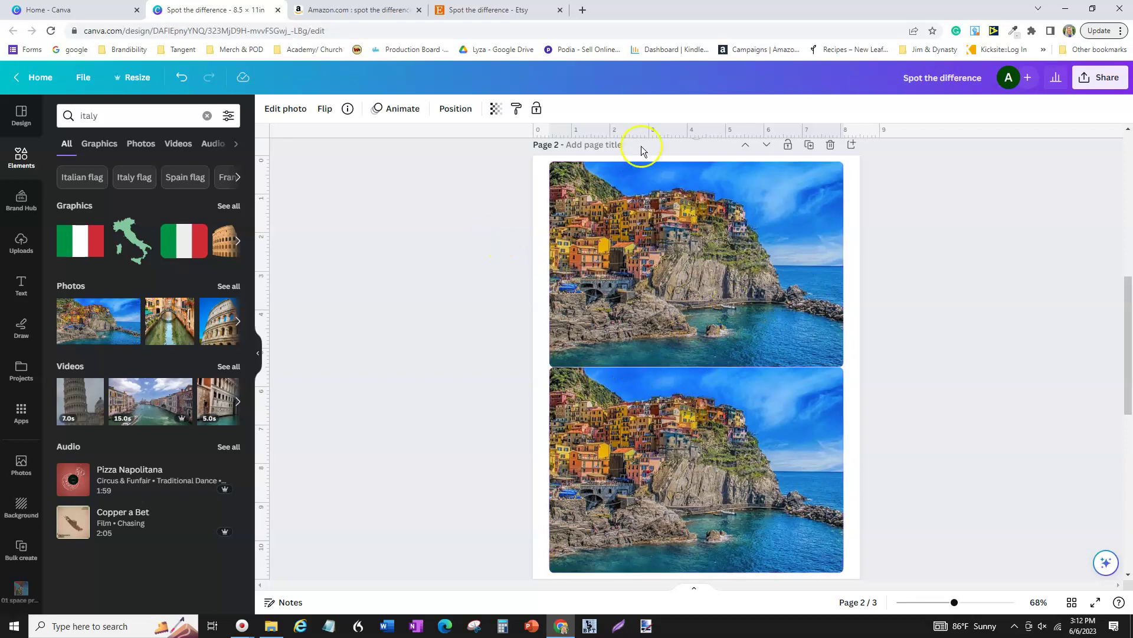
{"action": "left_click", "coordinate": [738, 521]}
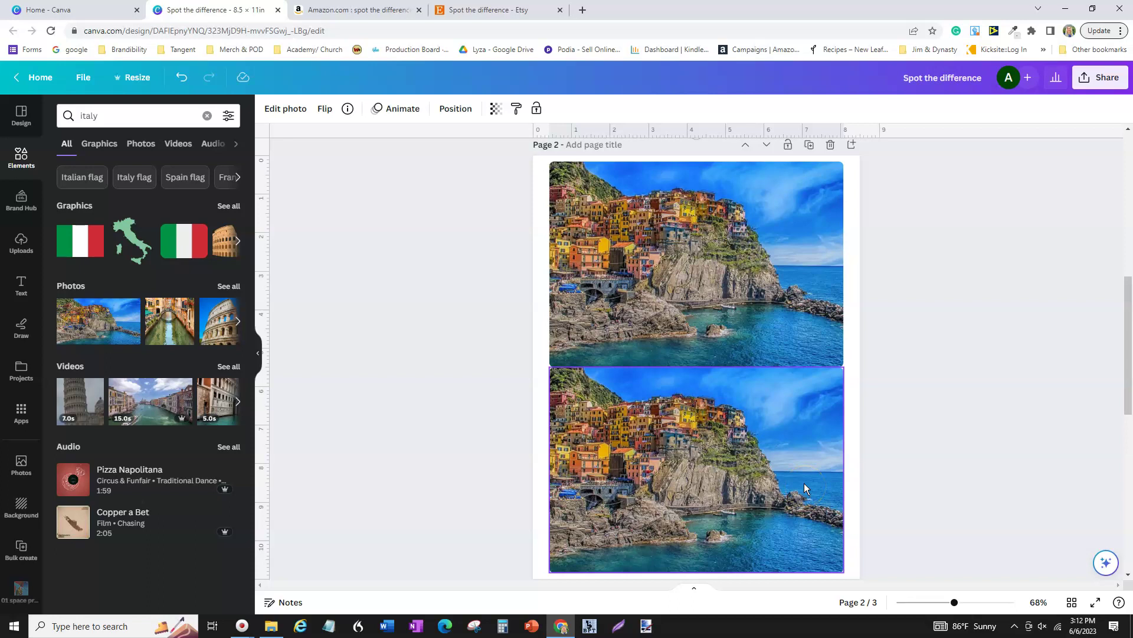
{"action": "scroll", "coordinate": [804, 483], "scroll_direction": "up", "scroll_amount": 5}
Step: Resize Page 1's lower street photo back to full width, matching the top photo
{"action": "left_click", "coordinate": [815, 371]}
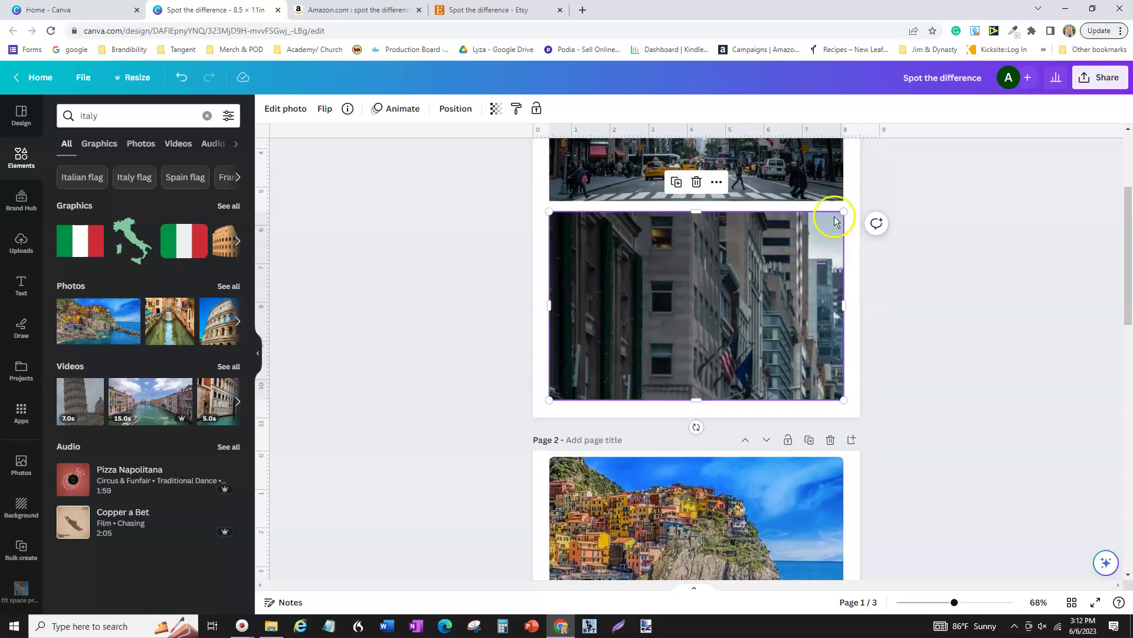
{"action": "left_click_drag", "start_coordinate": [845, 211], "coordinate": [793, 245]}
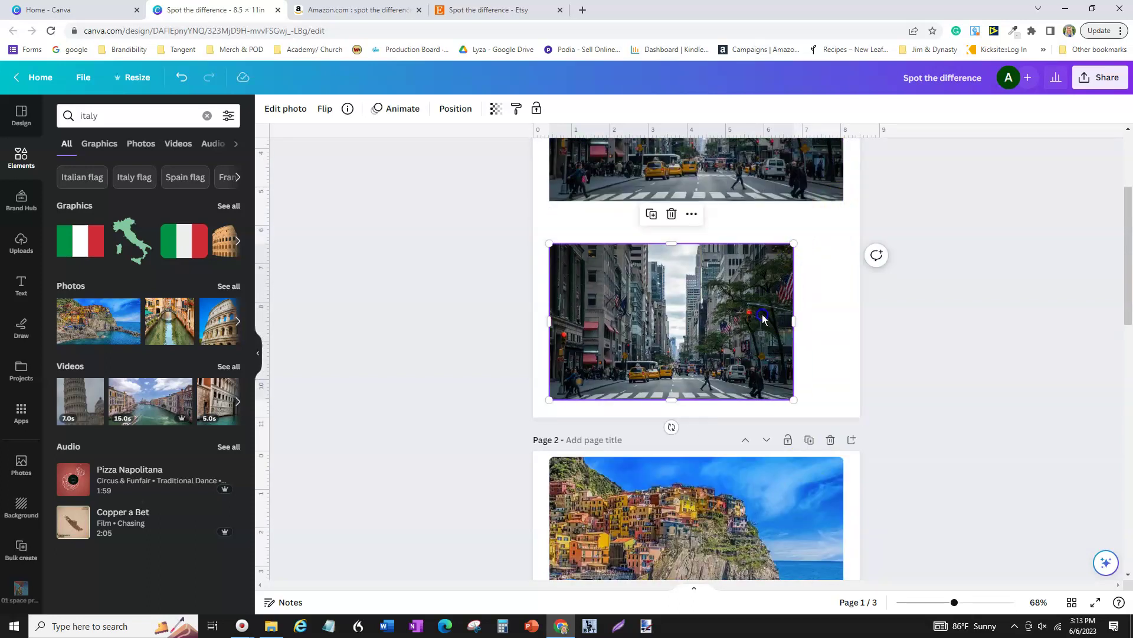
{"action": "left_click_drag", "start_coordinate": [762, 314], "coordinate": [785, 298]}
{"action": "left_click_drag", "start_coordinate": [820, 230], "coordinate": [853, 225]}
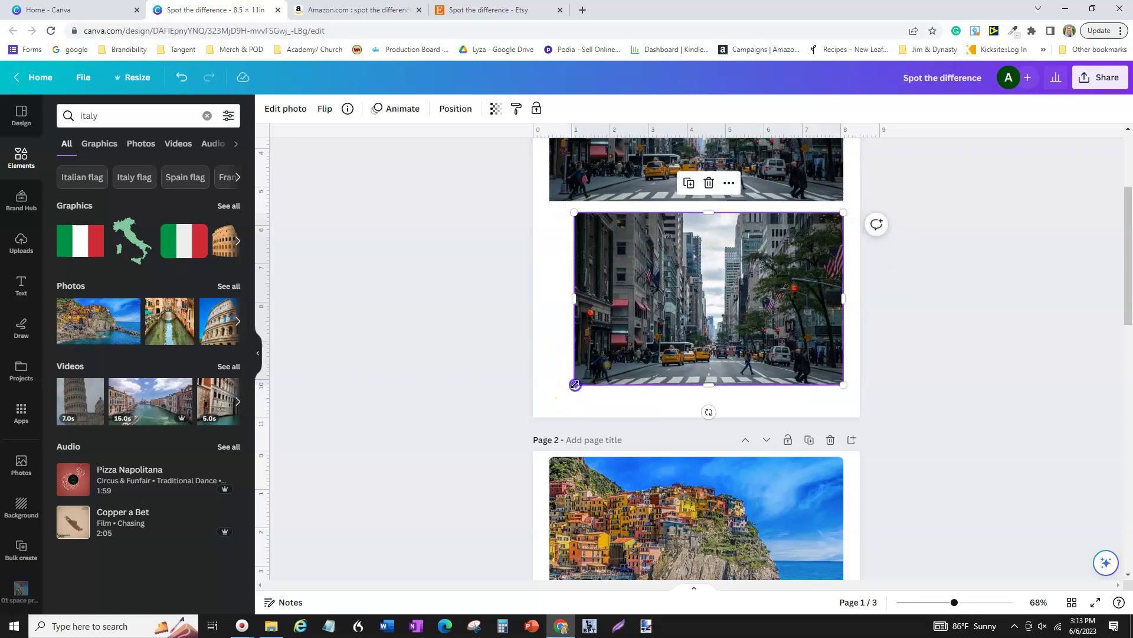
{"action": "left_click_drag", "start_coordinate": [574, 384], "coordinate": [550, 401]}
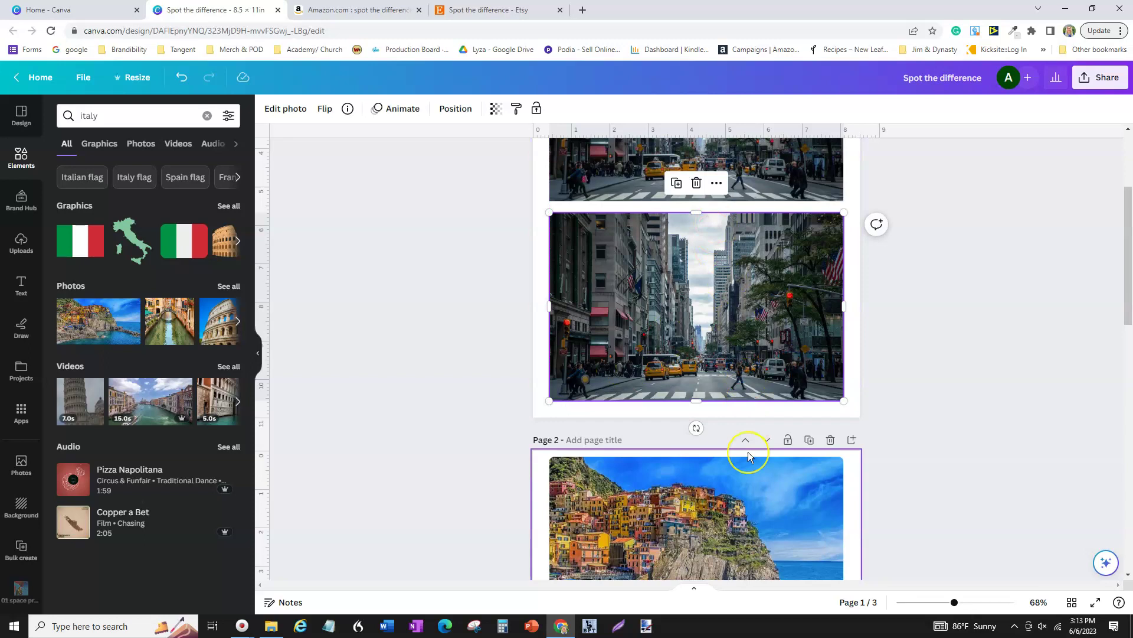
{"action": "scroll", "coordinate": [749, 452], "scroll_direction": "down", "scroll_amount": 1}
{"action": "scroll", "coordinate": [749, 451], "scroll_direction": "down", "scroll_amount": 5}
{"action": "scroll", "coordinate": [749, 443], "scroll_direction": "up", "scroll_amount": 2}
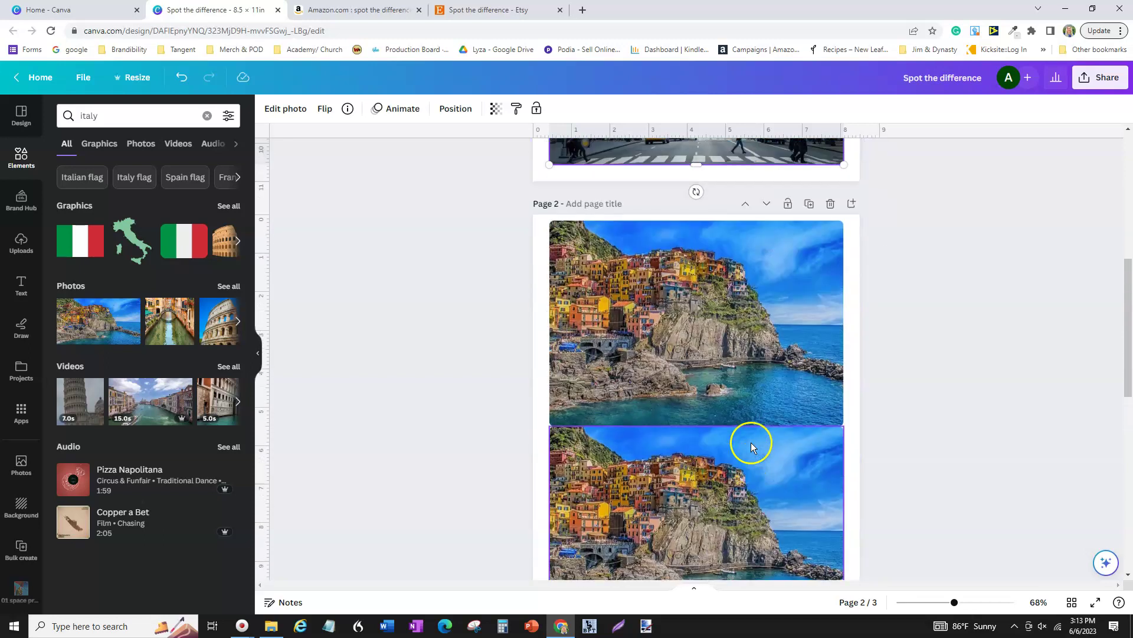
{"action": "left_click", "coordinate": [728, 347]}
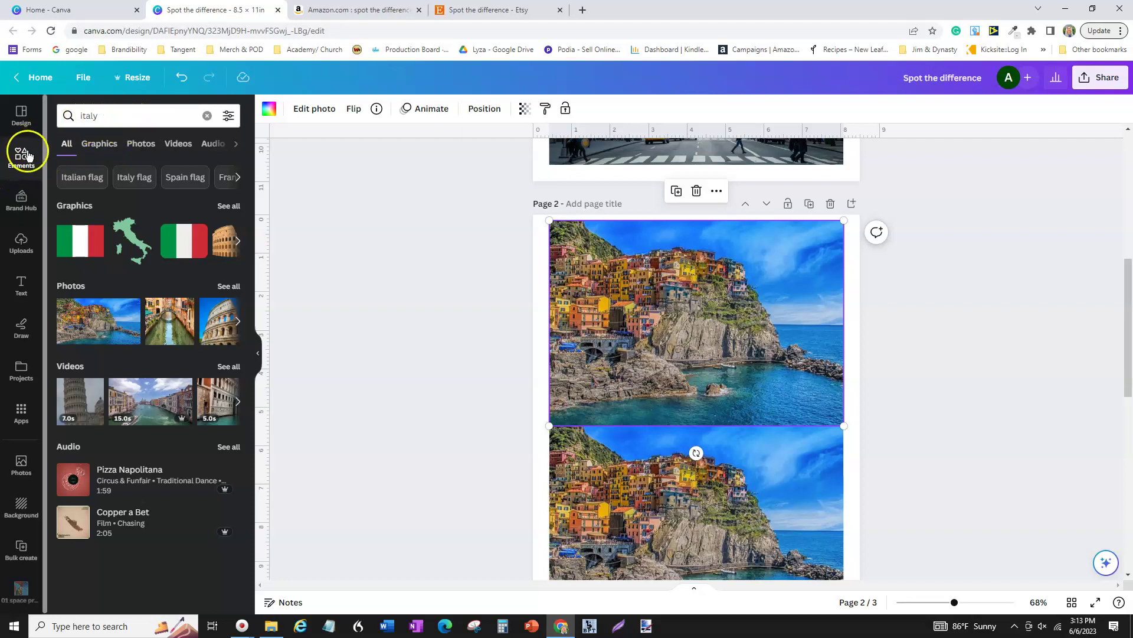
Step: Change the Elements search from 'Italy' to 'frame' and run it
{"action": "left_click", "coordinate": [118, 118]}
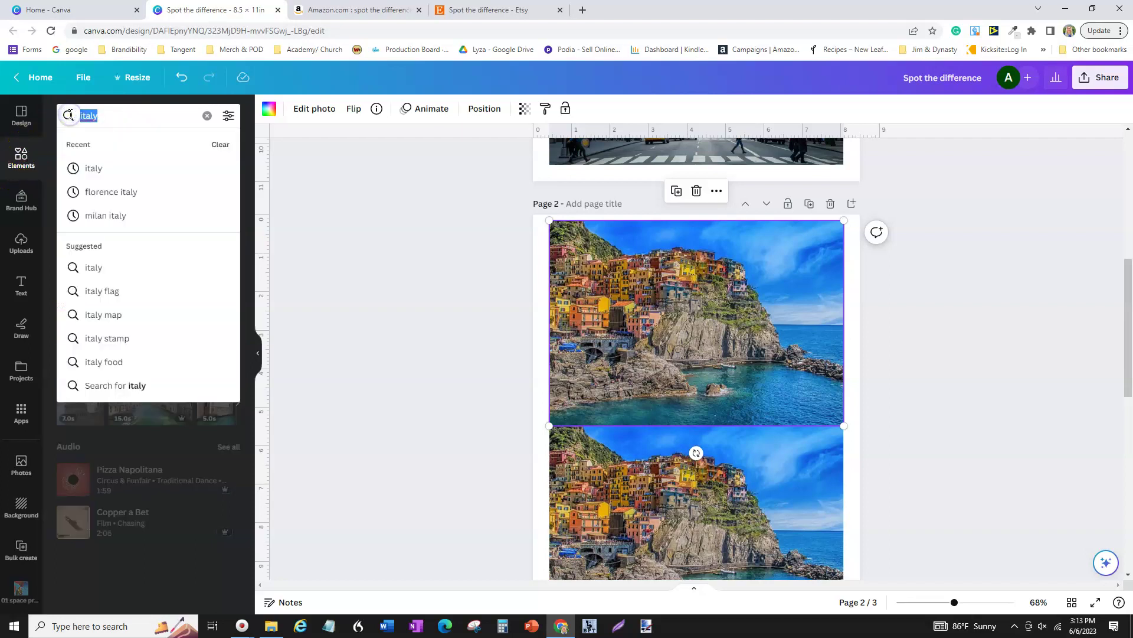
{"action": "type", "text": "frame"}
{"action": "key", "text": "Return"}
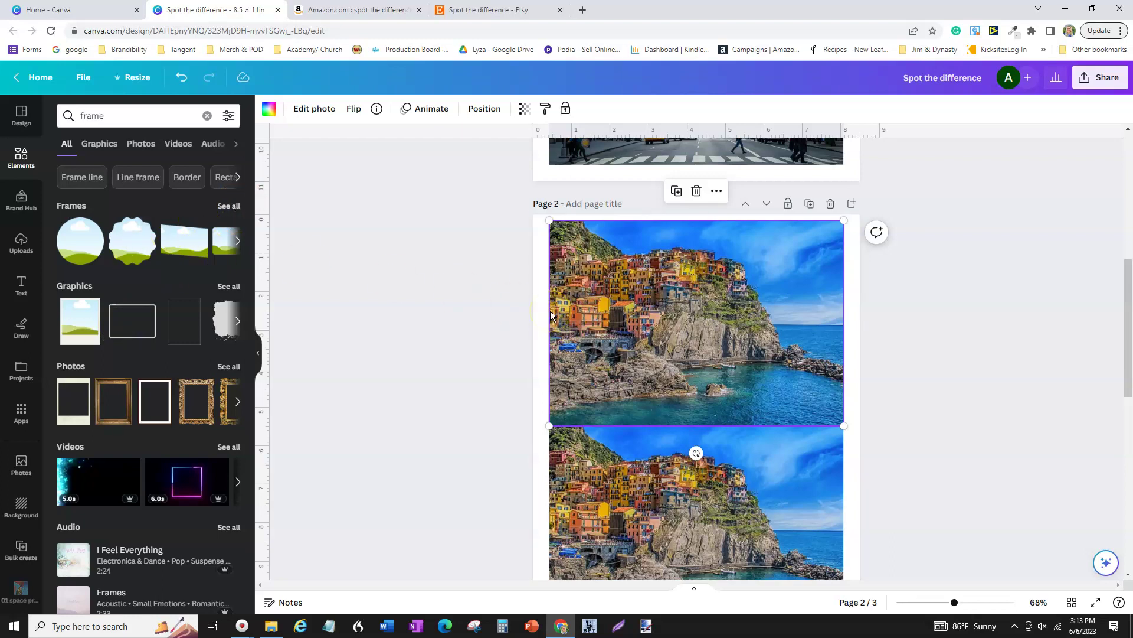
{"action": "left_click_drag", "start_coordinate": [539, 309], "coordinate": [659, 347]}
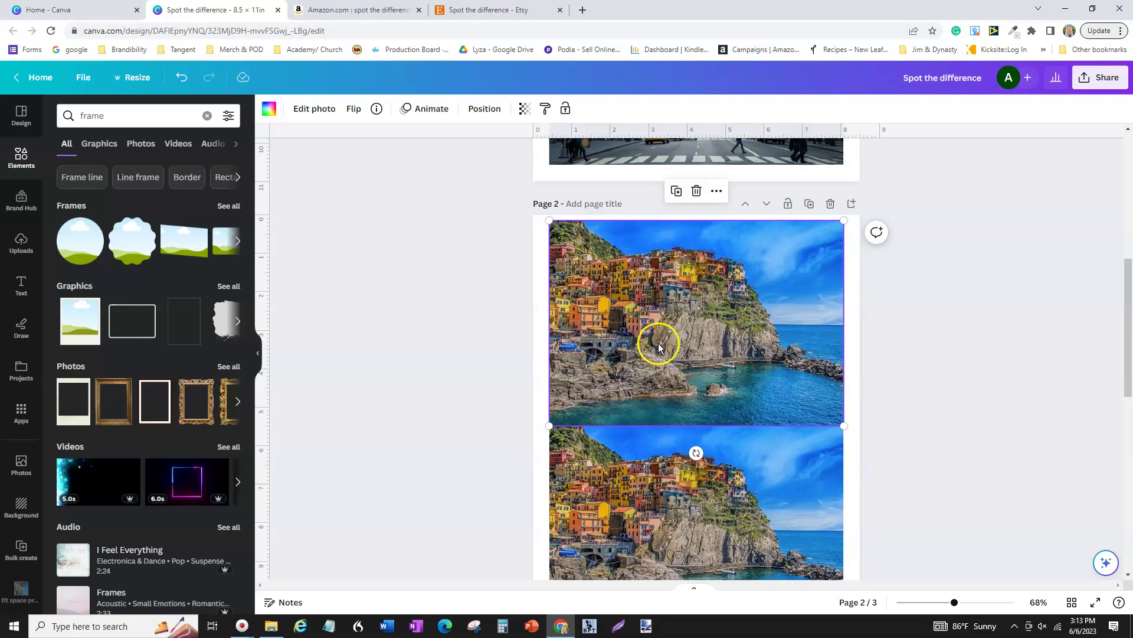